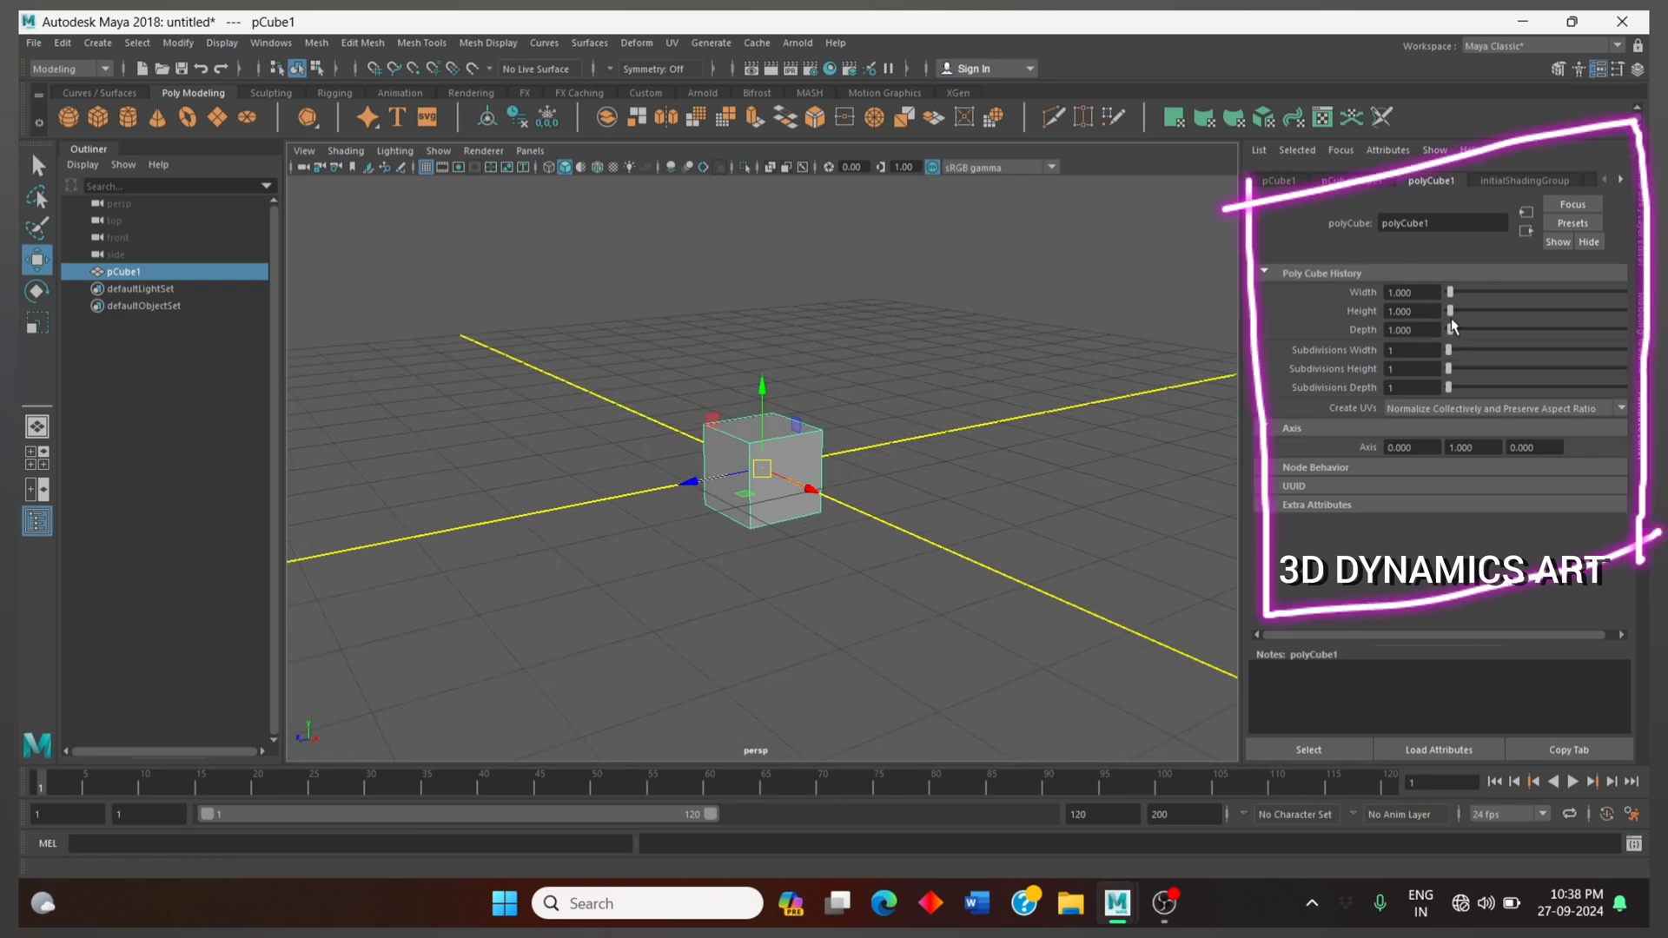
# Make the cube 6.259 tall and raise it so its base rests on the grid
pyautogui.moveTo(1450, 310); pyautogui.dragTo(1462, 327)
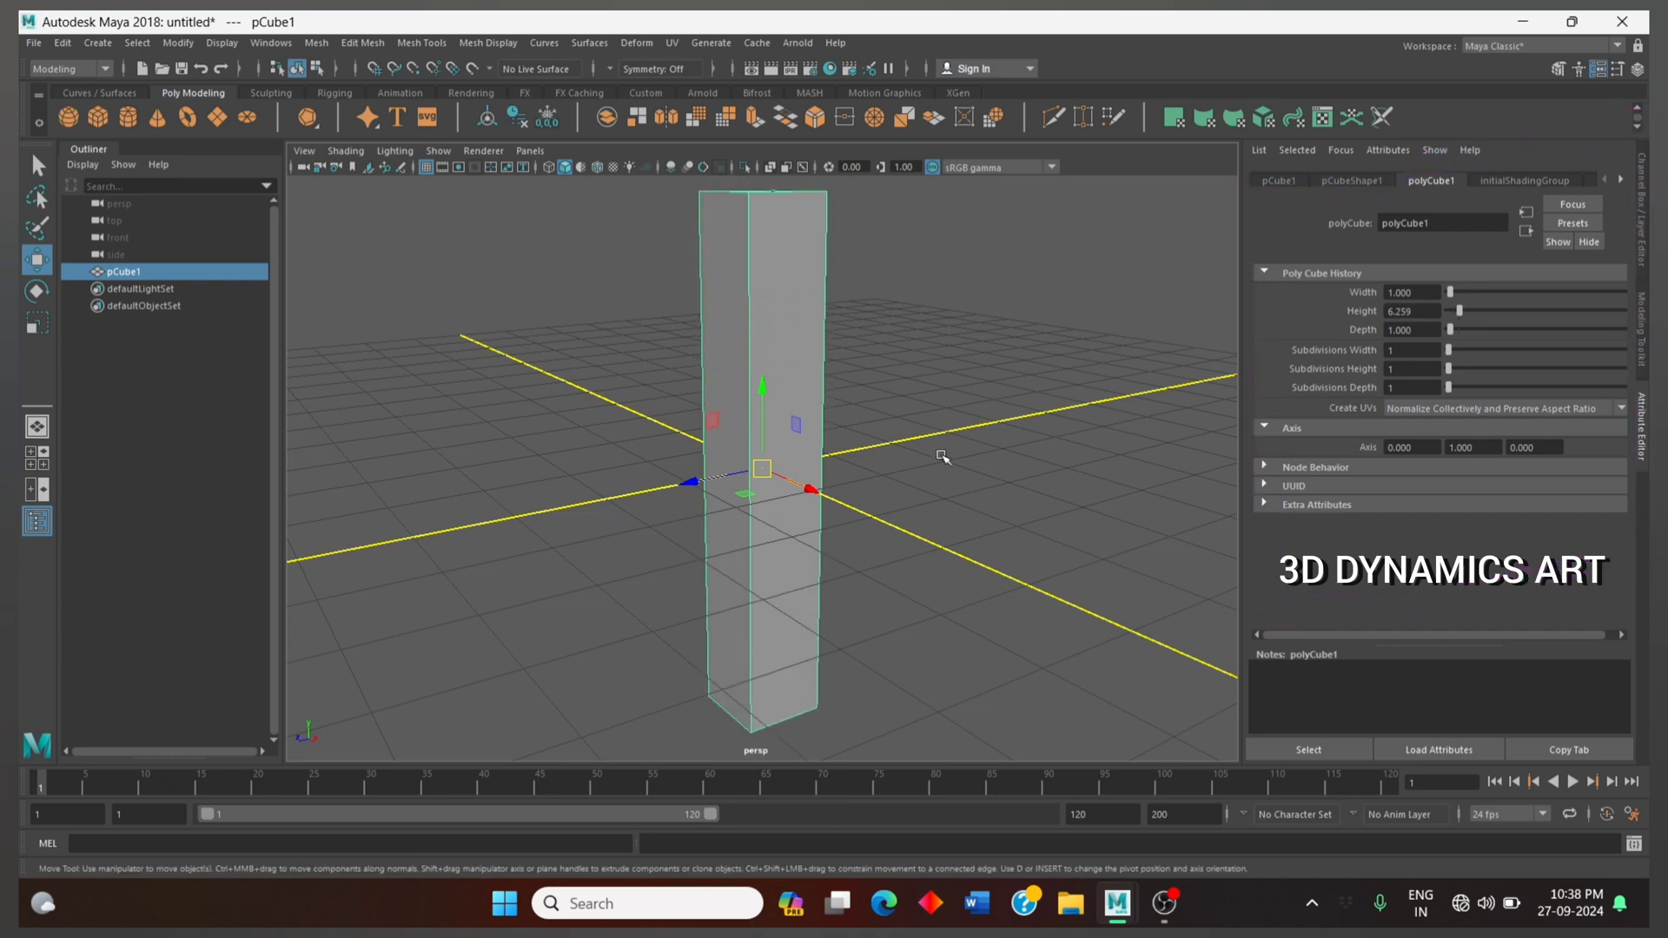
pyautogui.scroll(-3, 942, 456)
pyautogui.click(762, 404)
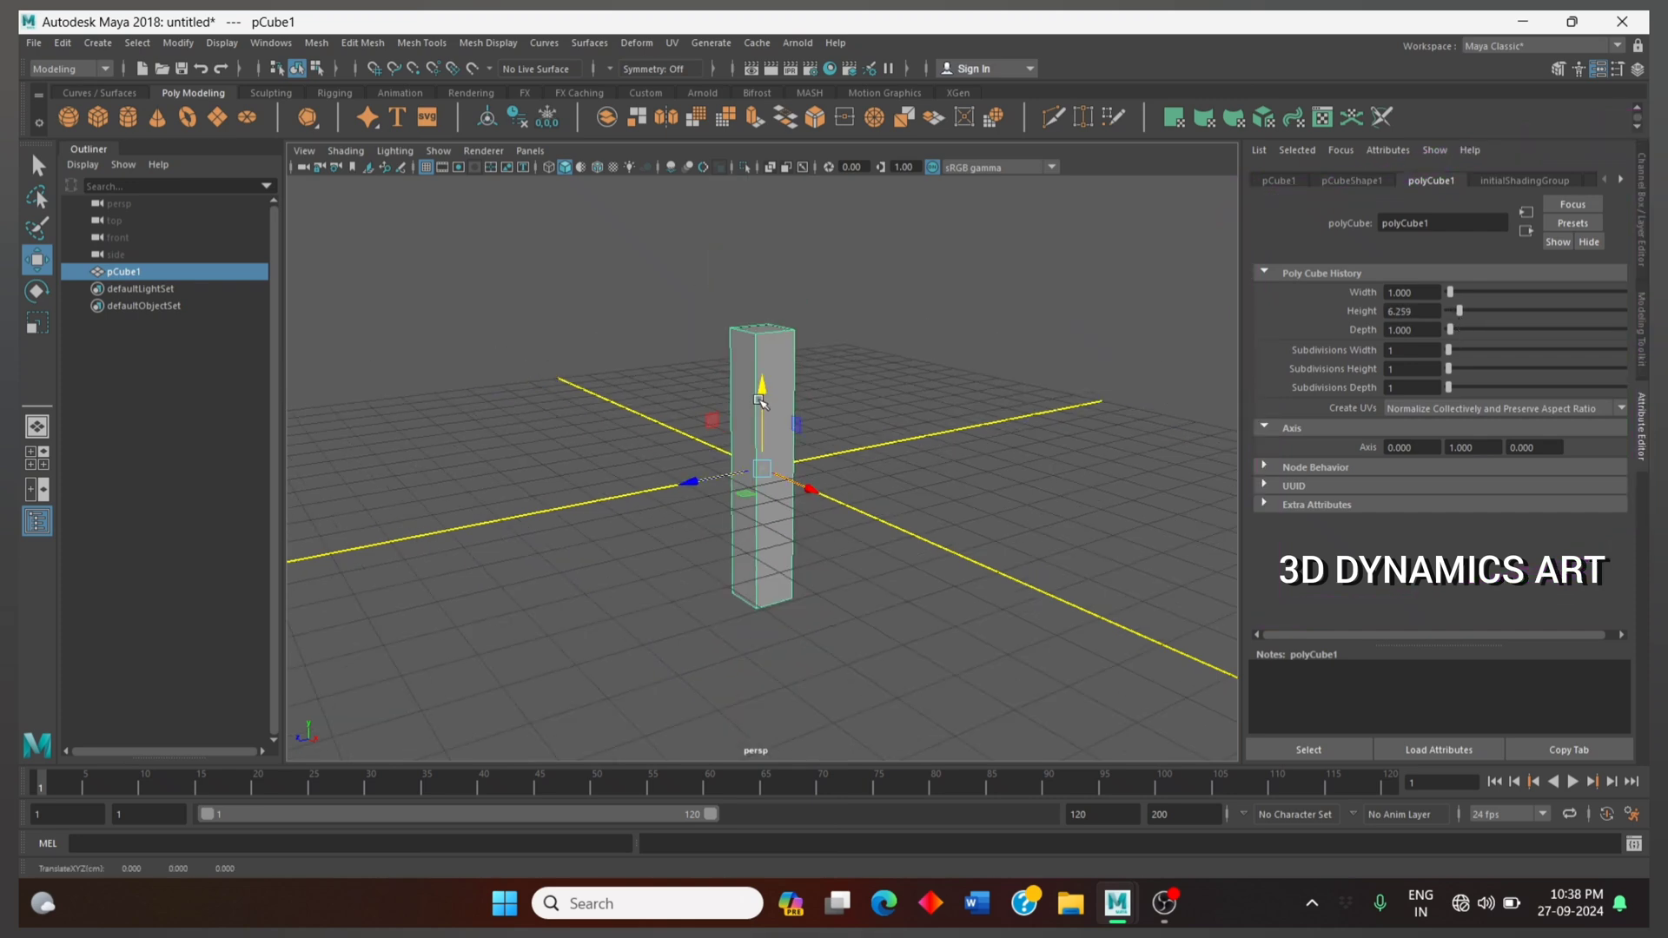
pyautogui.moveTo(765, 394)
pyautogui.mouseDown()
pyautogui.moveTo(766, 227)
pyautogui.moveTo(764, 252)
pyautogui.mouseUp()
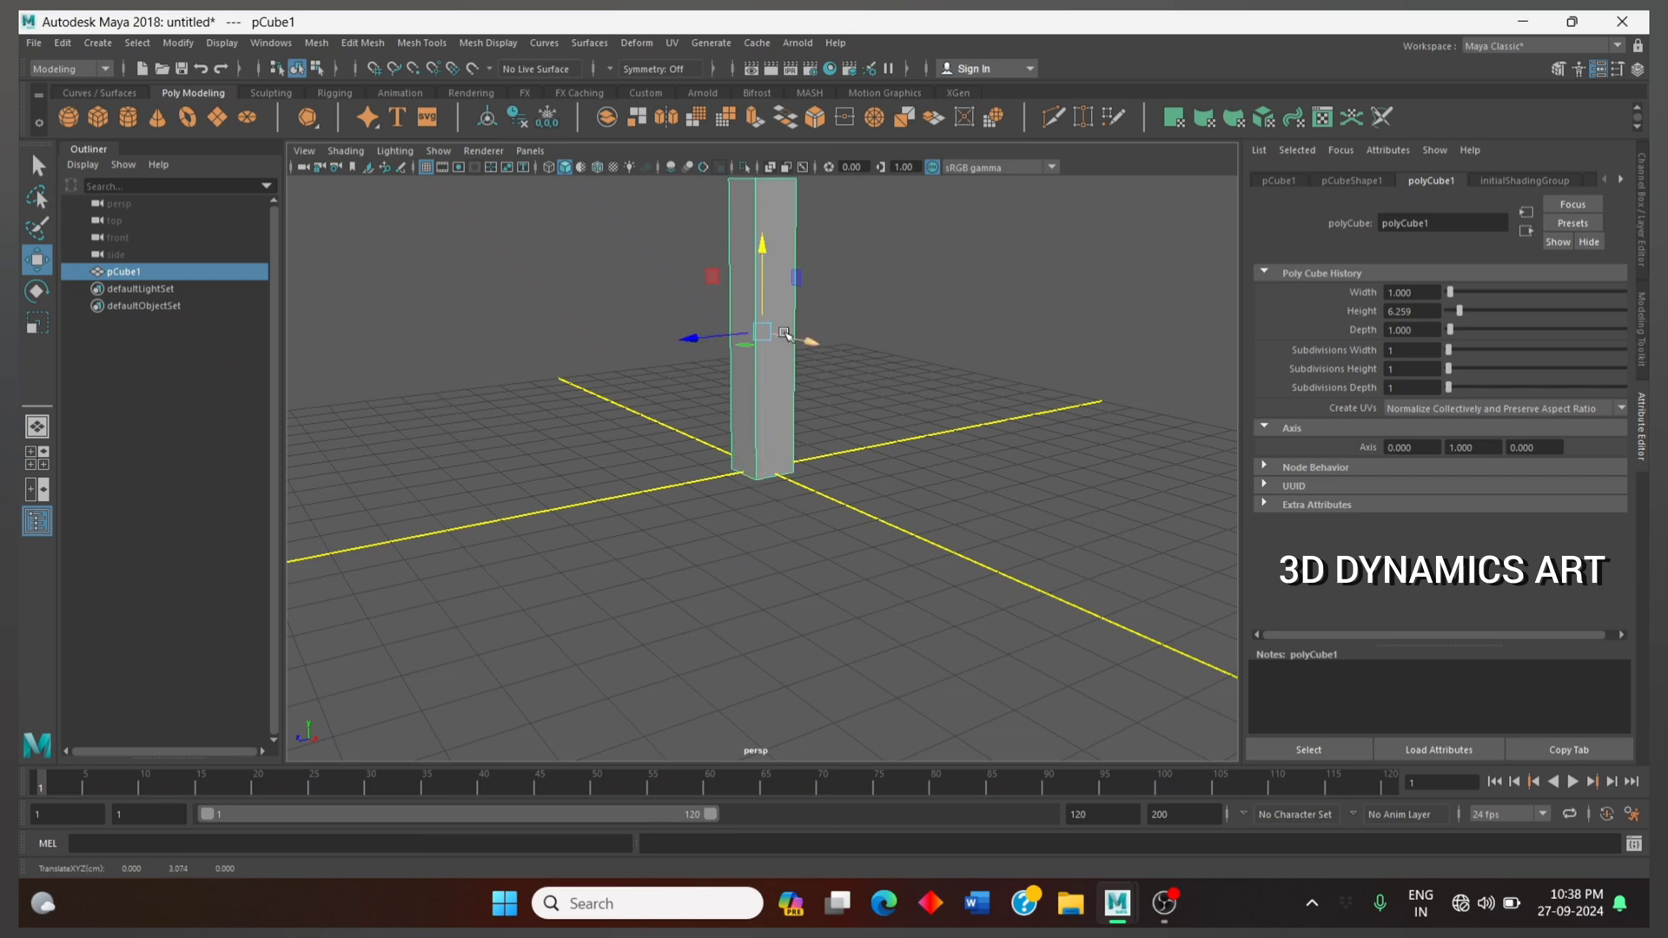
pyautogui.scroll(-2, 785, 332)
pyautogui.scroll(2, 784, 333)
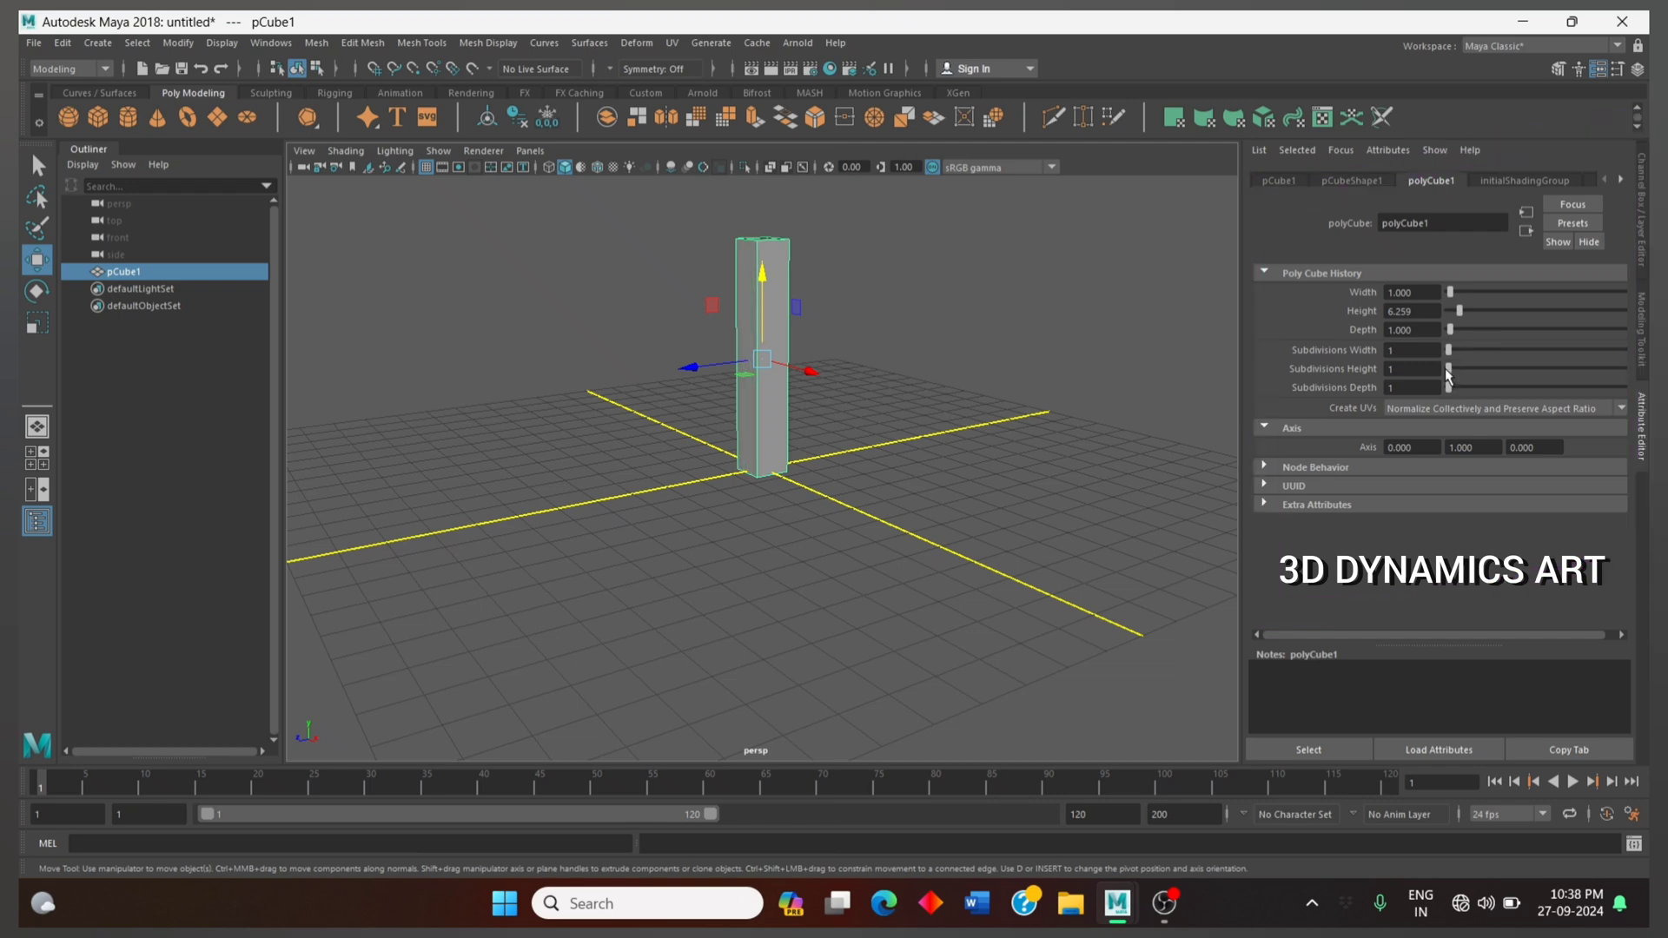
# Give the tall box 10 height subdivisions and reselect it
pyautogui.moveTo(1448, 375); pyautogui.dragTo(1479, 372)
pyautogui.click(938, 343)
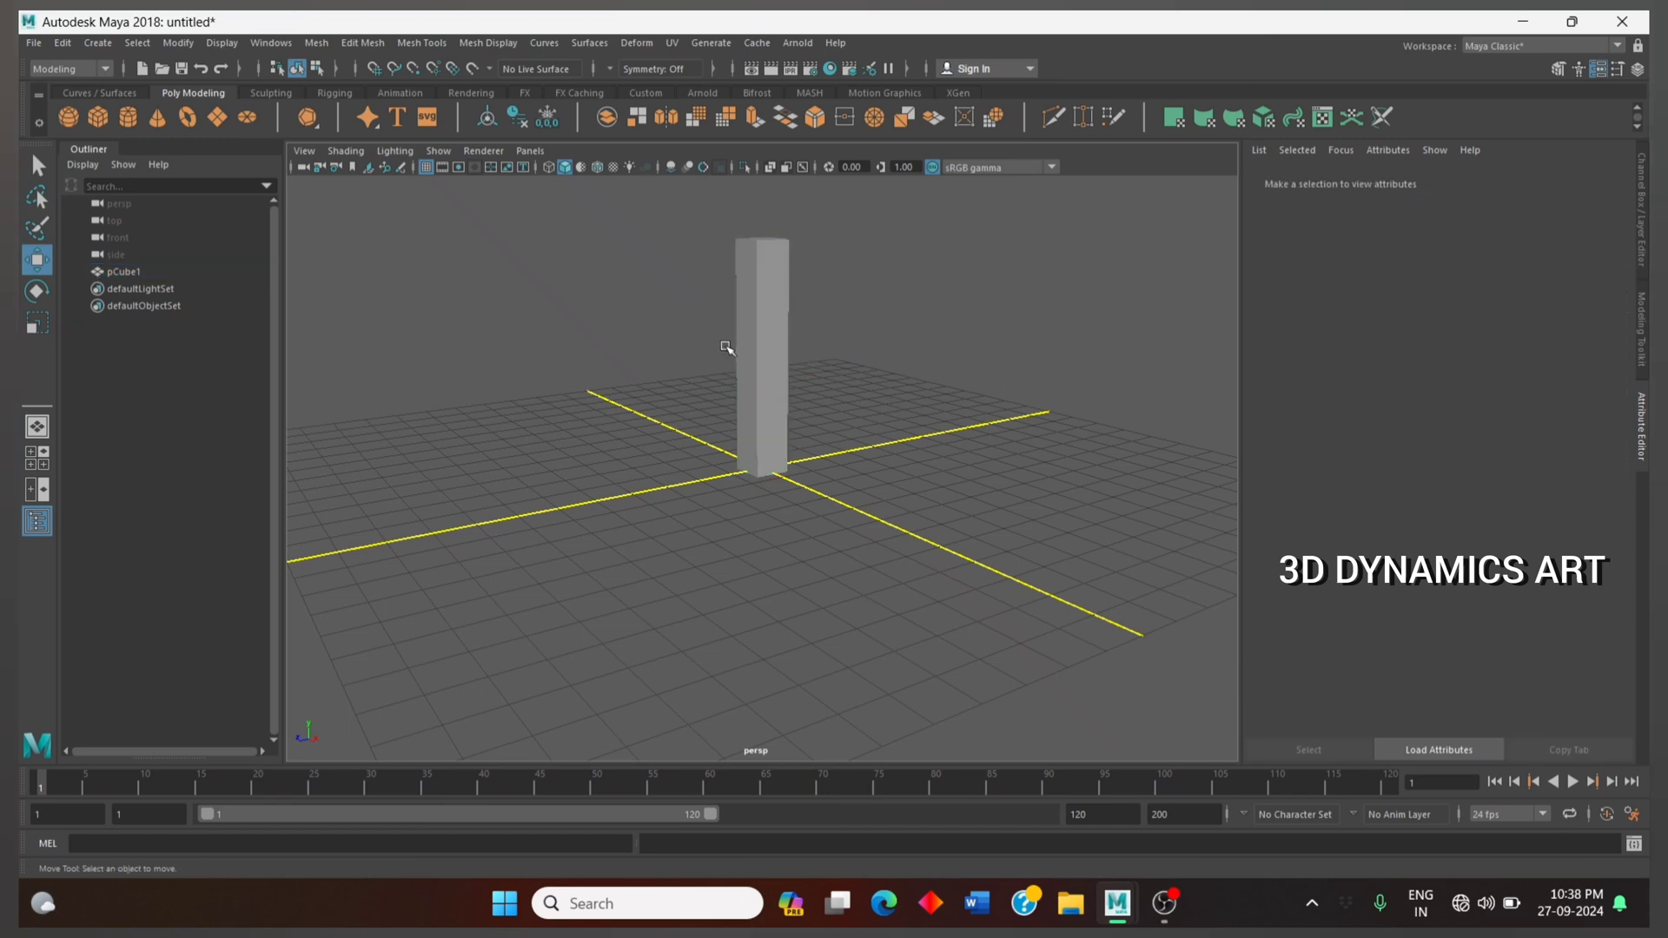
pyautogui.click(768, 345)
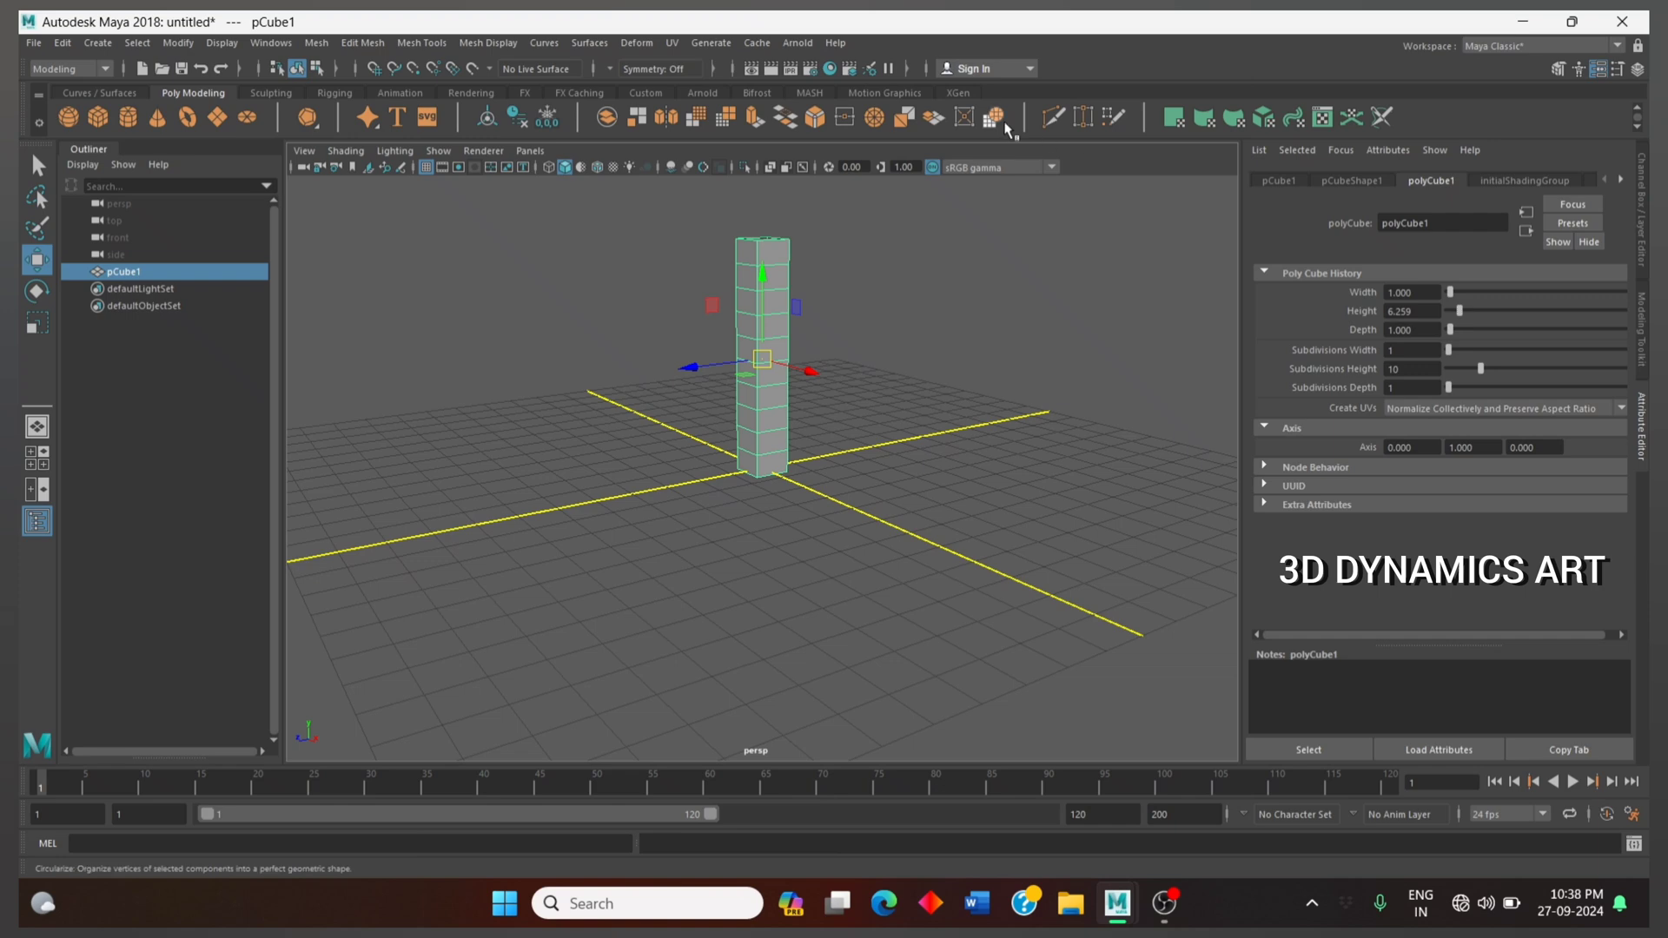
pyautogui.click(626, 46)
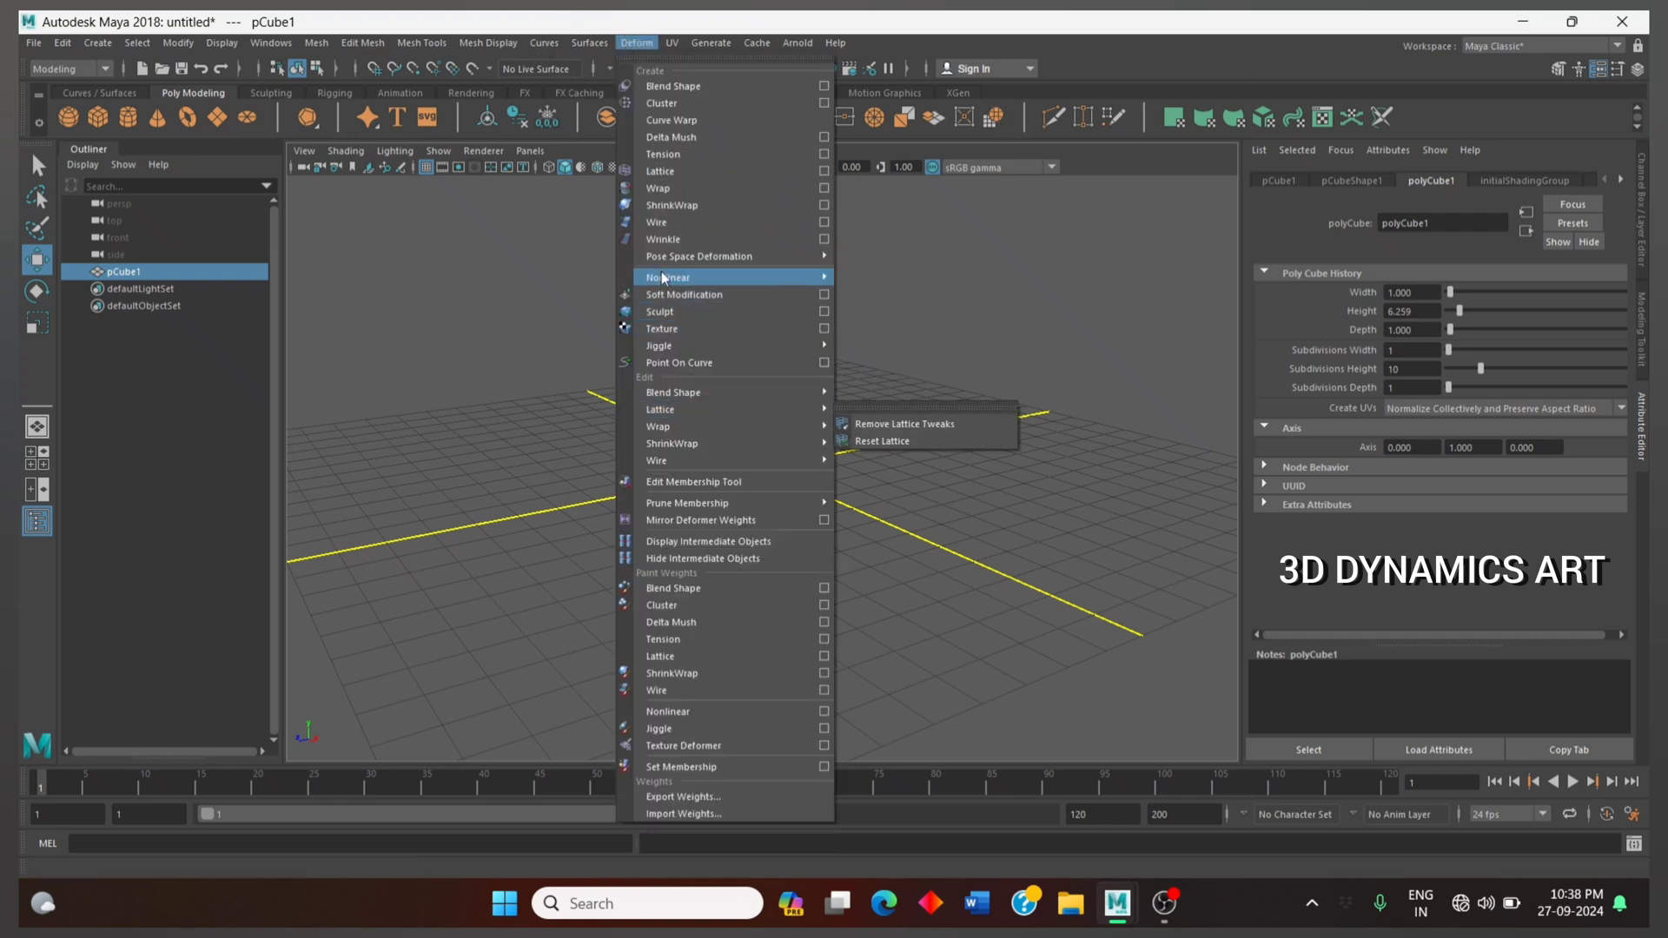
pyautogui.moveTo(669, 278)
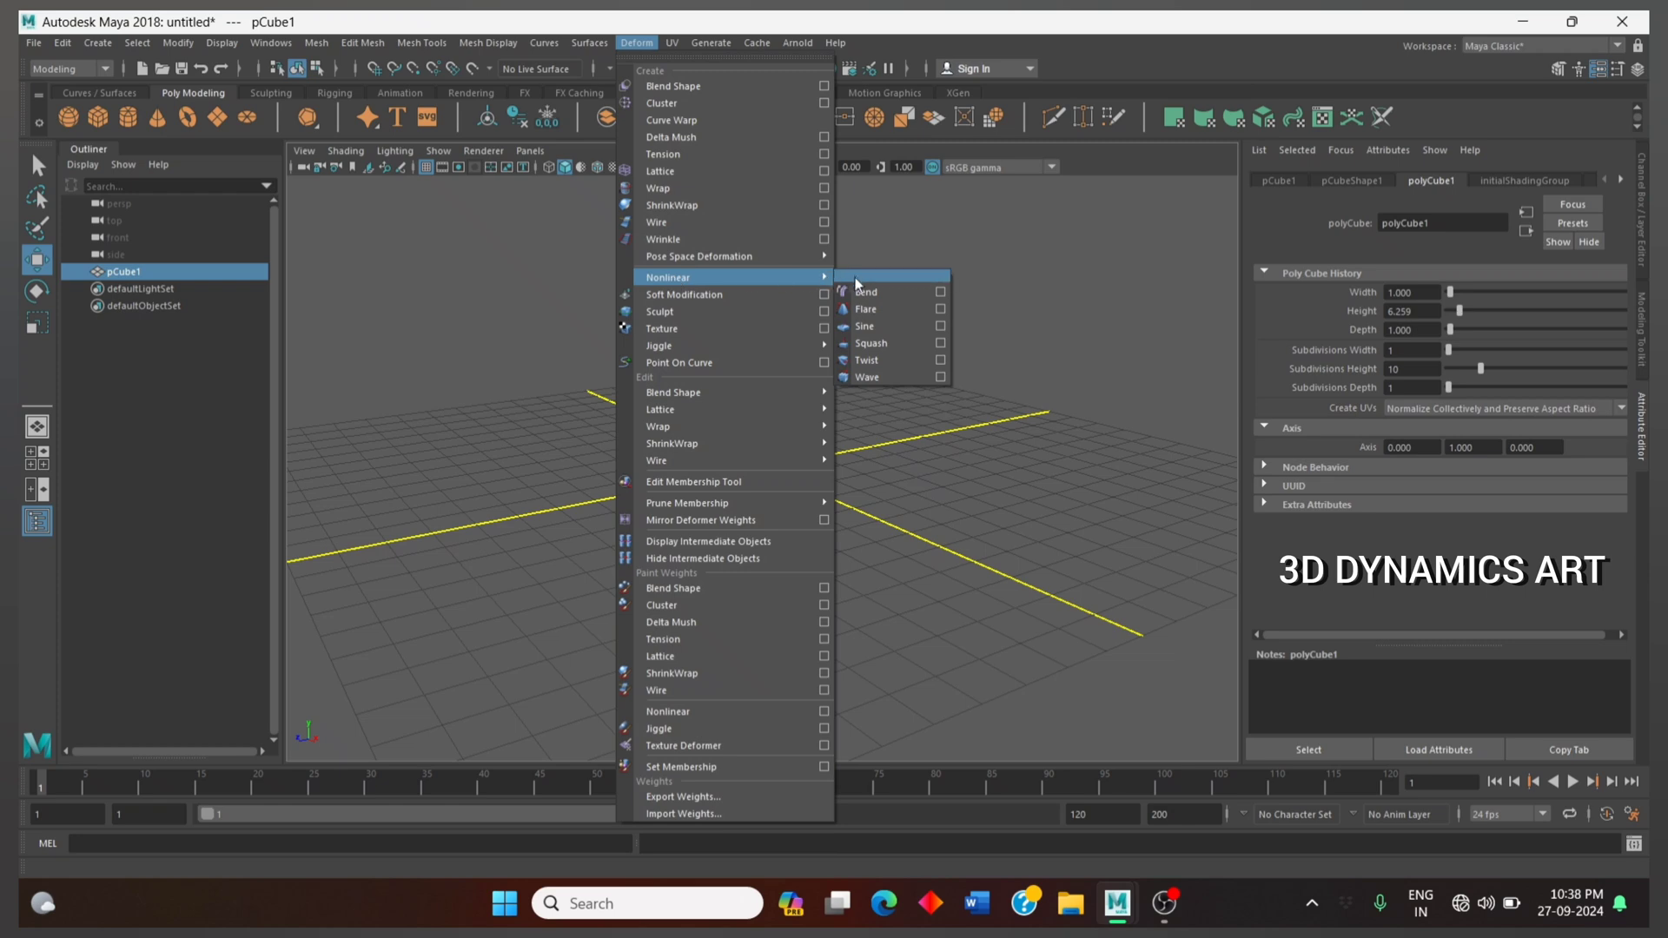
# Add a Bend deformer to the tall box and show bend1's curvature and bound attributes in wireframe
pyautogui.click(856, 292)
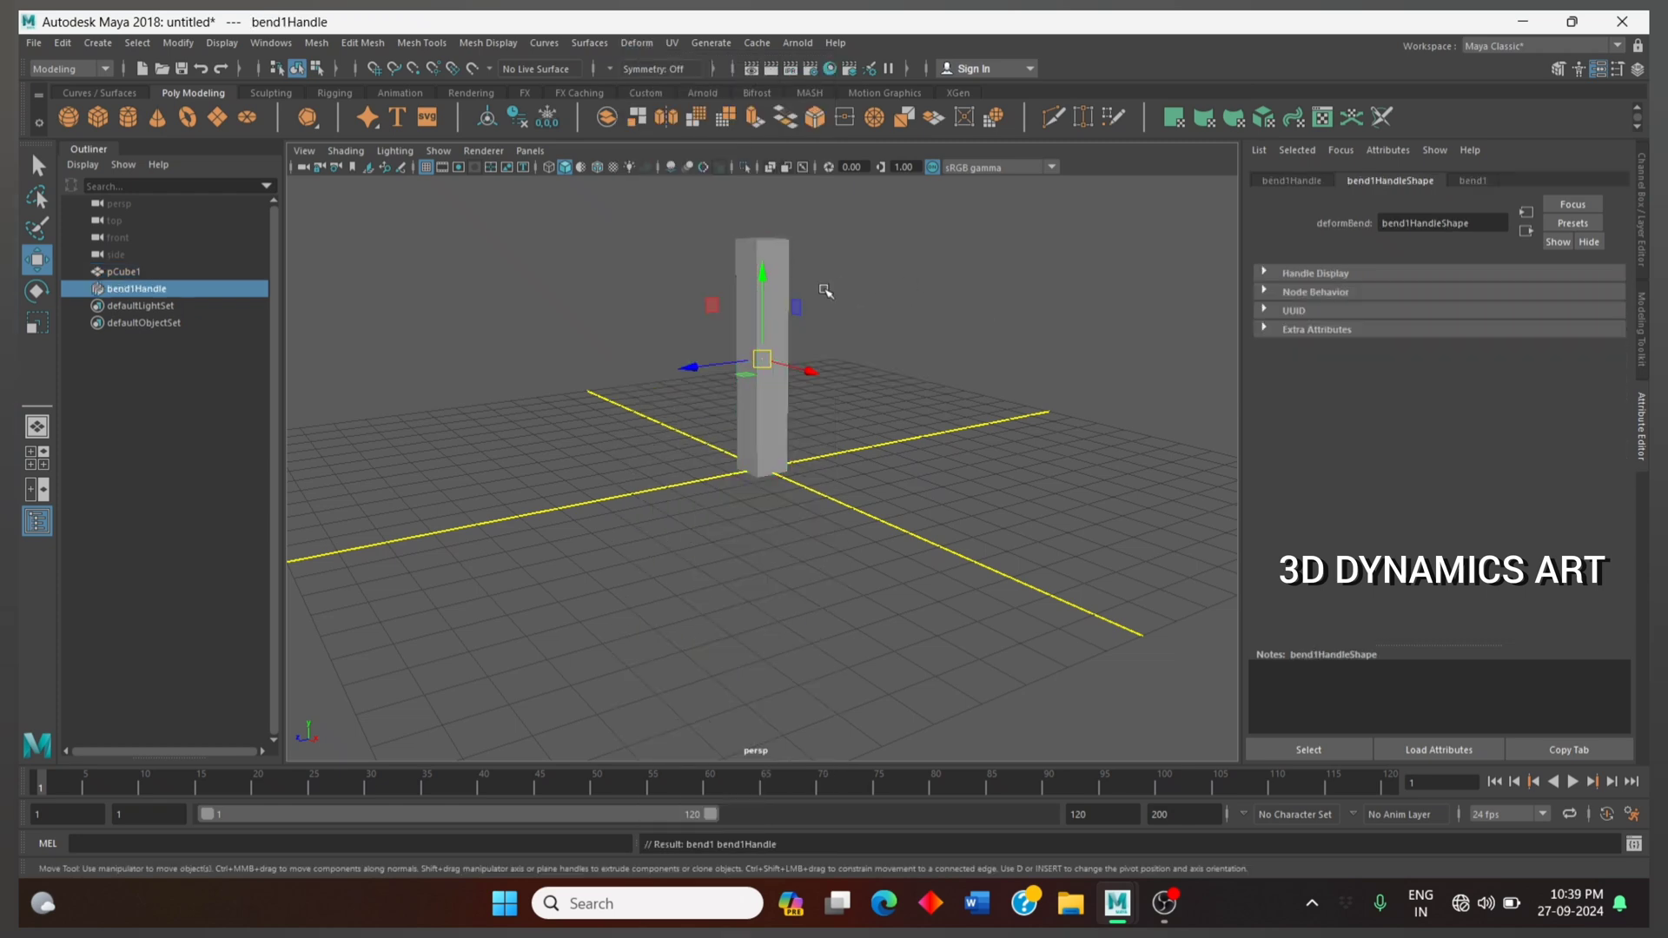
pyautogui.press('4')
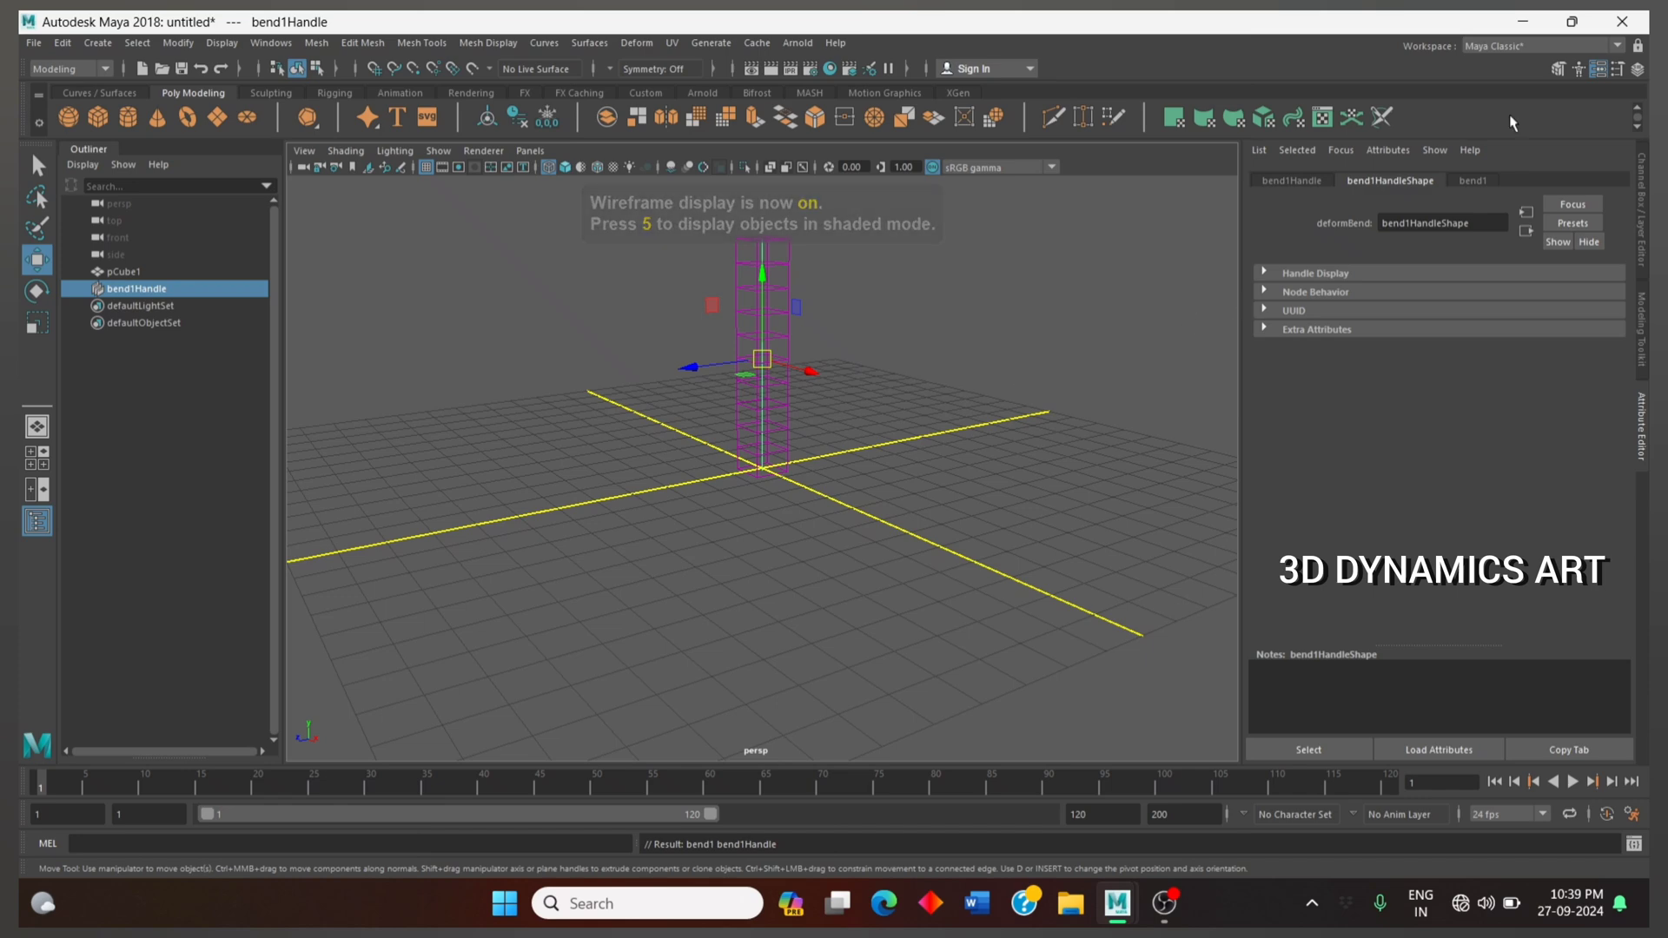
pyautogui.click(1466, 183)
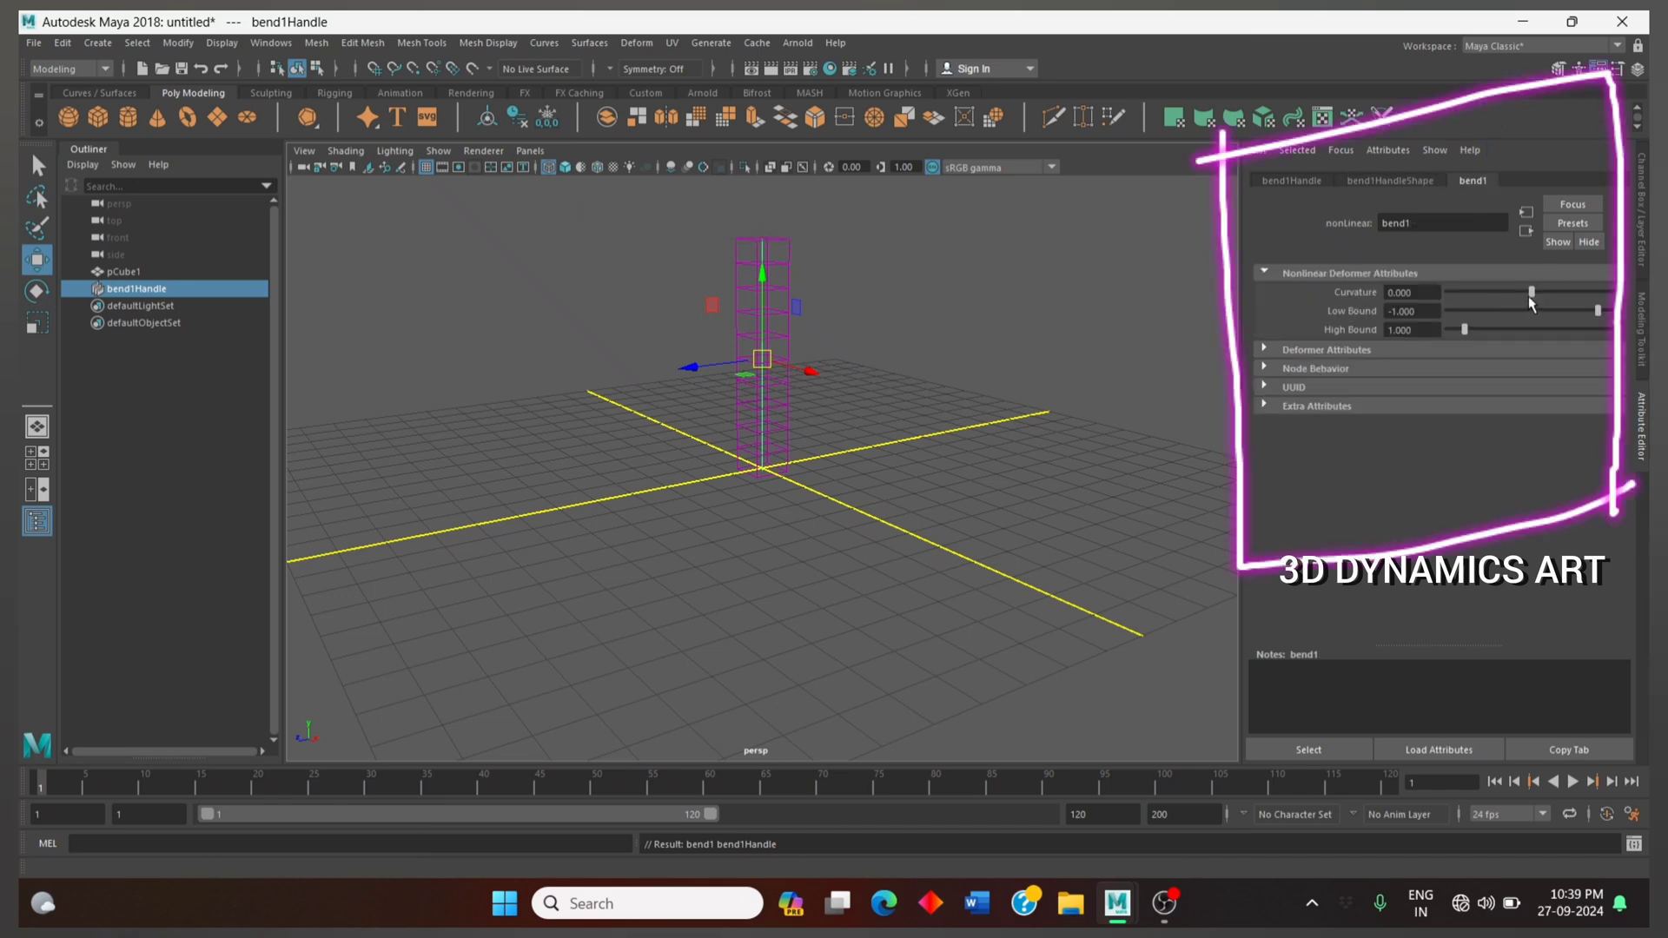
# Curl the tall box into a C with bend1 Curvature 113.196, inspecting it from several angles
pyautogui.press('5')
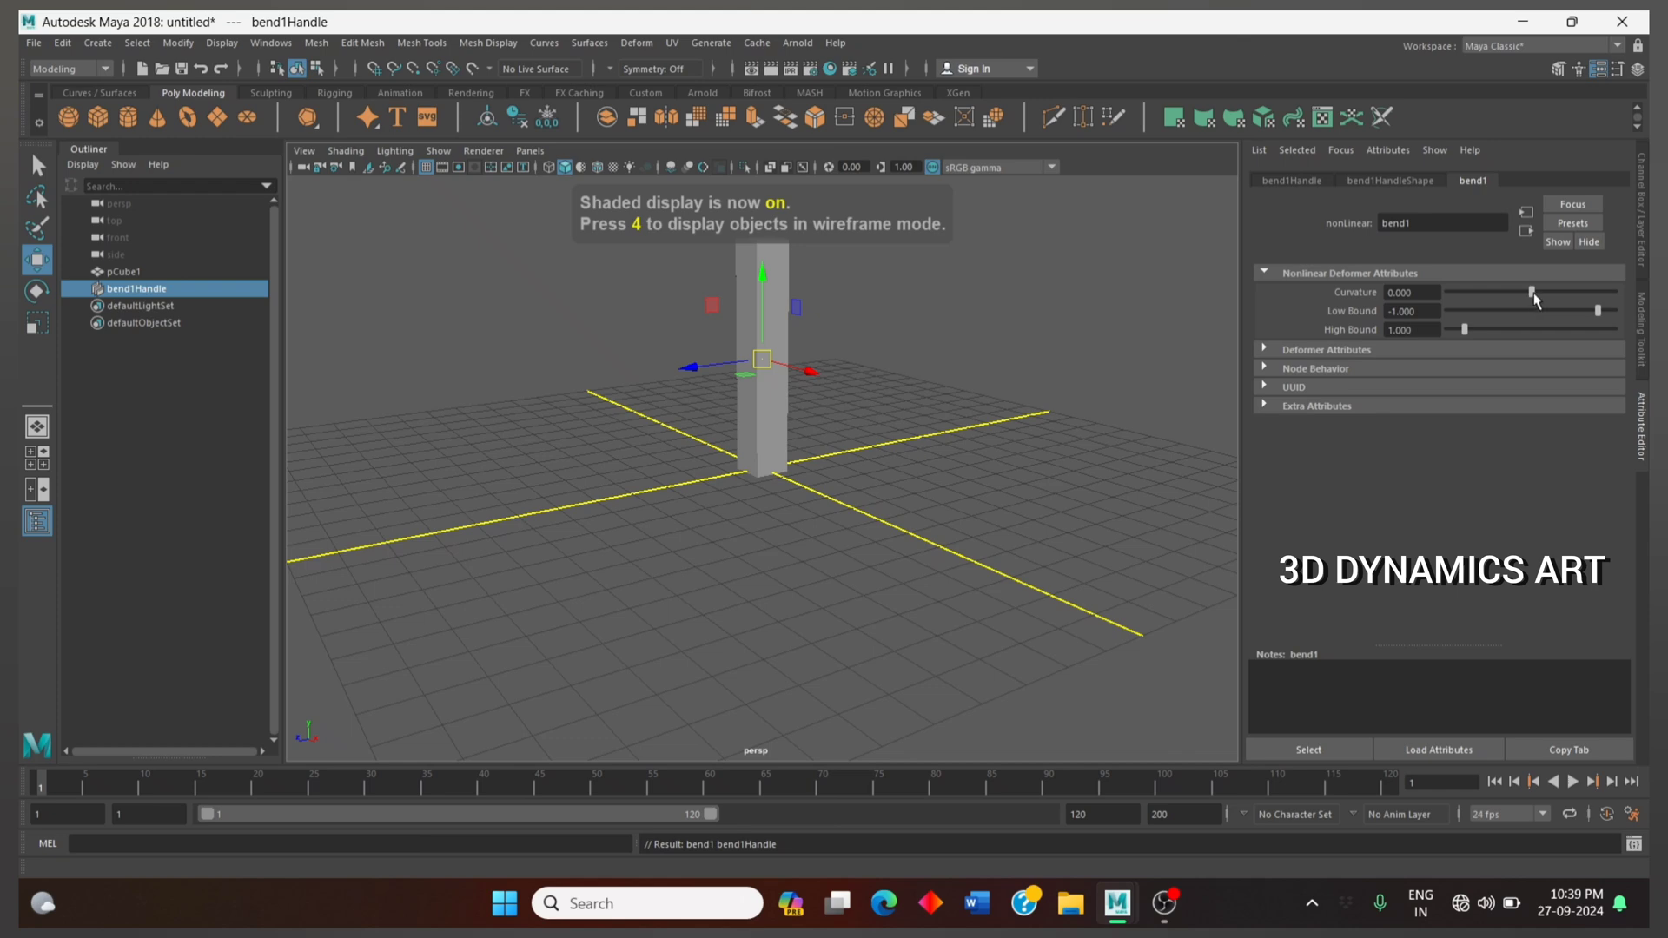
pyautogui.moveTo(1532, 298); pyautogui.dragTo(1584, 297)
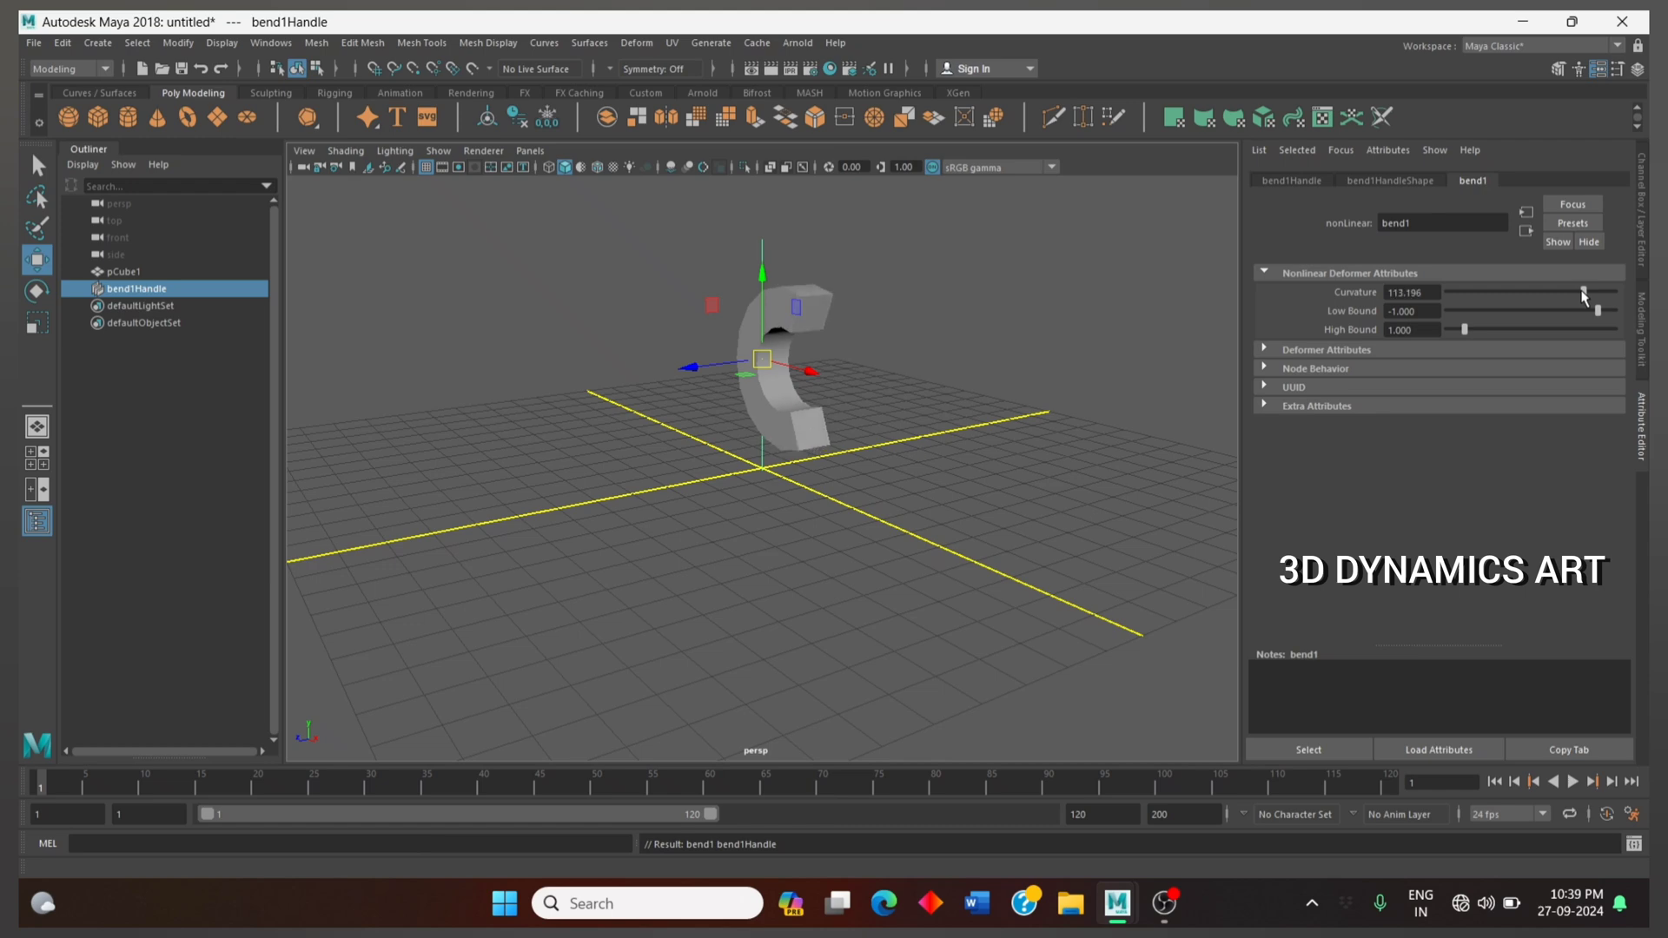
pyautogui.moveTo(900, 434)
pyautogui.keyDown('alt'); pyautogui.mouseDown()
pyautogui.moveTo(874, 457)
pyautogui.moveTo(863, 446)
pyautogui.mouseUp(); pyautogui.keyUp('alt')
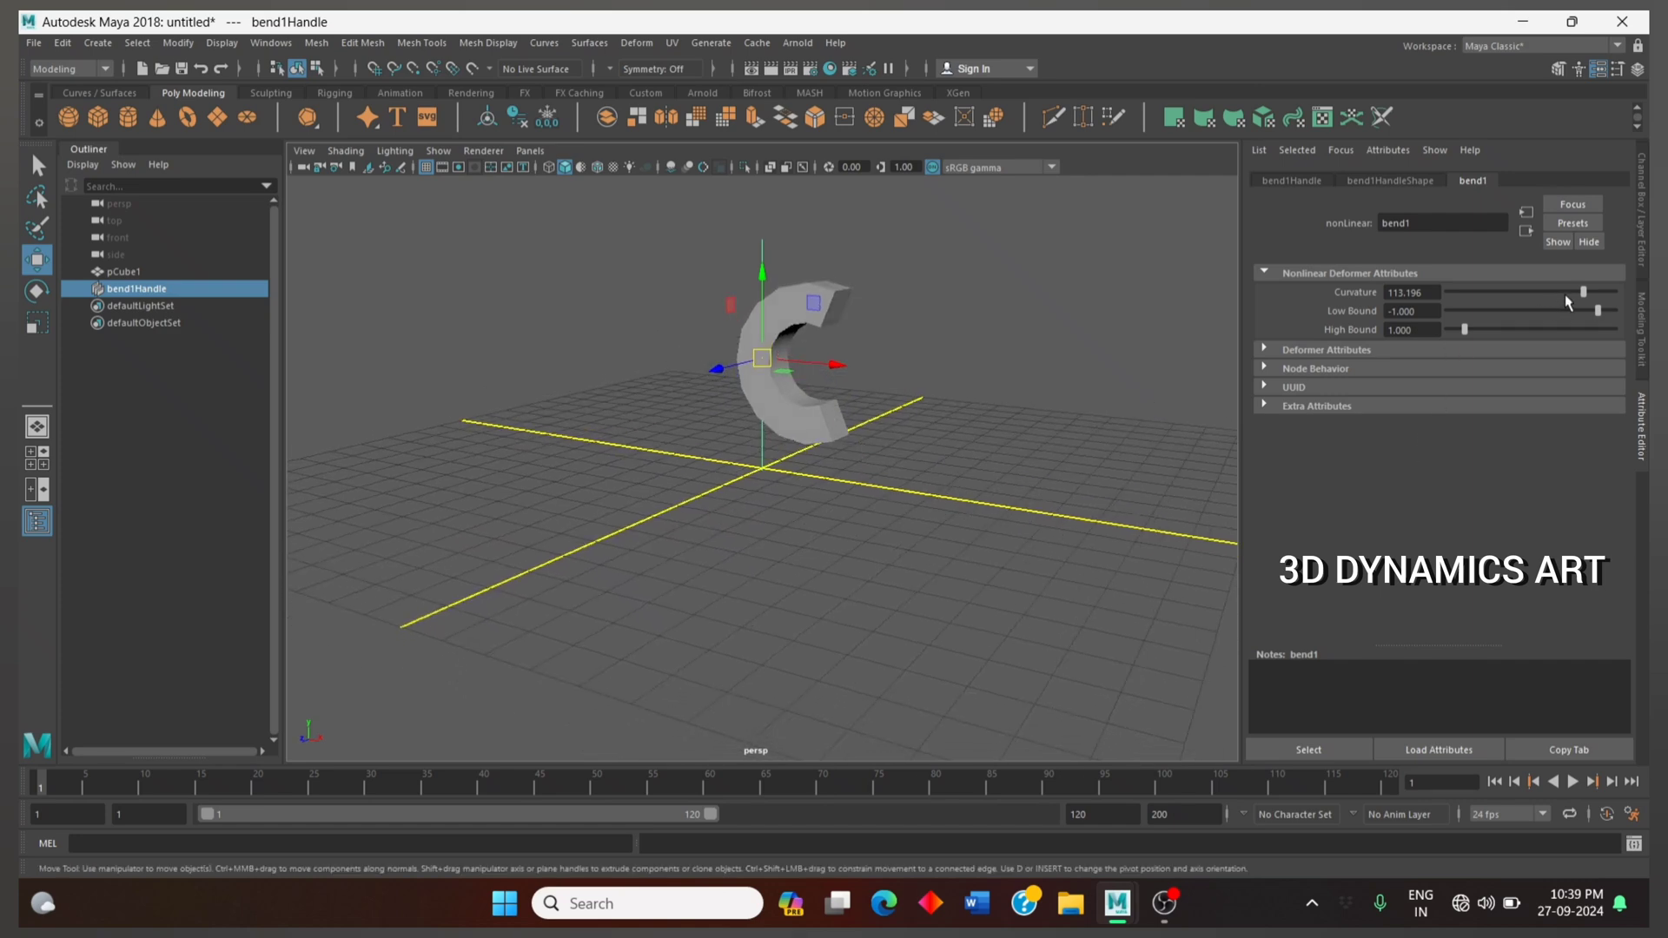
pyautogui.press('4')
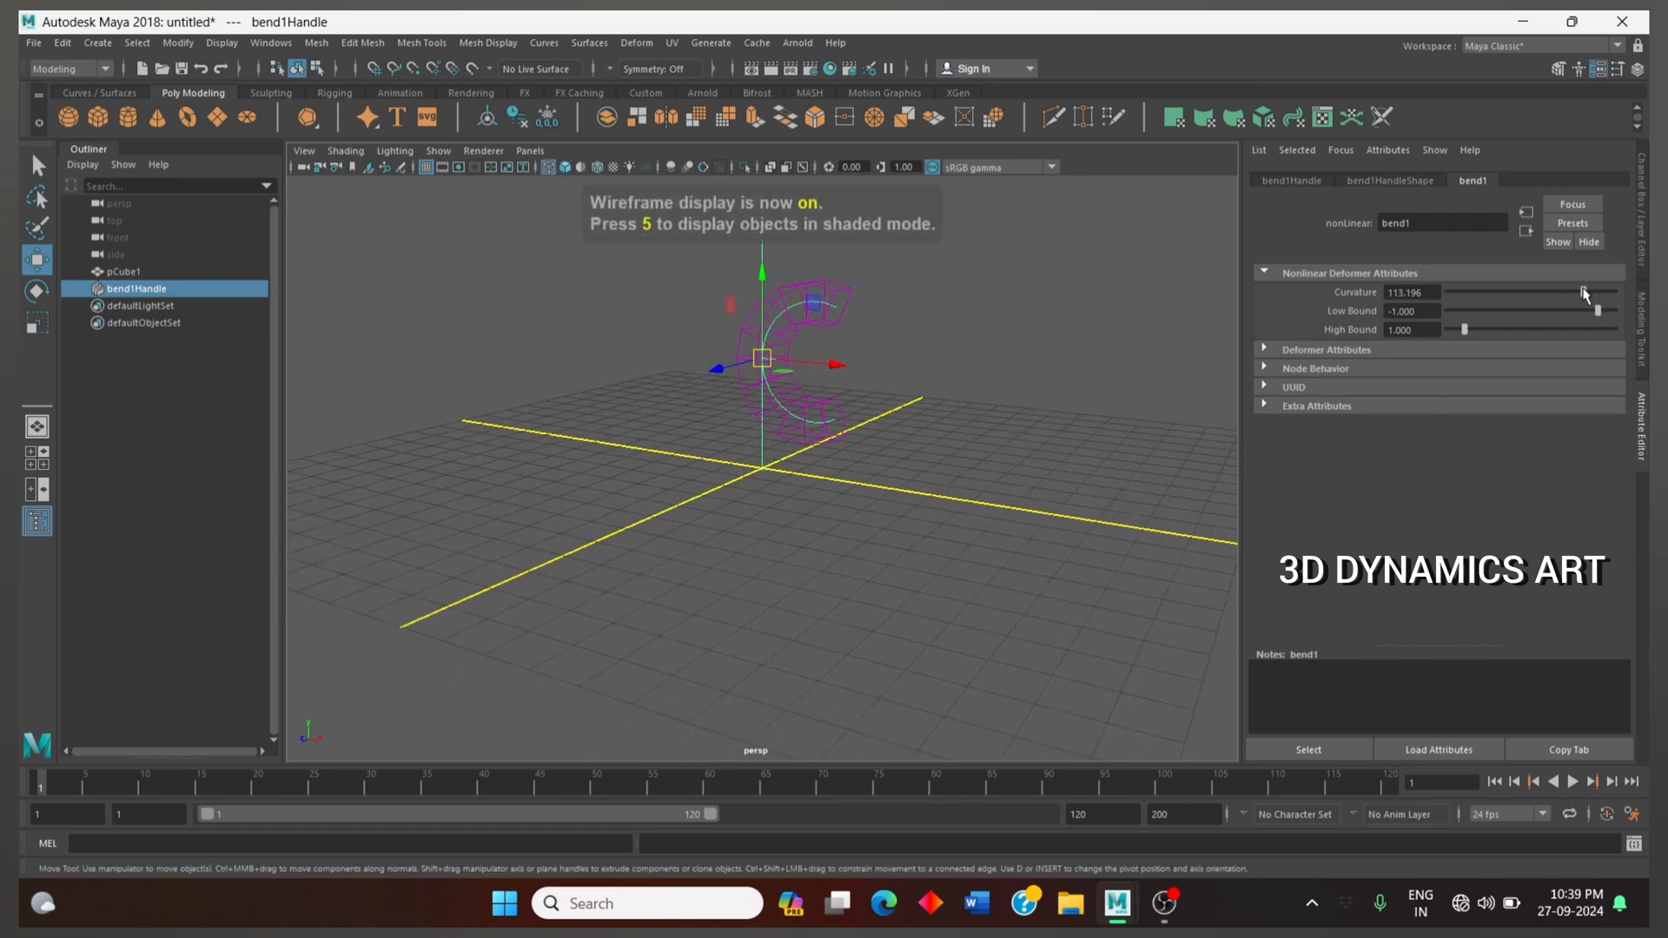
pyautogui.press('5')
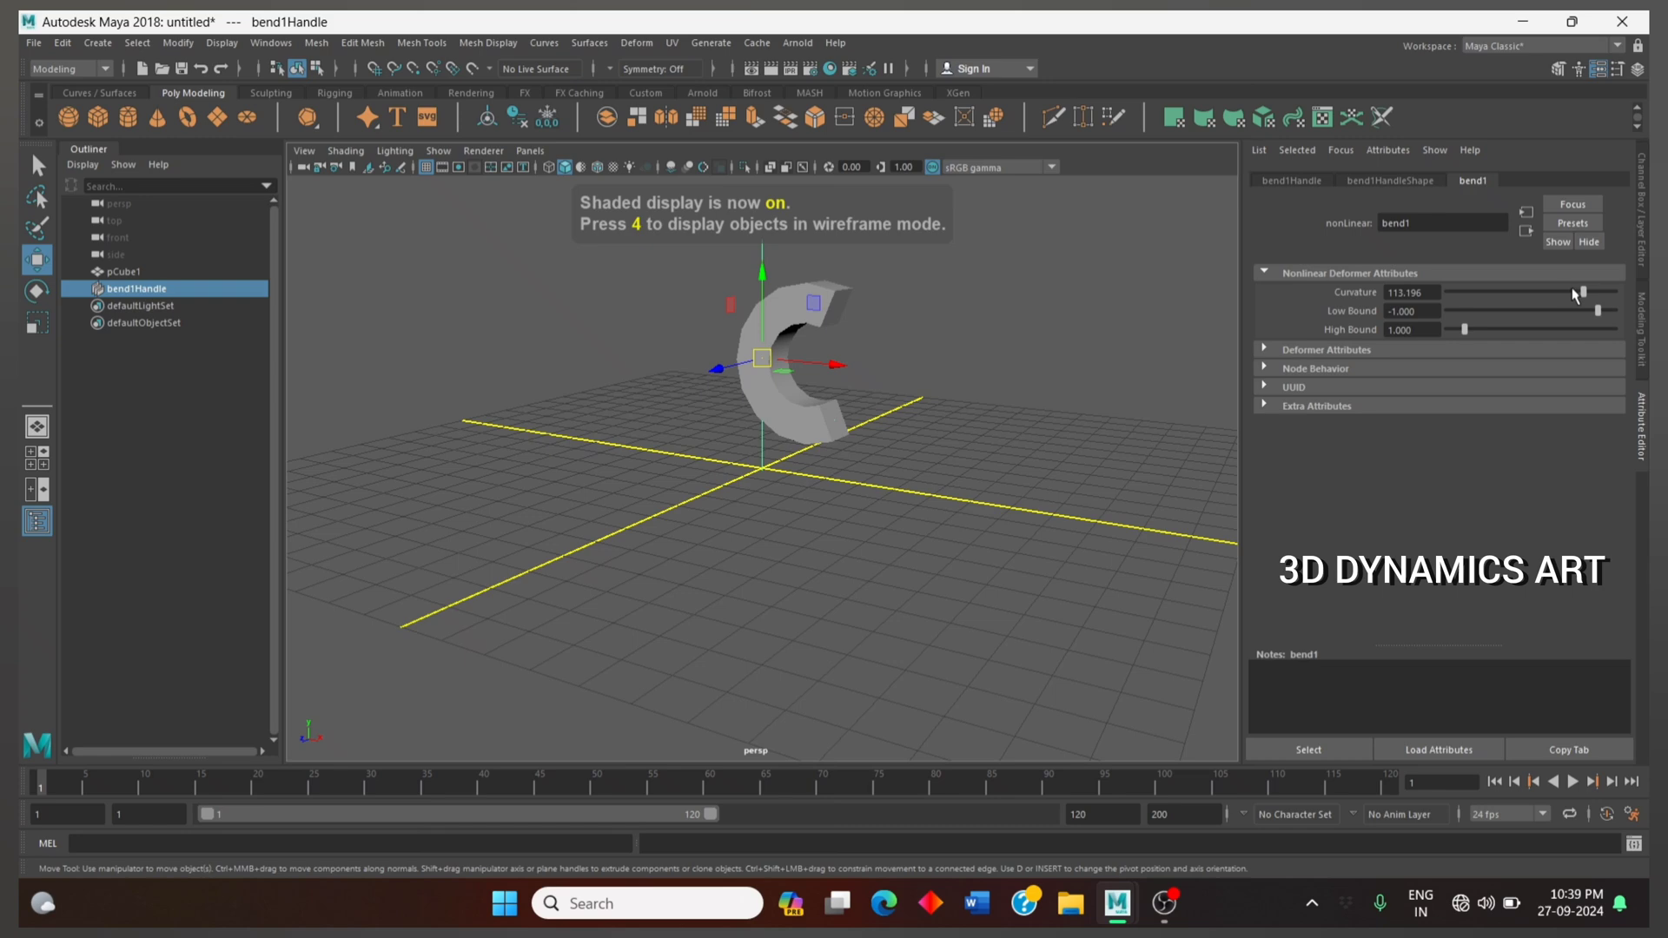
pyautogui.moveTo(1583, 295); pyautogui.dragTo(1531, 297)
# Set bend1 Low Bound to 0 and, after testing a 180 curvature arch, leave Curvature at 0
pyautogui.hotkey('ctrl', 'z')
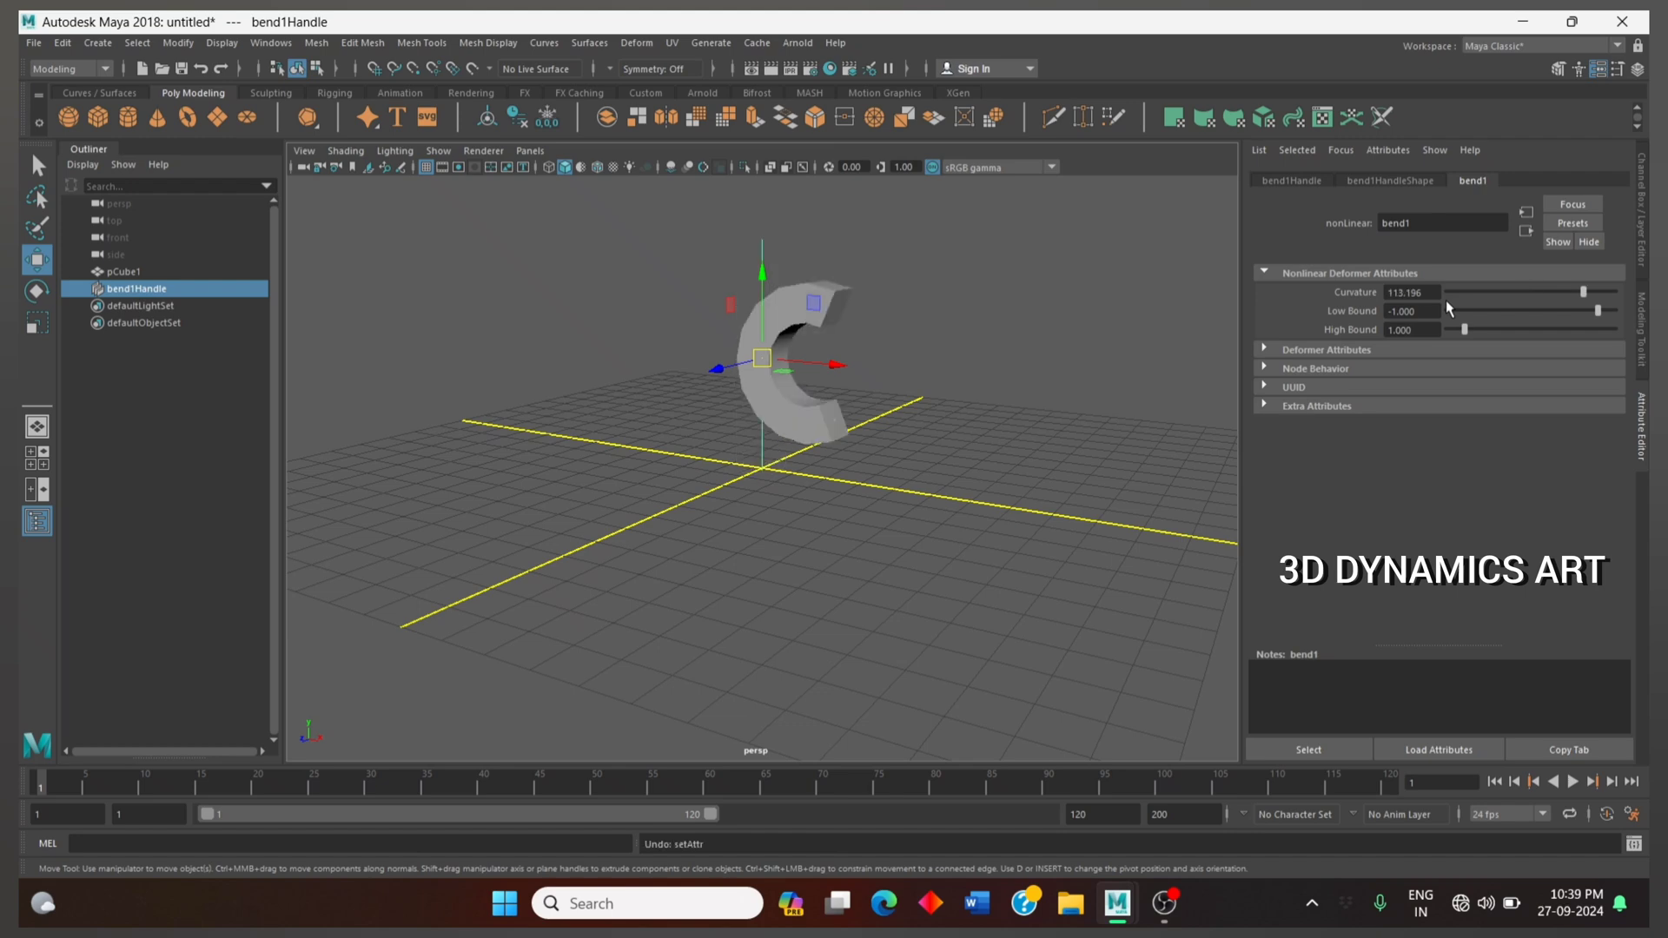
pyautogui.hotkey('ctrl', 'z')
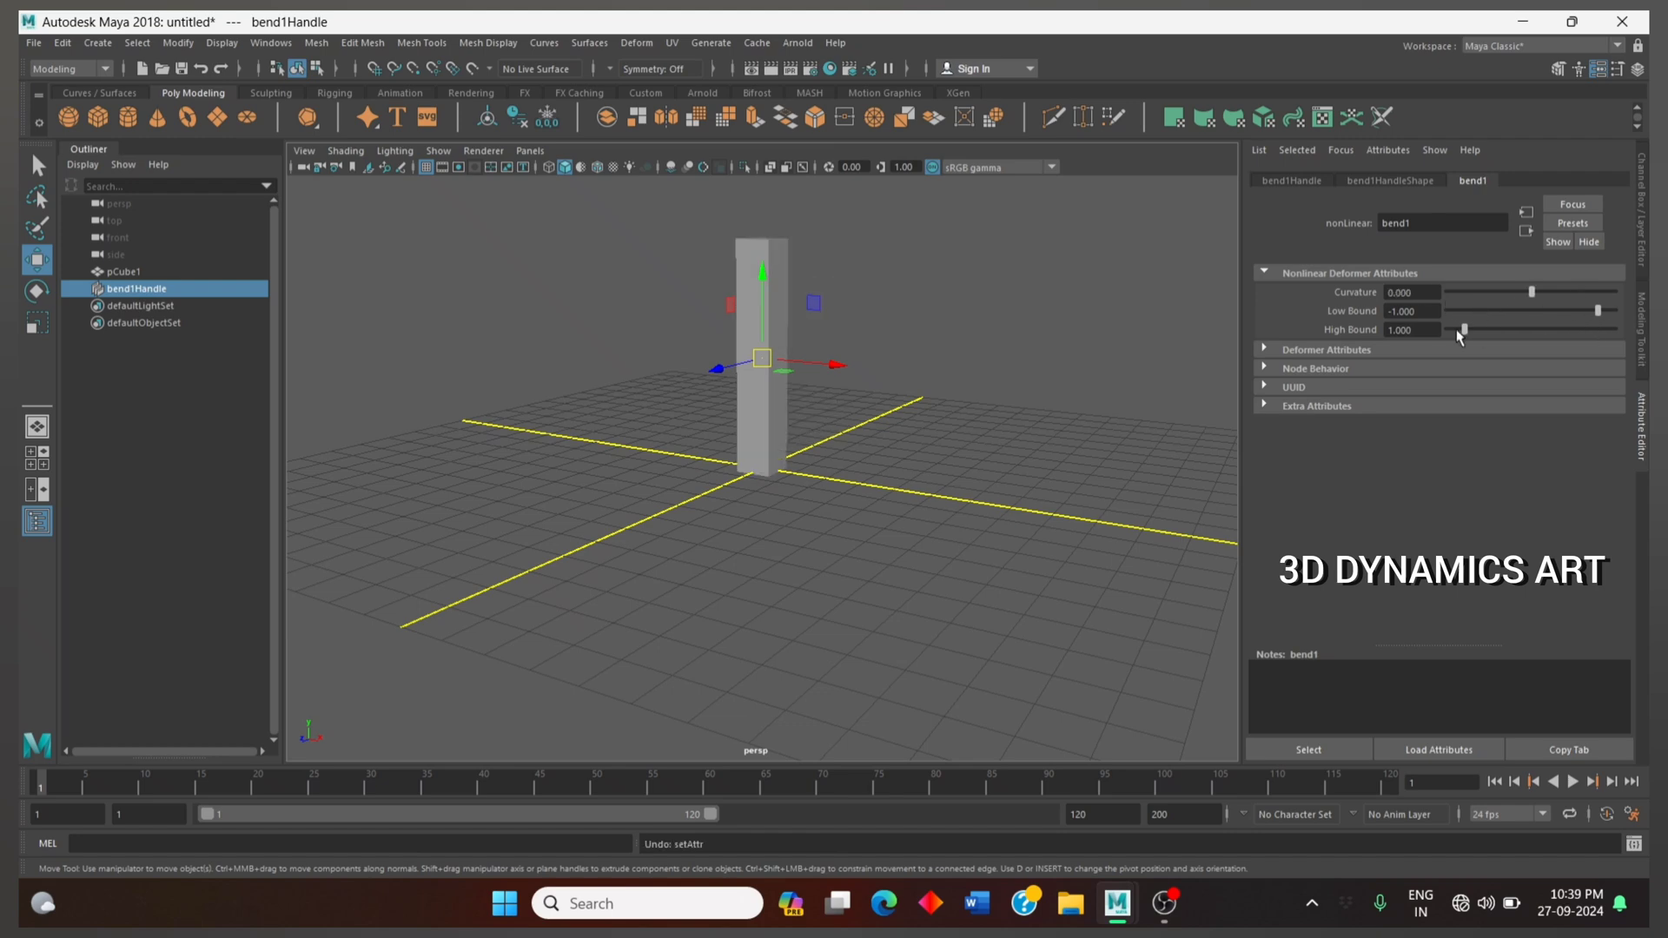
pyautogui.press('4')
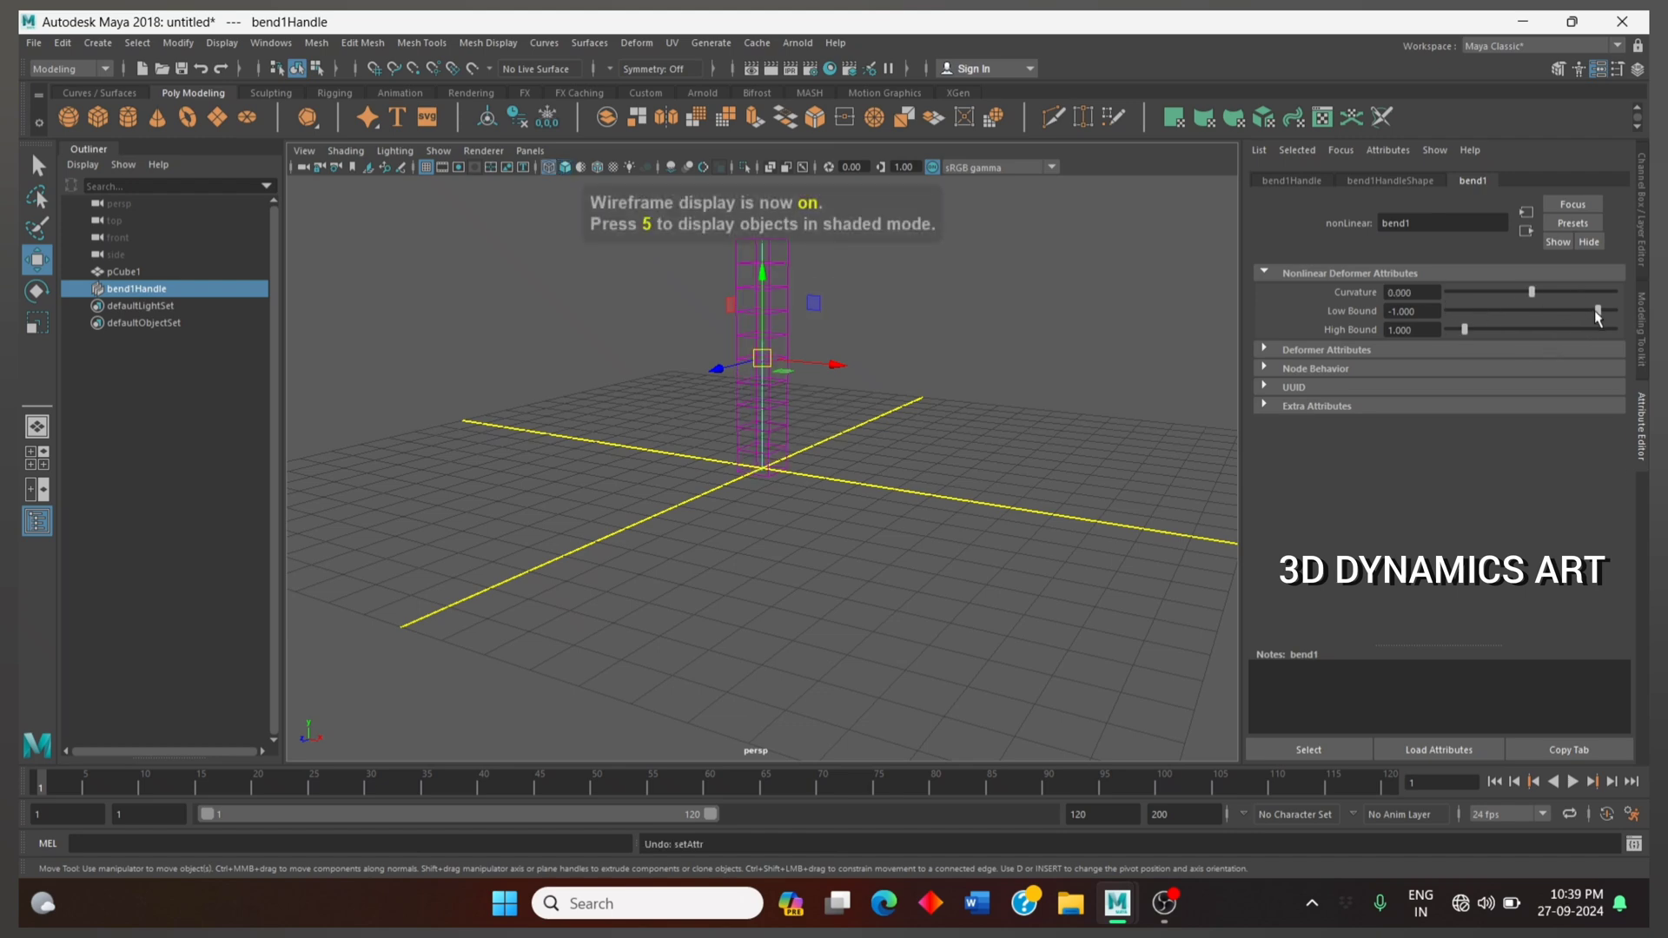
pyautogui.moveTo(1596, 315); pyautogui.dragTo(1617, 312)
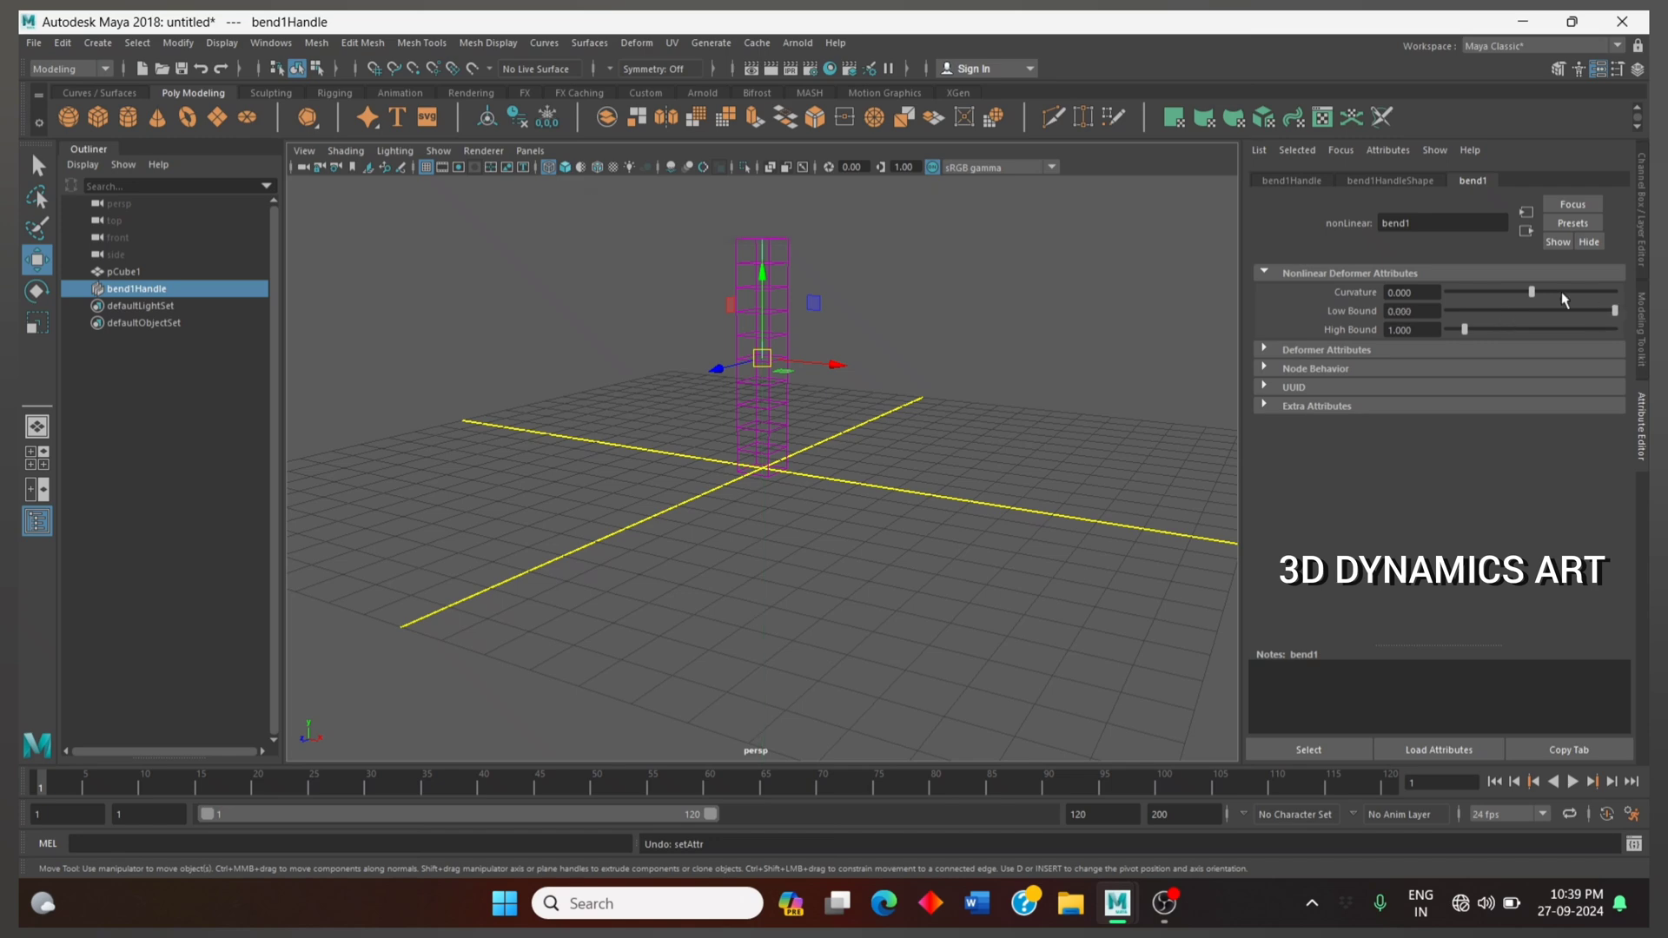
pyautogui.press('5')
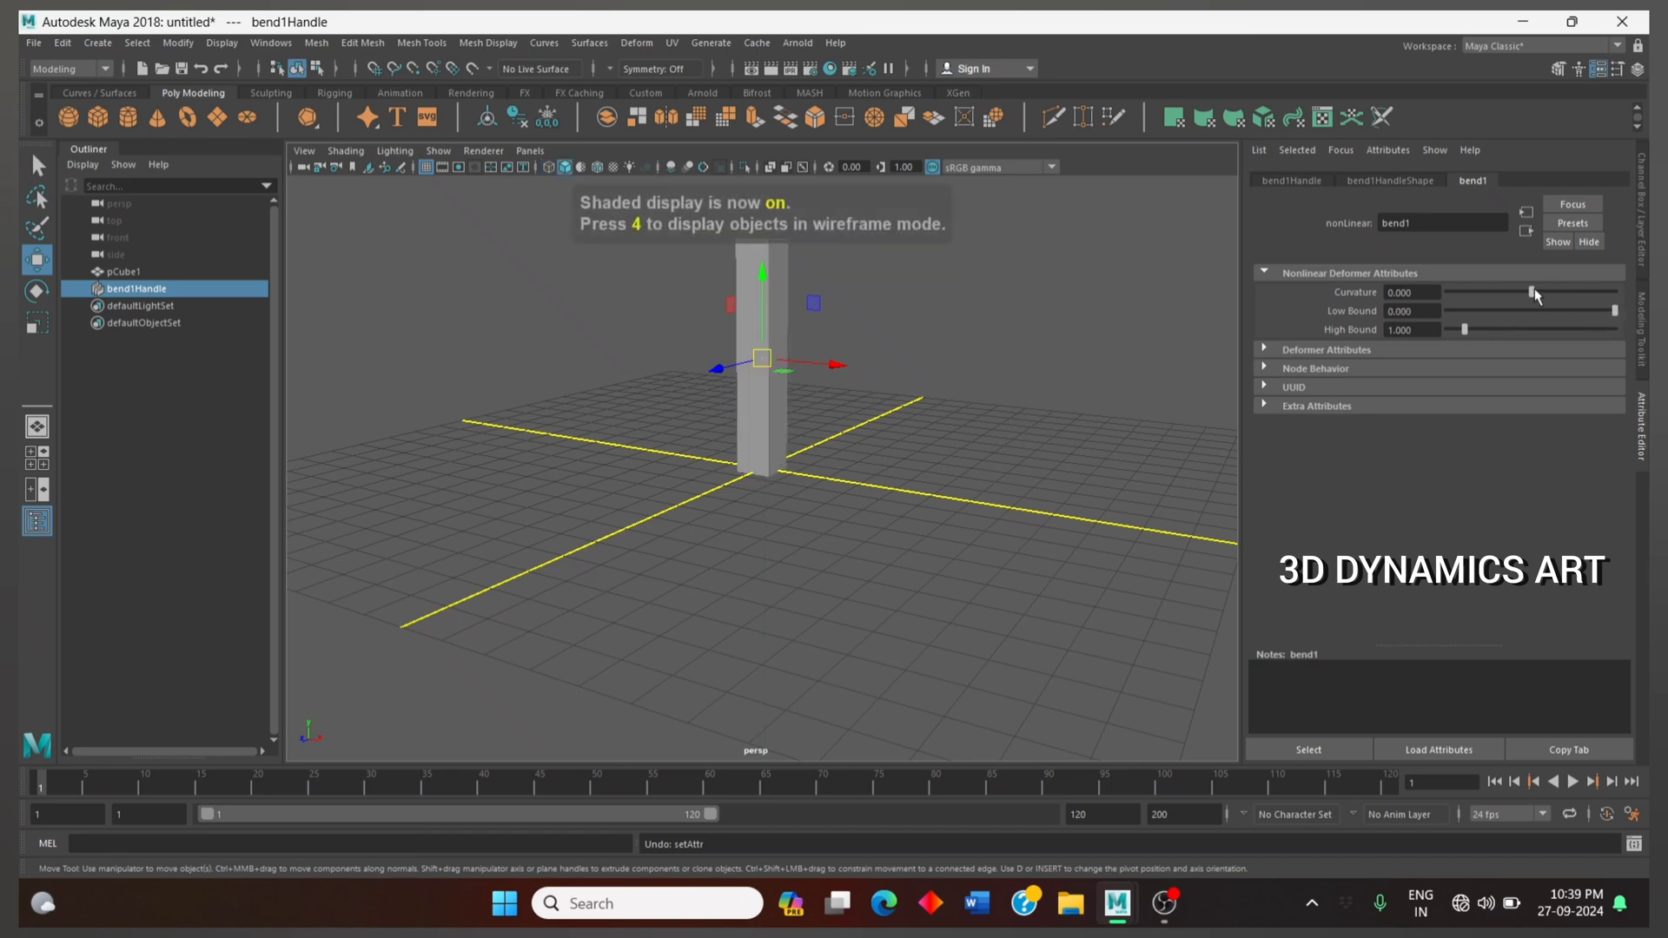
pyautogui.moveTo(1533, 293); pyautogui.dragTo(1619, 338)
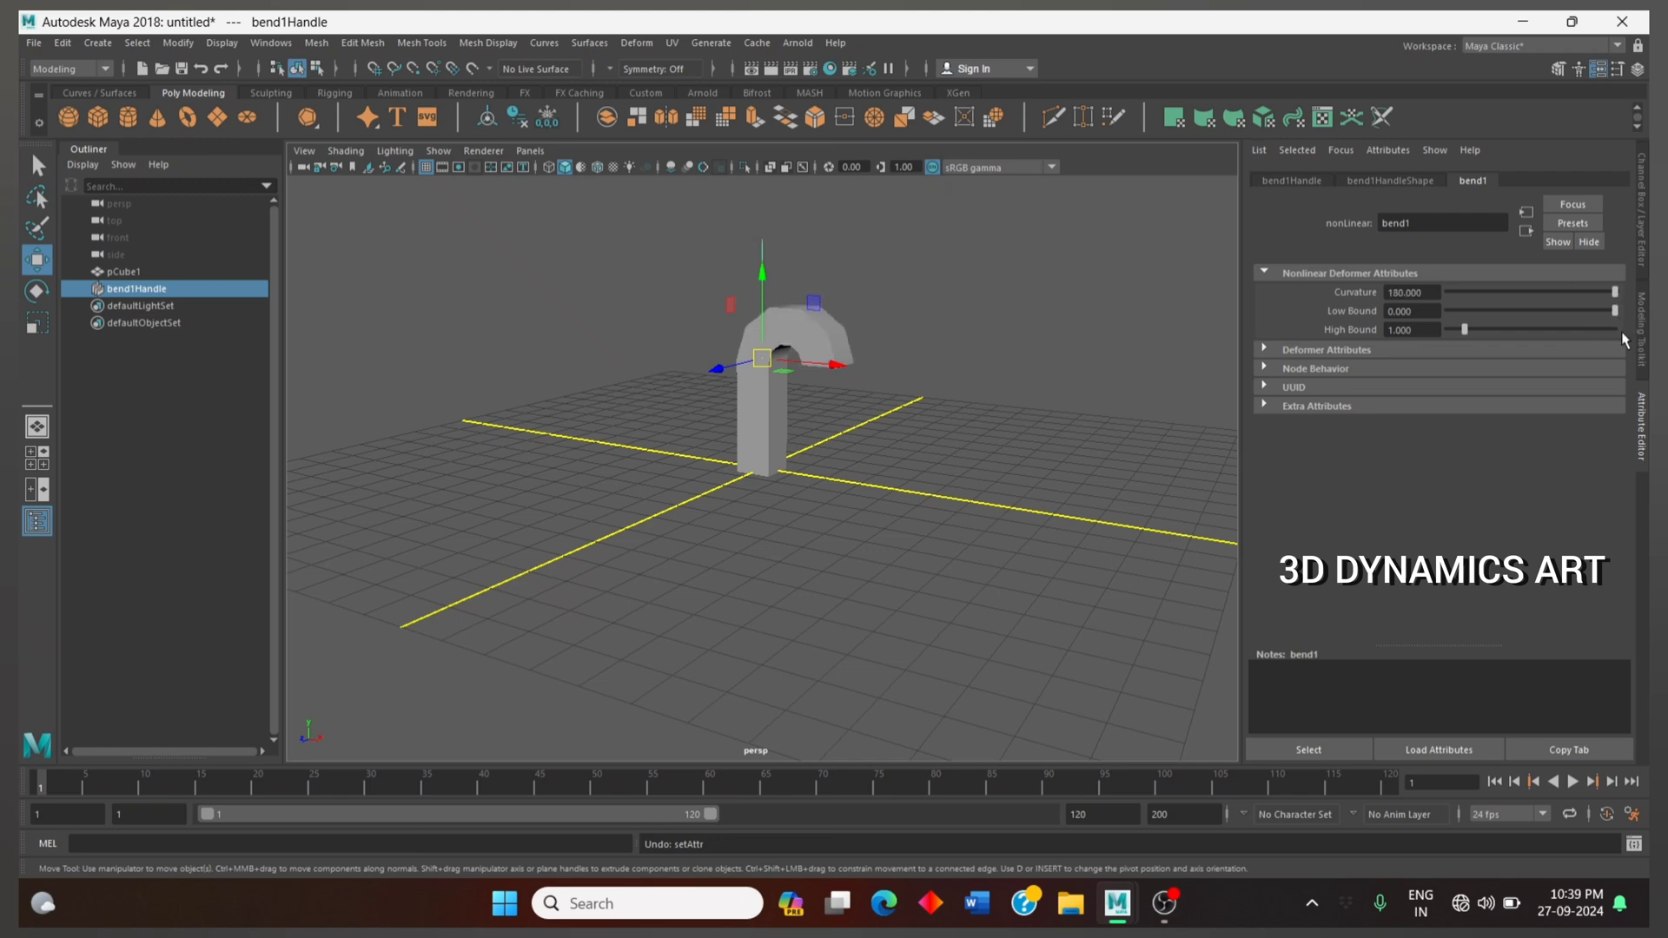
pyautogui.moveTo(1023, 446)
pyautogui.keyDown('alt'); pyautogui.mouseDown()
pyautogui.moveTo(1068, 443)
pyautogui.moveTo(1080, 420)
pyautogui.moveTo(1032, 457)
pyautogui.moveTo(1012, 450)
pyautogui.moveTo(1046, 455)
pyautogui.mouseUp(); pyautogui.keyUp('alt')
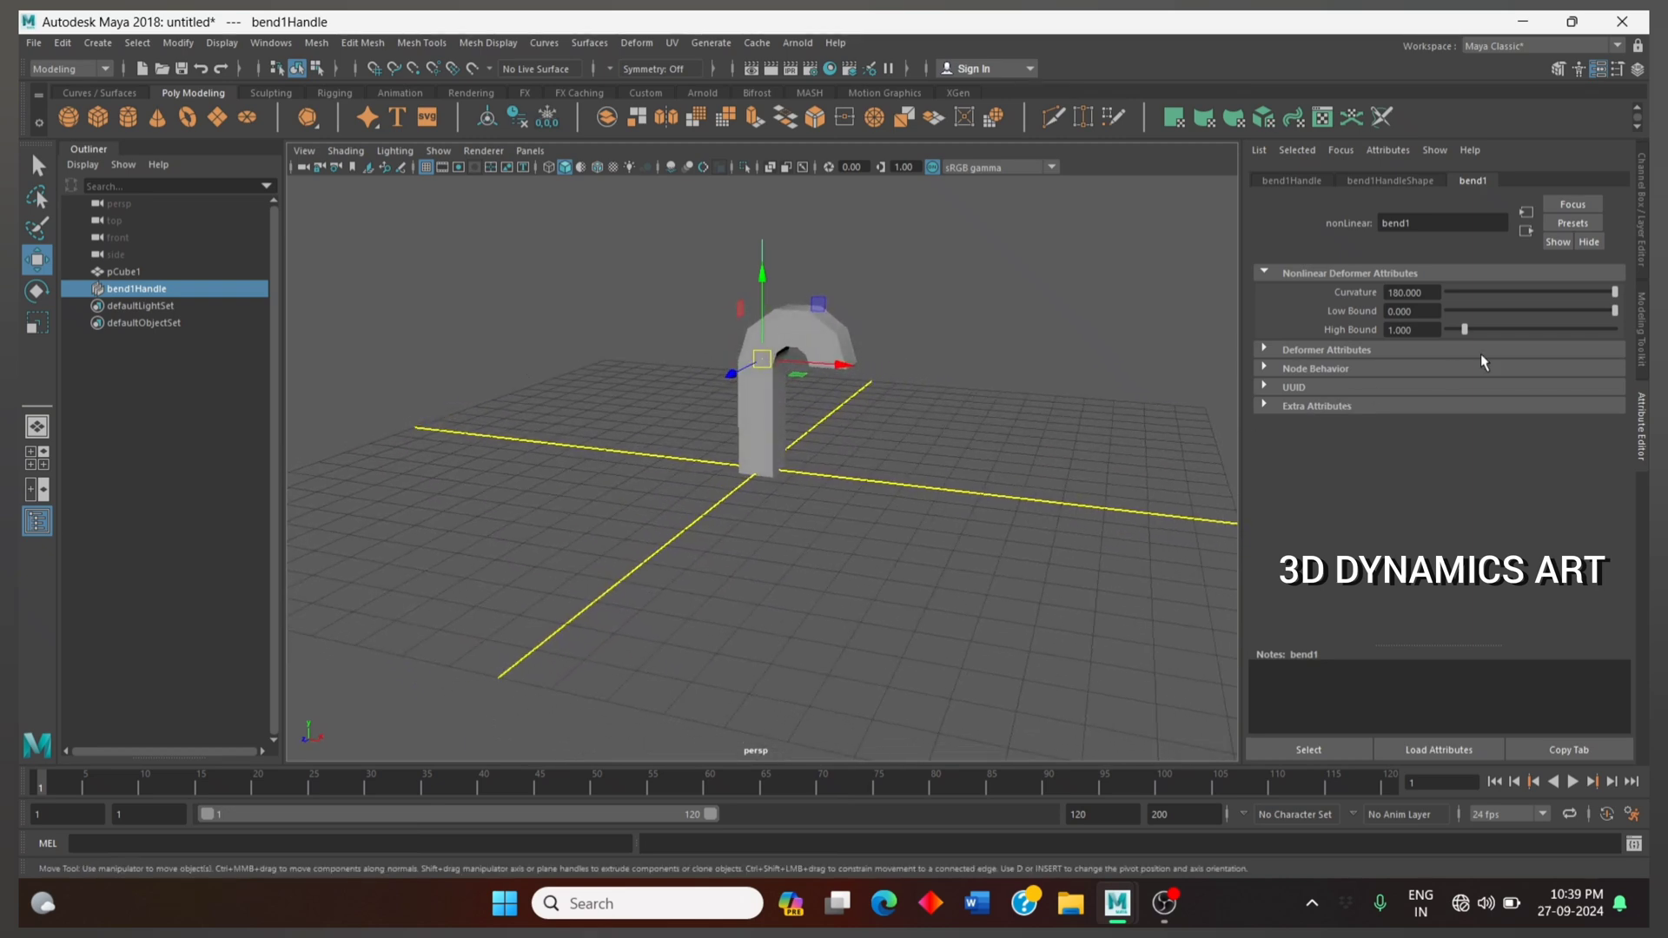
pyautogui.hotkey('ctrl', 'z')
# Hook the column's lower end into a J: Low Bound -1.598, High Bound 0, Curvature 180
pyautogui.press('4')
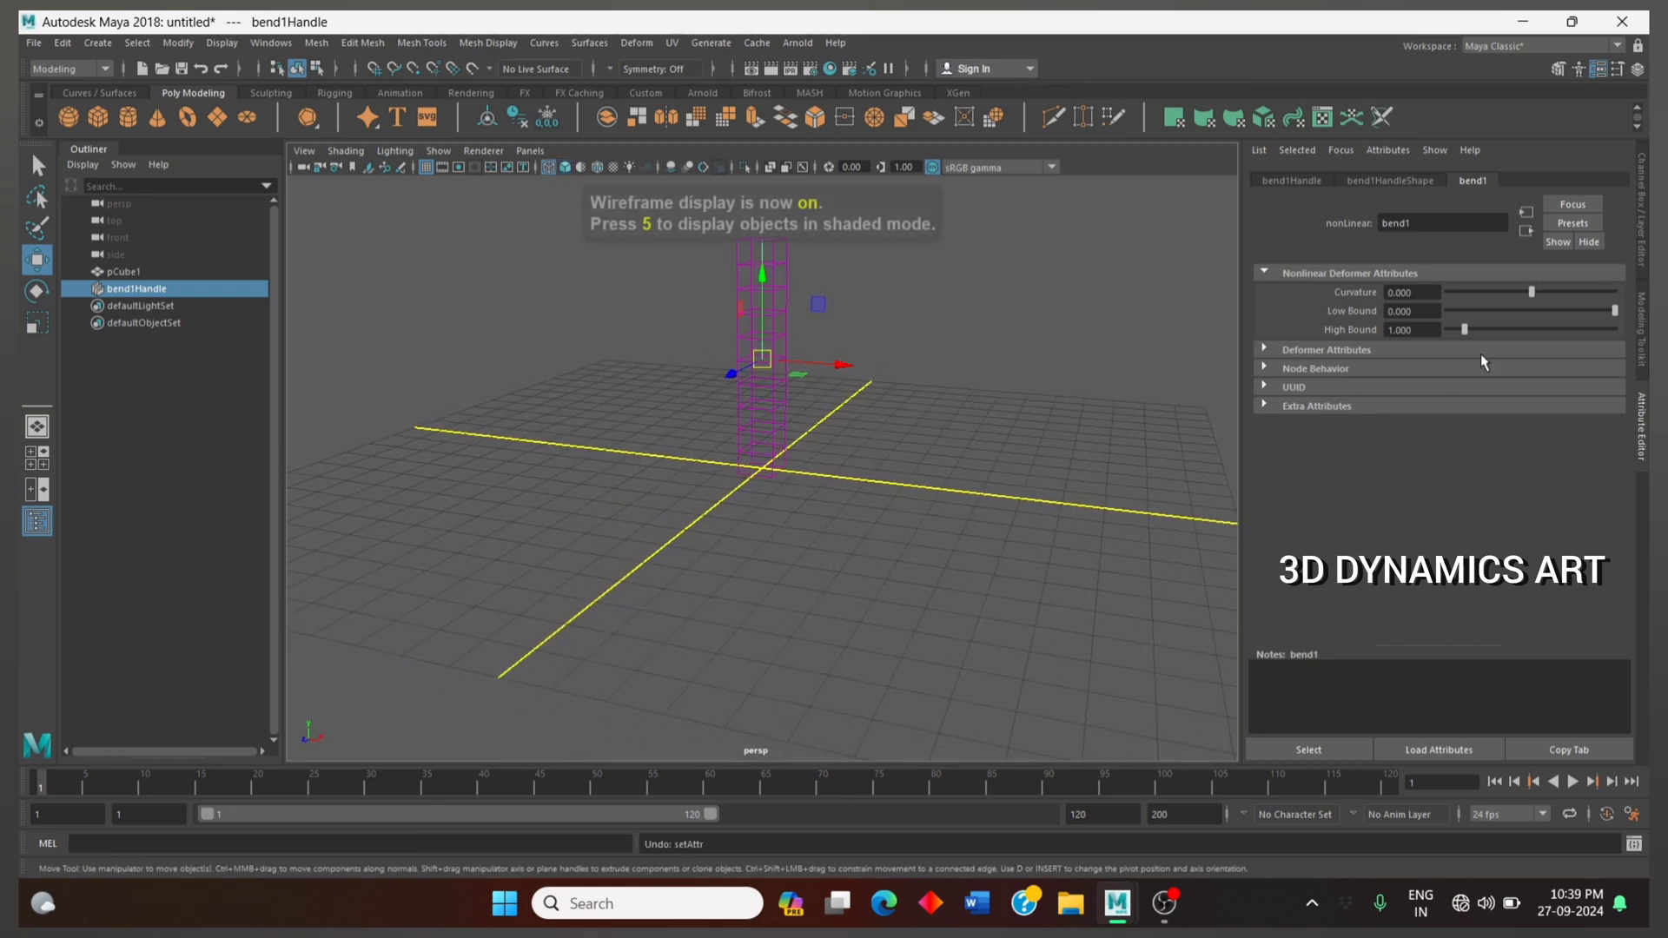
pyautogui.moveTo(1613, 312); pyautogui.dragTo(1460, 330)
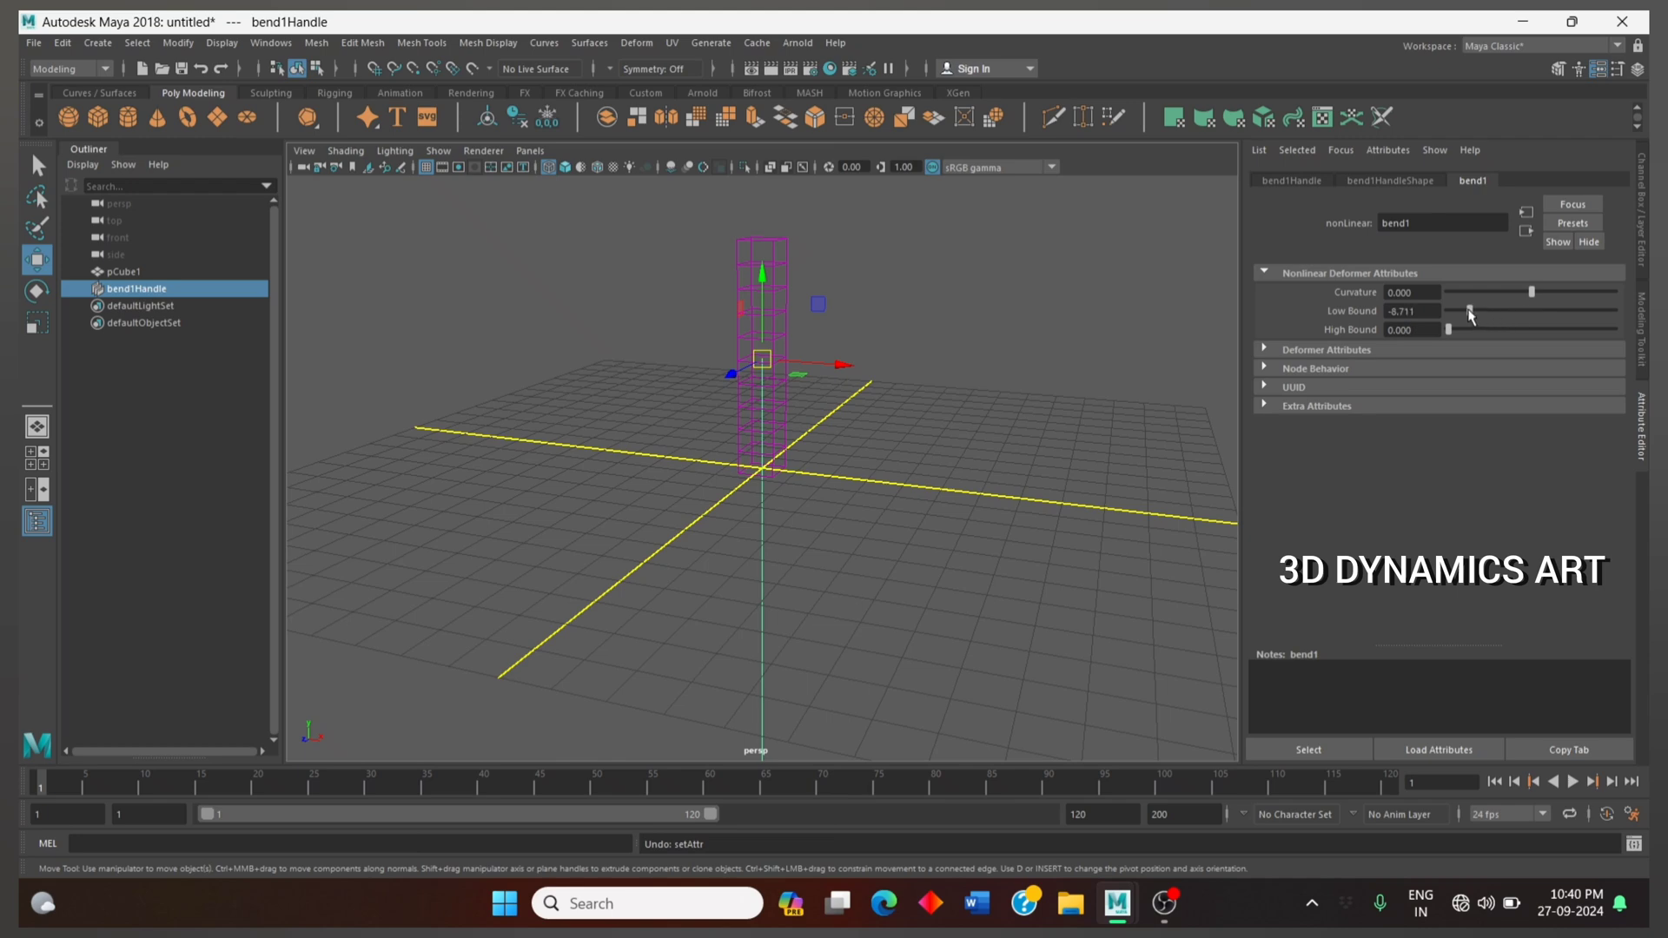
pyautogui.moveTo(1470, 315)
pyautogui.mouseDown()
pyautogui.moveTo(1612, 314)
pyautogui.moveTo(1596, 308)
pyautogui.mouseUp()
pyautogui.press('5')
pyautogui.moveTo(1532, 294); pyautogui.dragTo(1614, 290)
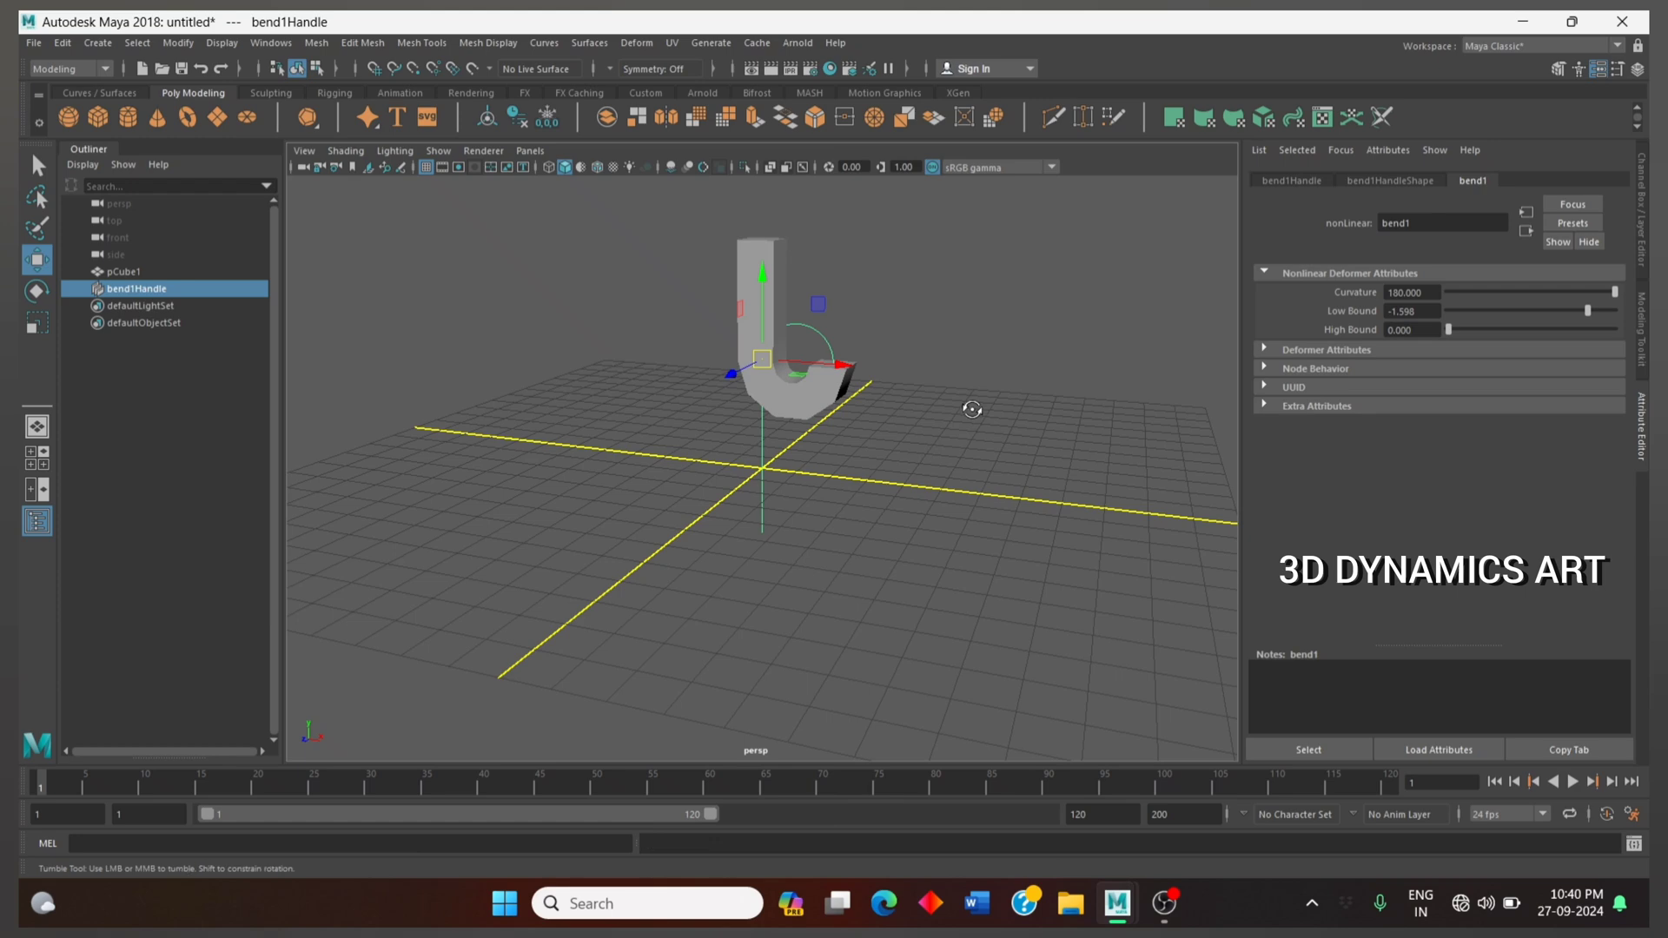
pyautogui.moveTo(968, 405)
pyautogui.keyDown('alt'); pyautogui.mouseDown()
pyautogui.moveTo(944, 432)
pyautogui.moveTo(1013, 409)
pyautogui.moveTo(933, 439)
pyautogui.mouseUp(); pyautogui.keyUp('alt')
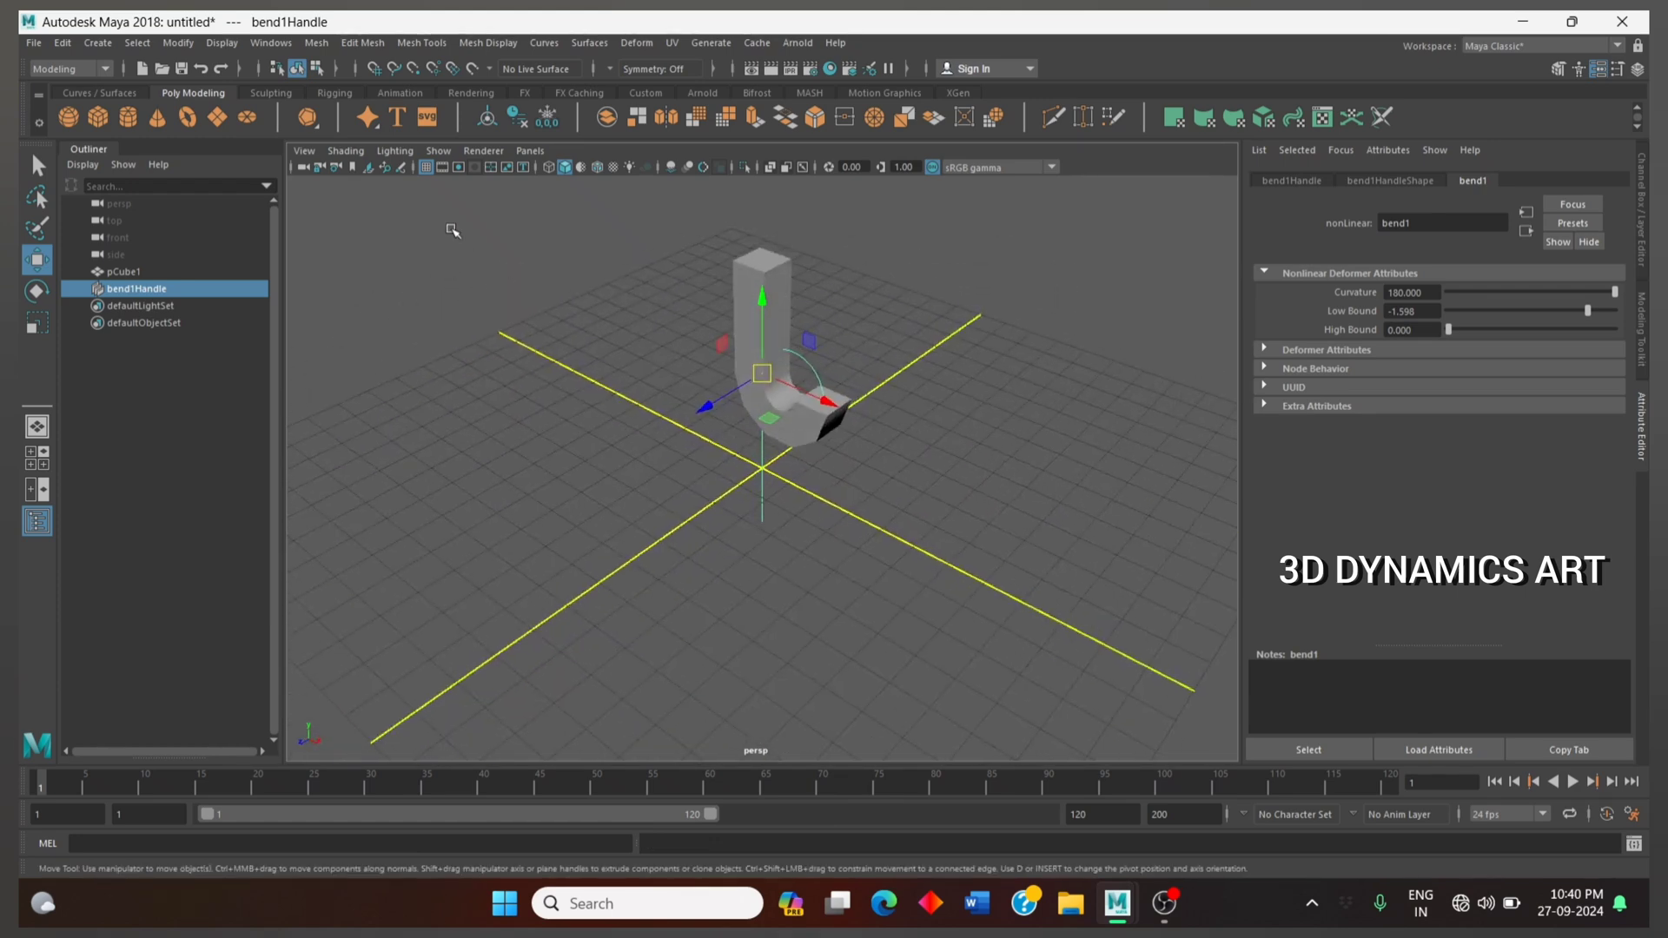
# Turn on Wireframe on Shaded and reselect the bend1 handle from a lower viewing angle
pyautogui.click(596, 168)
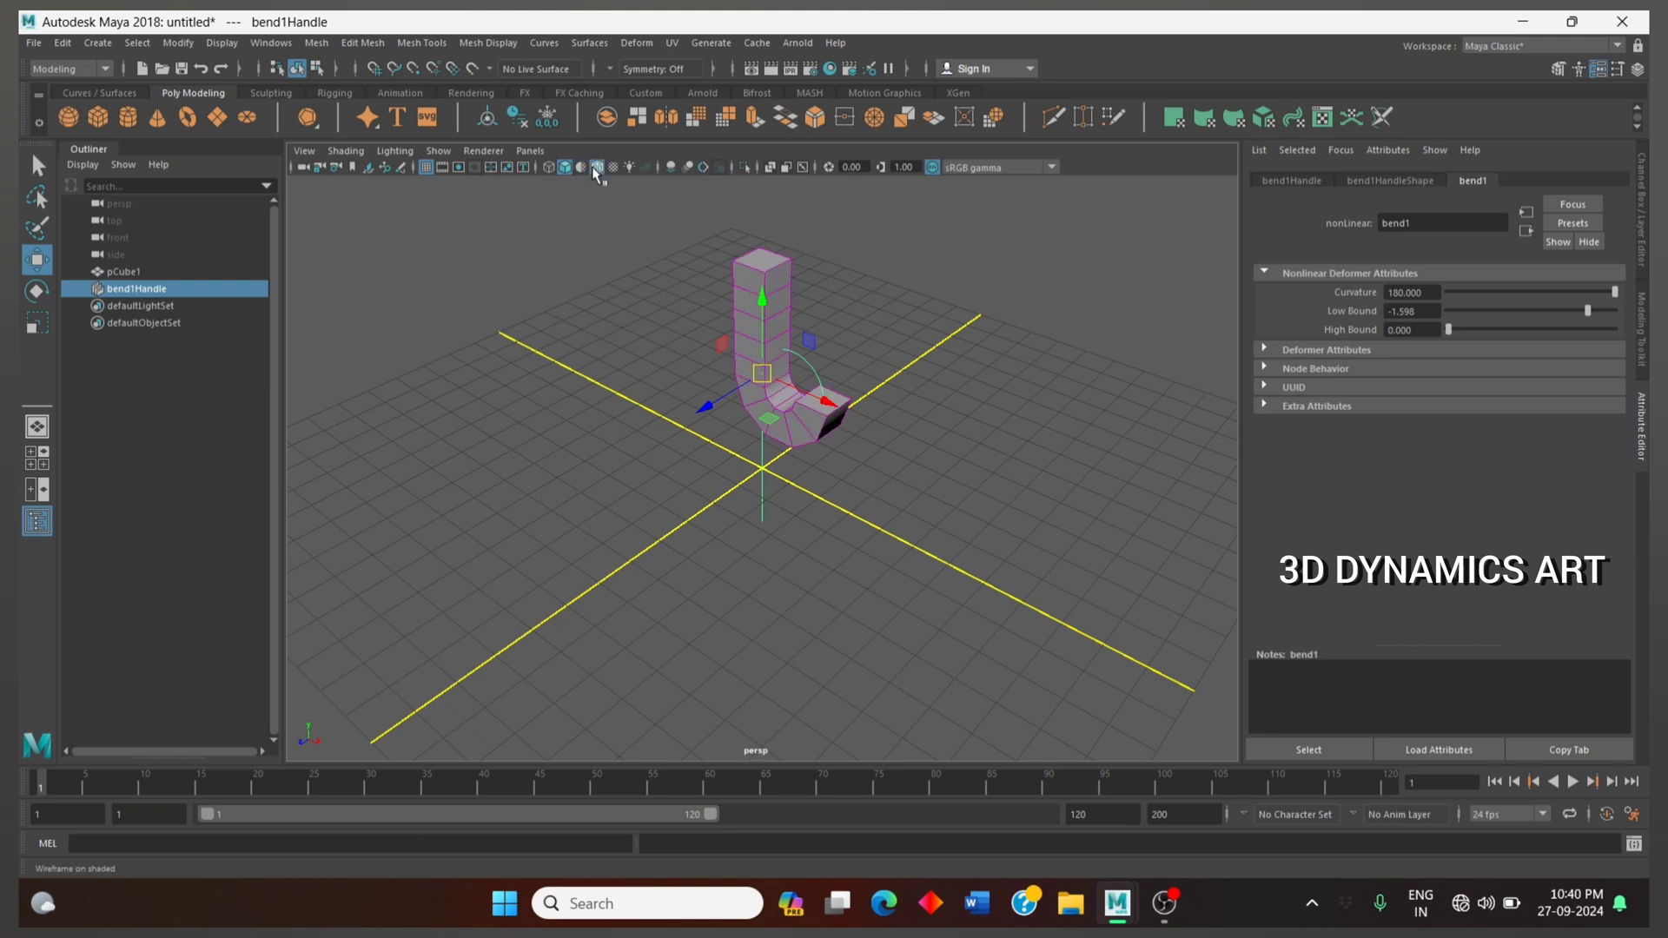
pyautogui.click(678, 232)
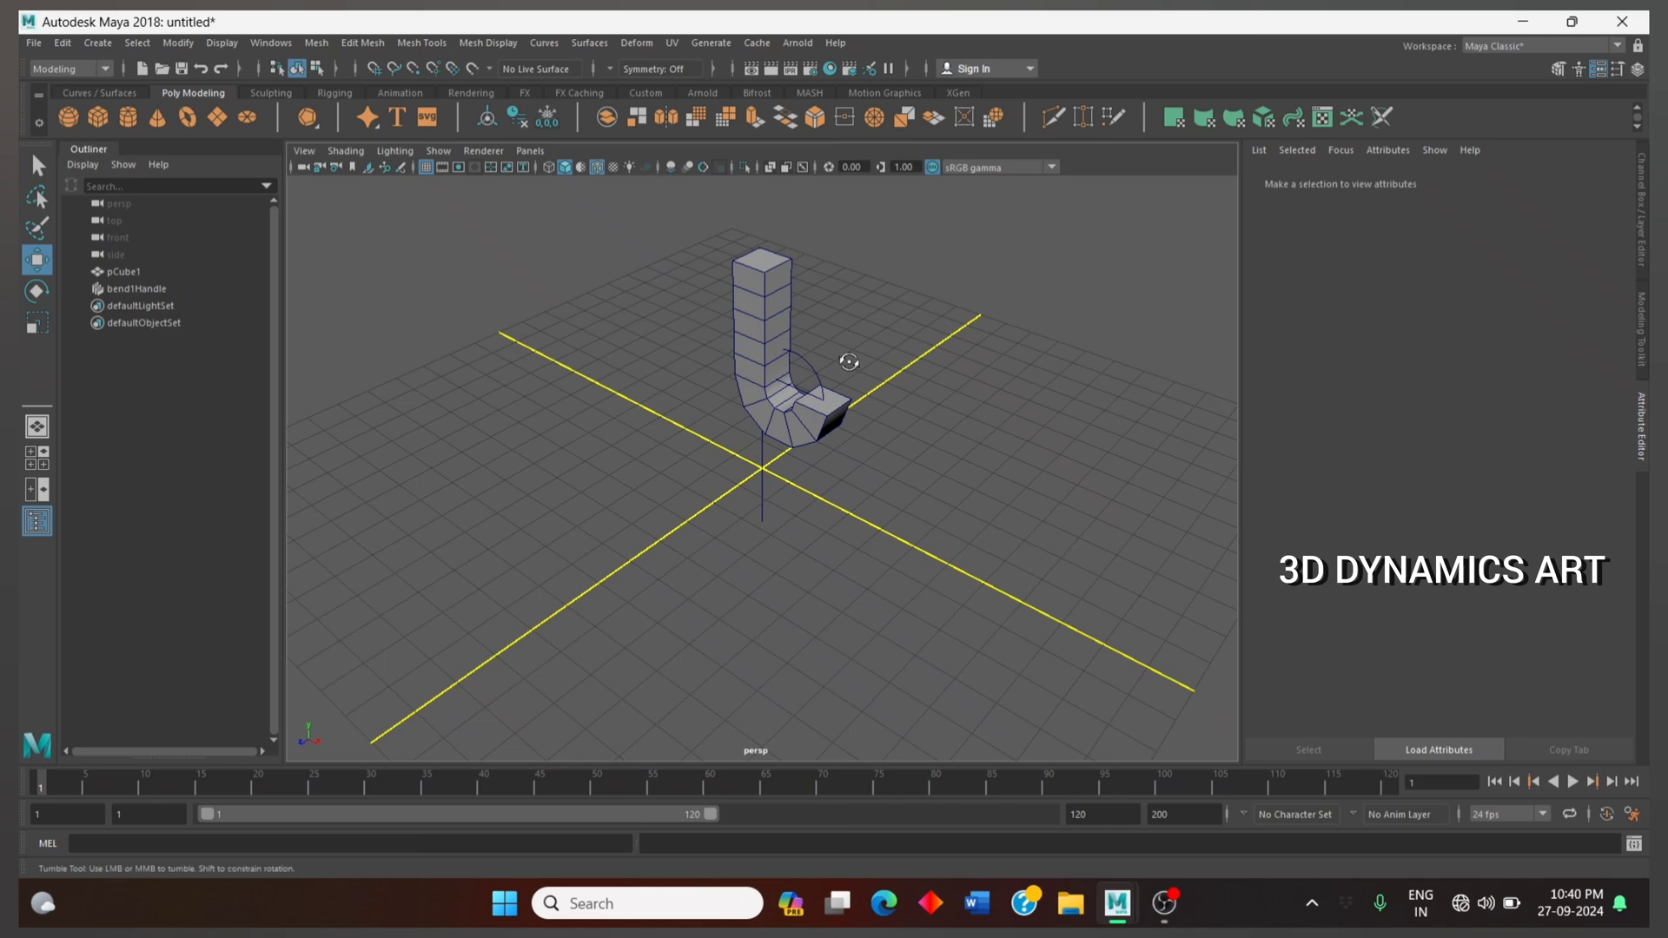
pyautogui.moveTo(849, 357)
pyautogui.keyDown('alt'); pyautogui.mouseDown()
pyautogui.moveTo(901, 339)
pyautogui.moveTo(865, 345)
pyautogui.mouseUp(); pyautogui.keyUp('alt')
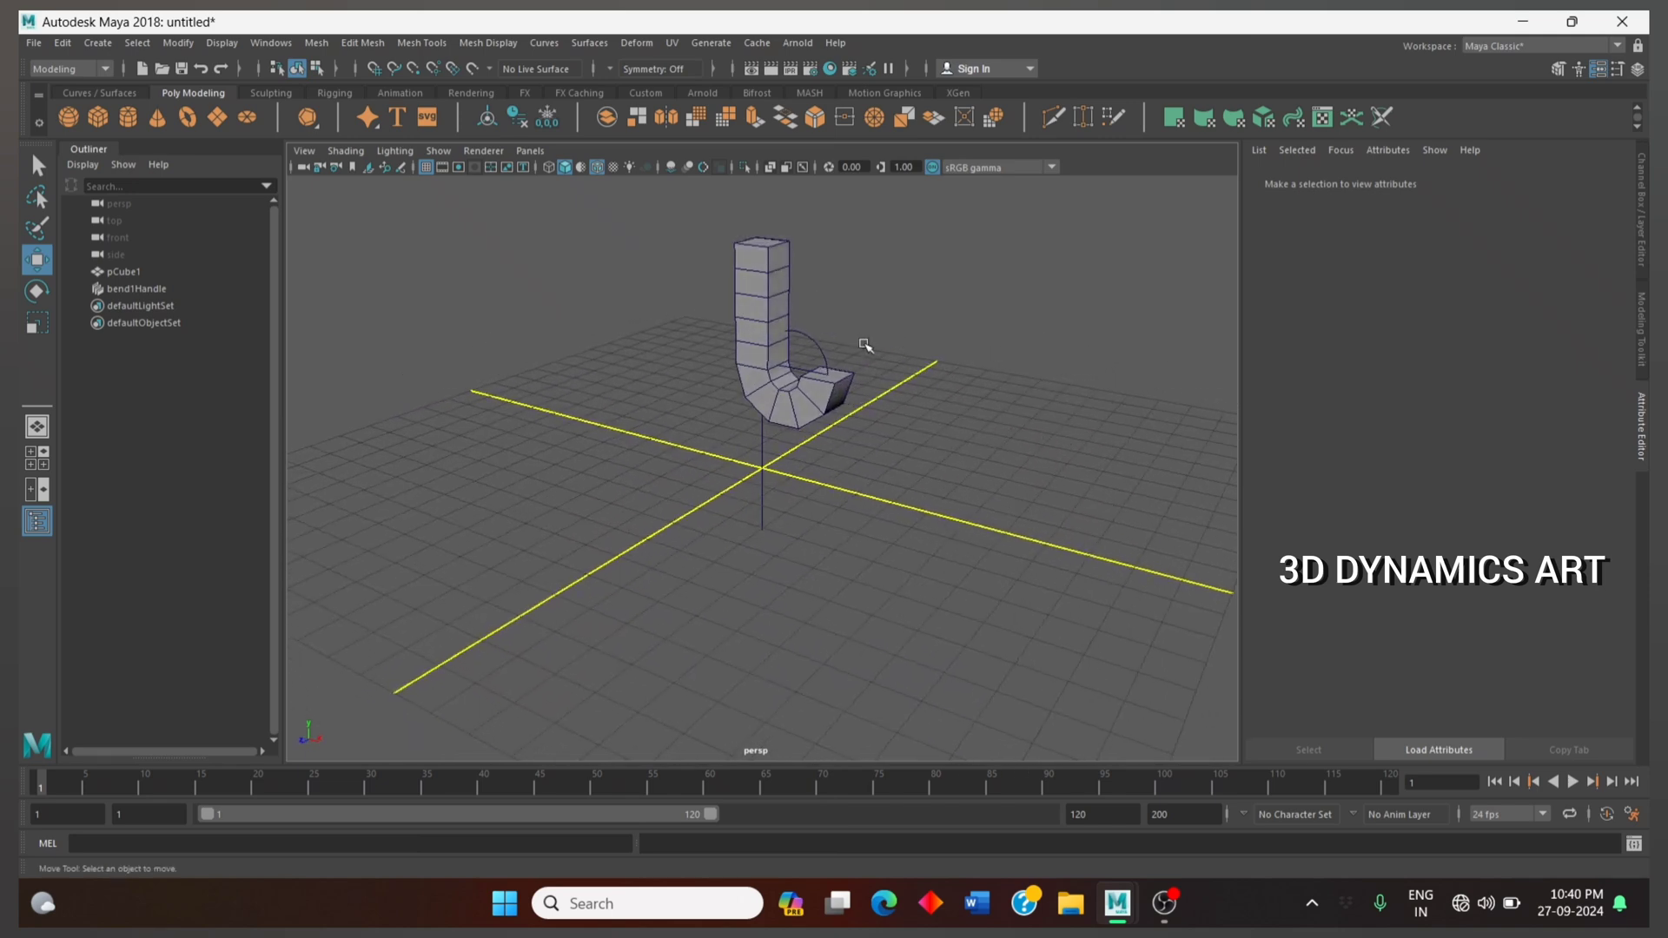
pyautogui.click(802, 337)
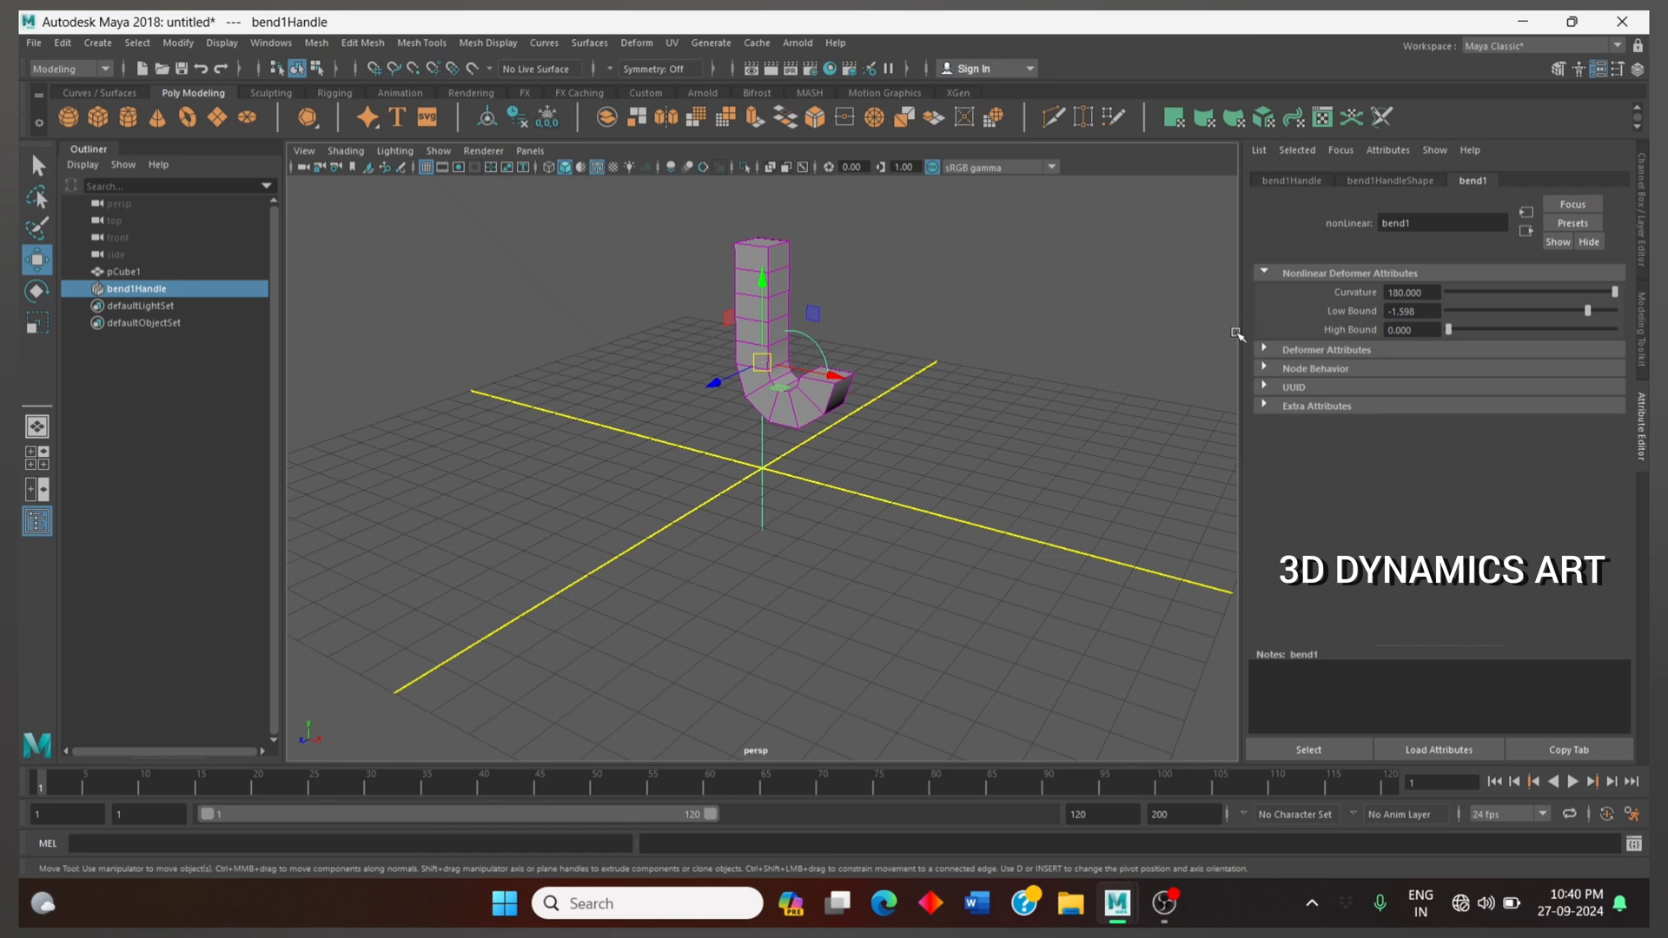
# Resize the Attribute Editor panel and switch the viewport to wireframe display
pyautogui.moveTo(1237, 337); pyautogui.dragTo(1101, 394)
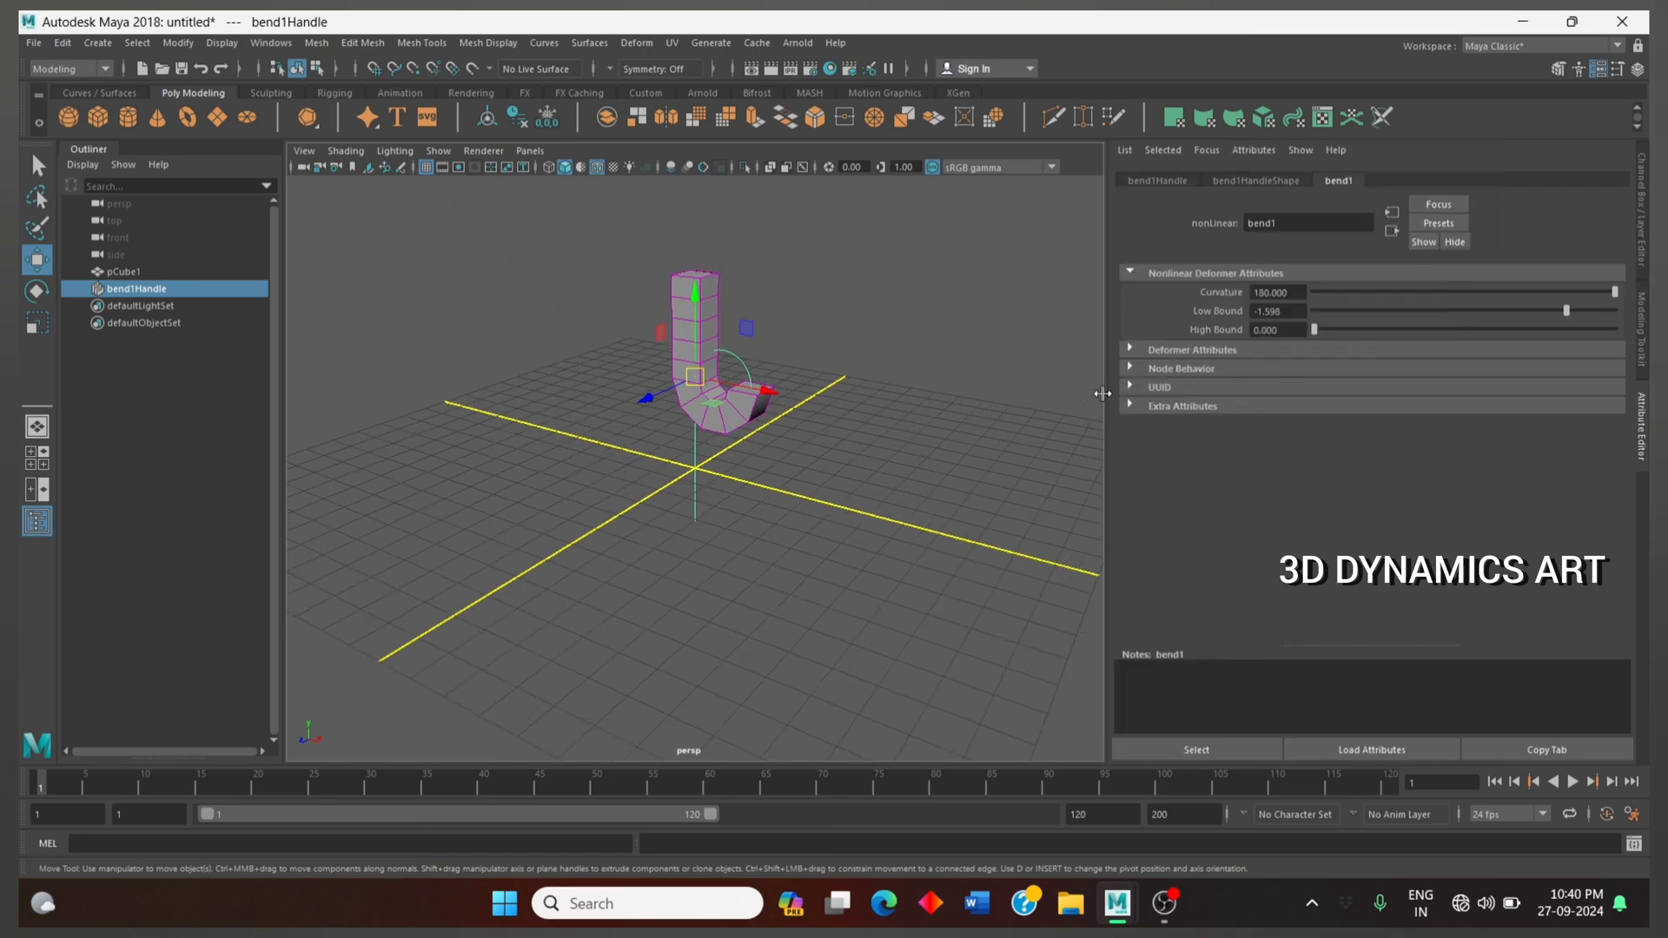
pyautogui.moveTo(1108, 445); pyautogui.dragTo(1310, 455)
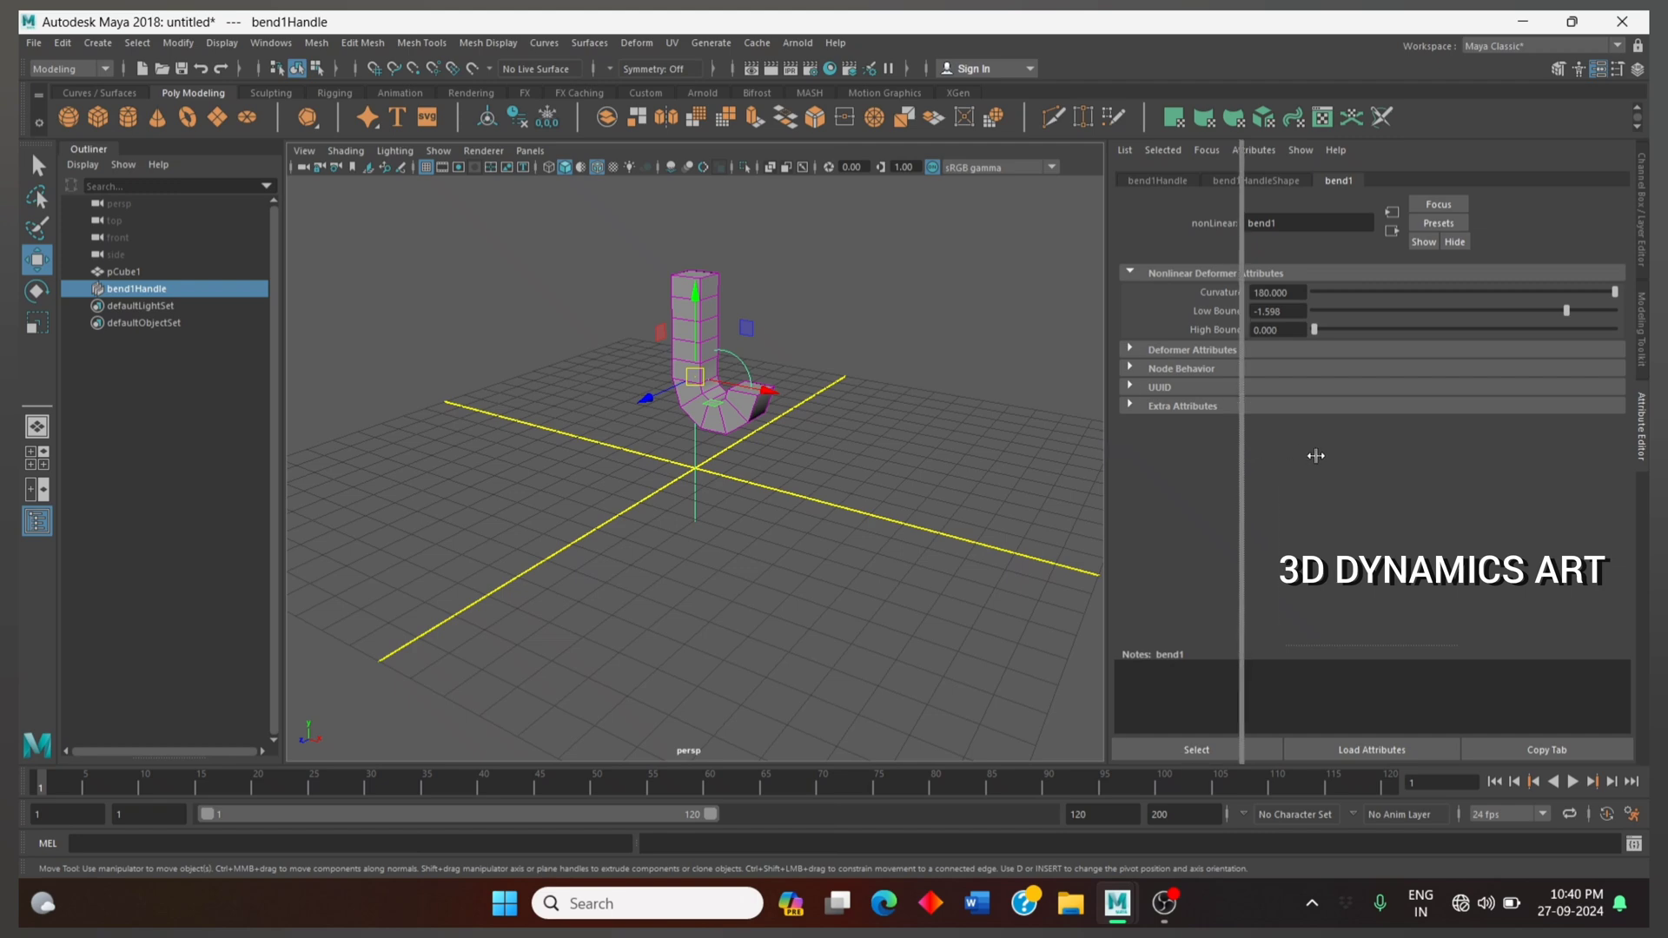
pyautogui.moveTo(930, 455)
pyautogui.keyDown('alt'); pyautogui.mouseDown()
pyautogui.moveTo(1008, 451)
pyautogui.moveTo(926, 472)
pyautogui.mouseUp(); pyautogui.keyUp('alt')
pyautogui.press('4')
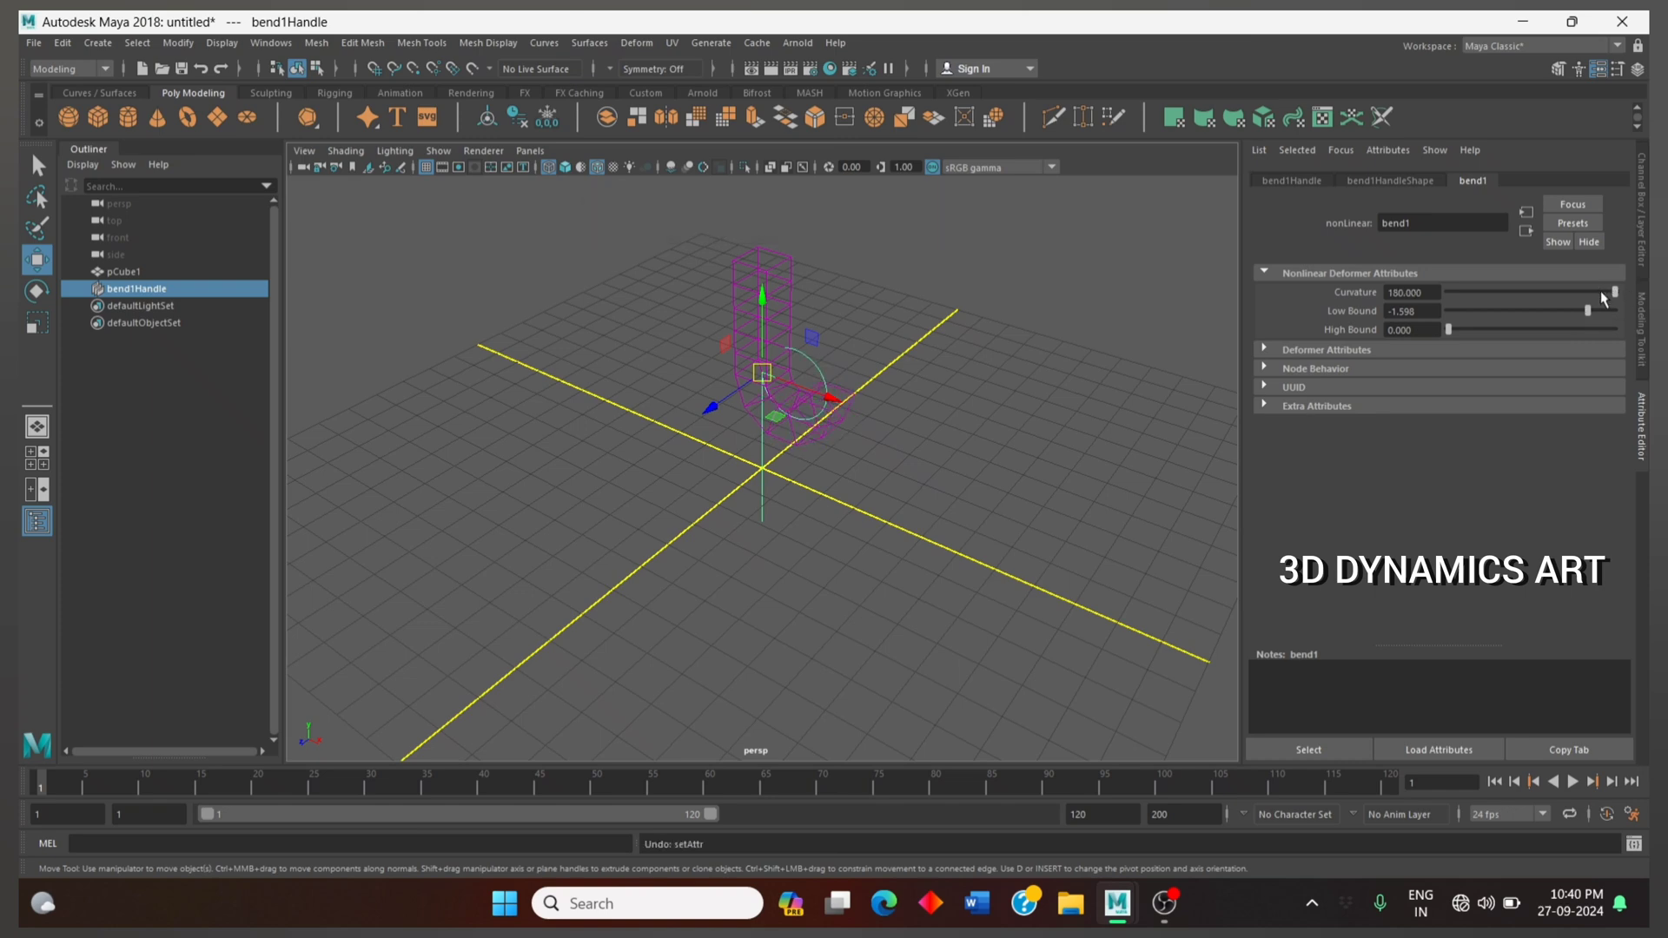
# Widen bend1's bounds to Low Bound -2.216 and High Bound 1.592
pyautogui.hotkey('ctrl', 'z')
pyautogui.hotkey('ctrl', 'z')
pyautogui.moveTo(1583, 315)
pyautogui.mouseDown()
pyautogui.moveTo(1524, 310)
pyautogui.moveTo(1613, 334)
pyautogui.moveTo(1579, 341)
pyautogui.mouseUp()
pyautogui.moveTo(1448, 329)
pyautogui.mouseDown()
pyautogui.moveTo(1480, 340)
pyautogui.moveTo(1539, 300)
pyautogui.moveTo(1638, 297)
pyautogui.mouseUp()
pyautogui.press('5')
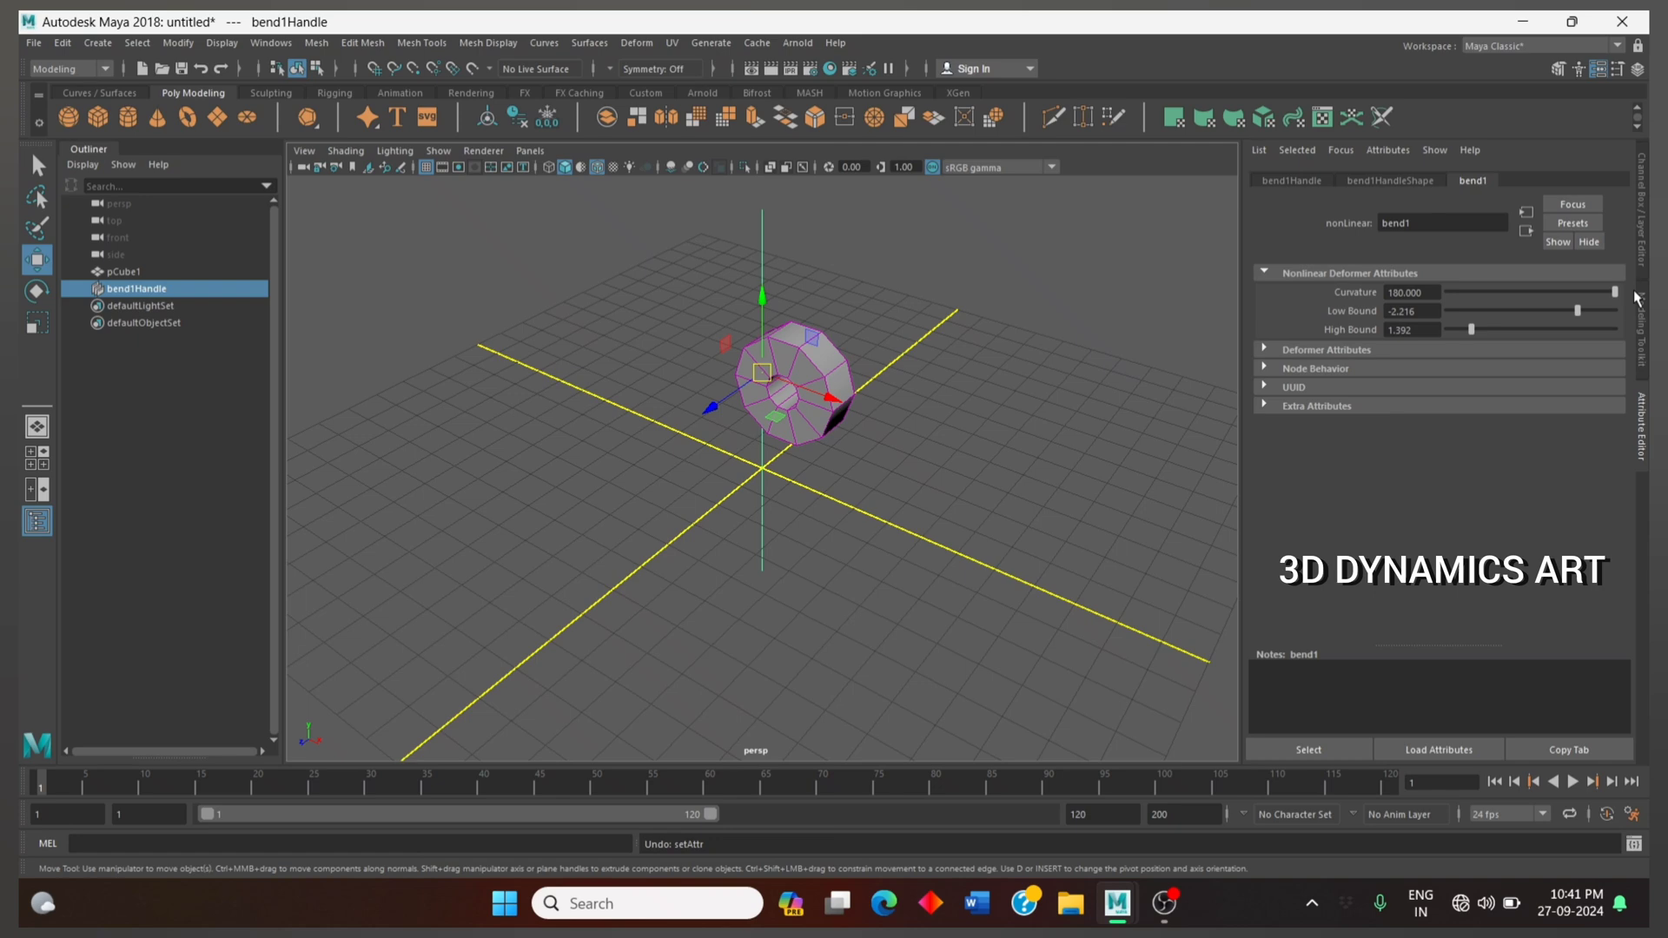
pyautogui.moveTo(904, 457)
pyautogui.keyDown('alt'); pyautogui.mouseDown()
pyautogui.moveTo(968, 428)
pyautogui.moveTo(897, 438)
pyautogui.mouseUp(); pyautogui.keyUp('alt')
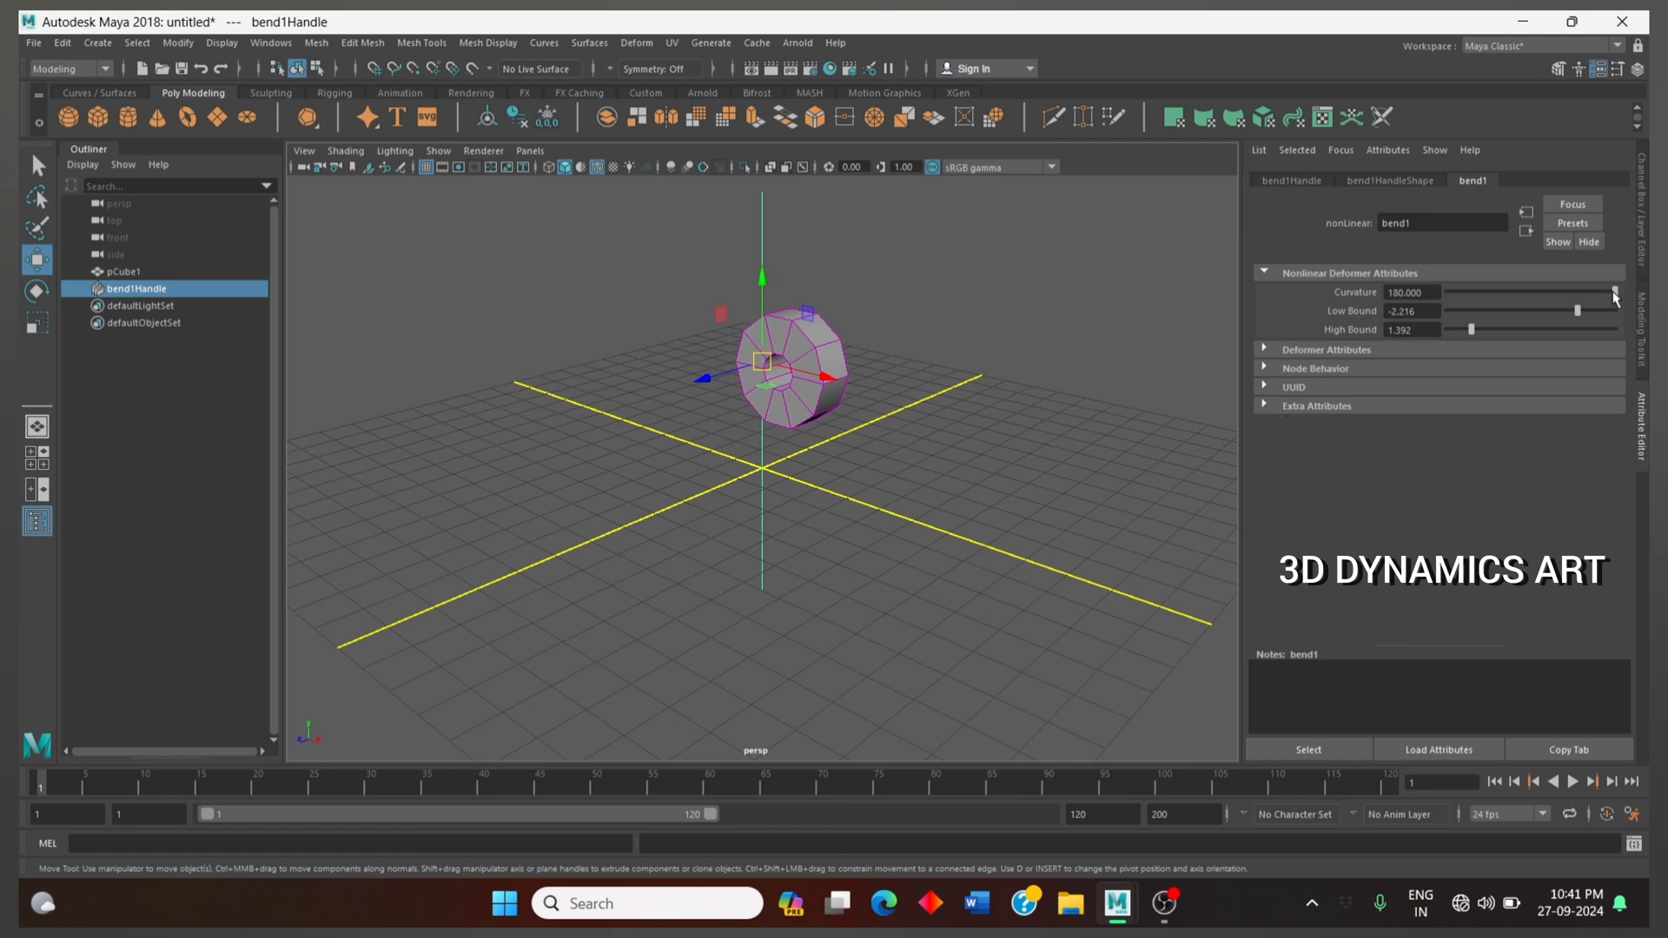
# Set bend1 Curvature to 0 and duplicate column pCube1 as pCube2
pyautogui.moveTo(1614, 293)
pyautogui.mouseDown()
pyautogui.moveTo(1510, 301)
pyautogui.moveTo(1524, 304)
pyautogui.mouseUp()
pyautogui.hotkey('ctrl', 'z')
pyautogui.hotkey('ctrl', 'z')
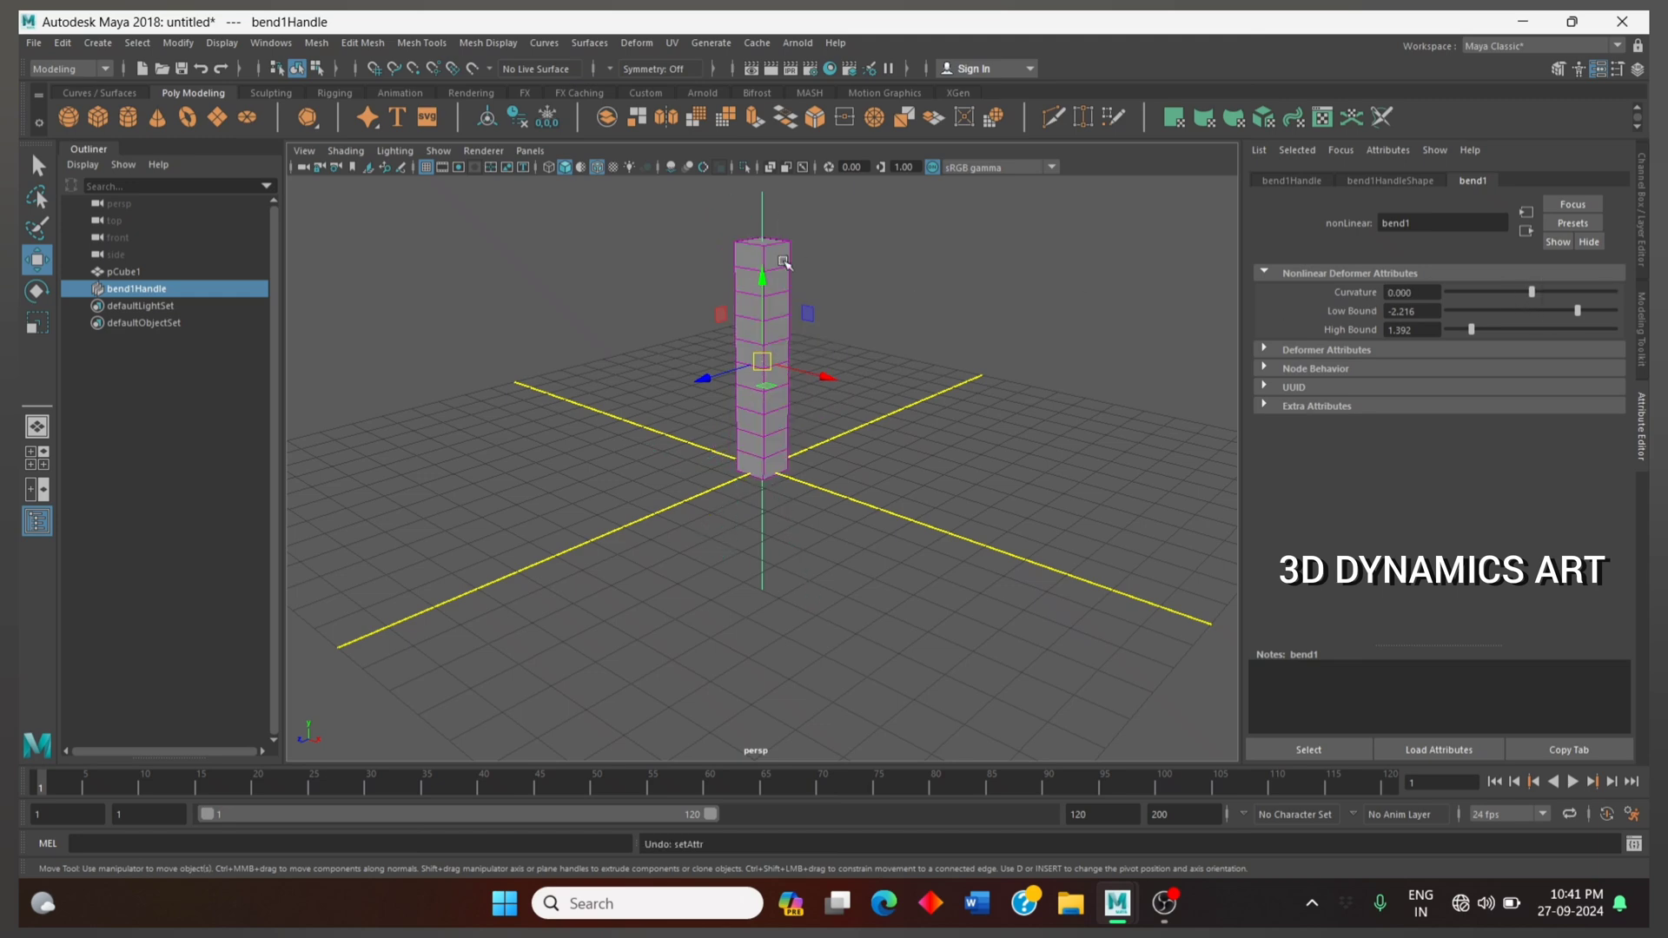
pyautogui.click(784, 261)
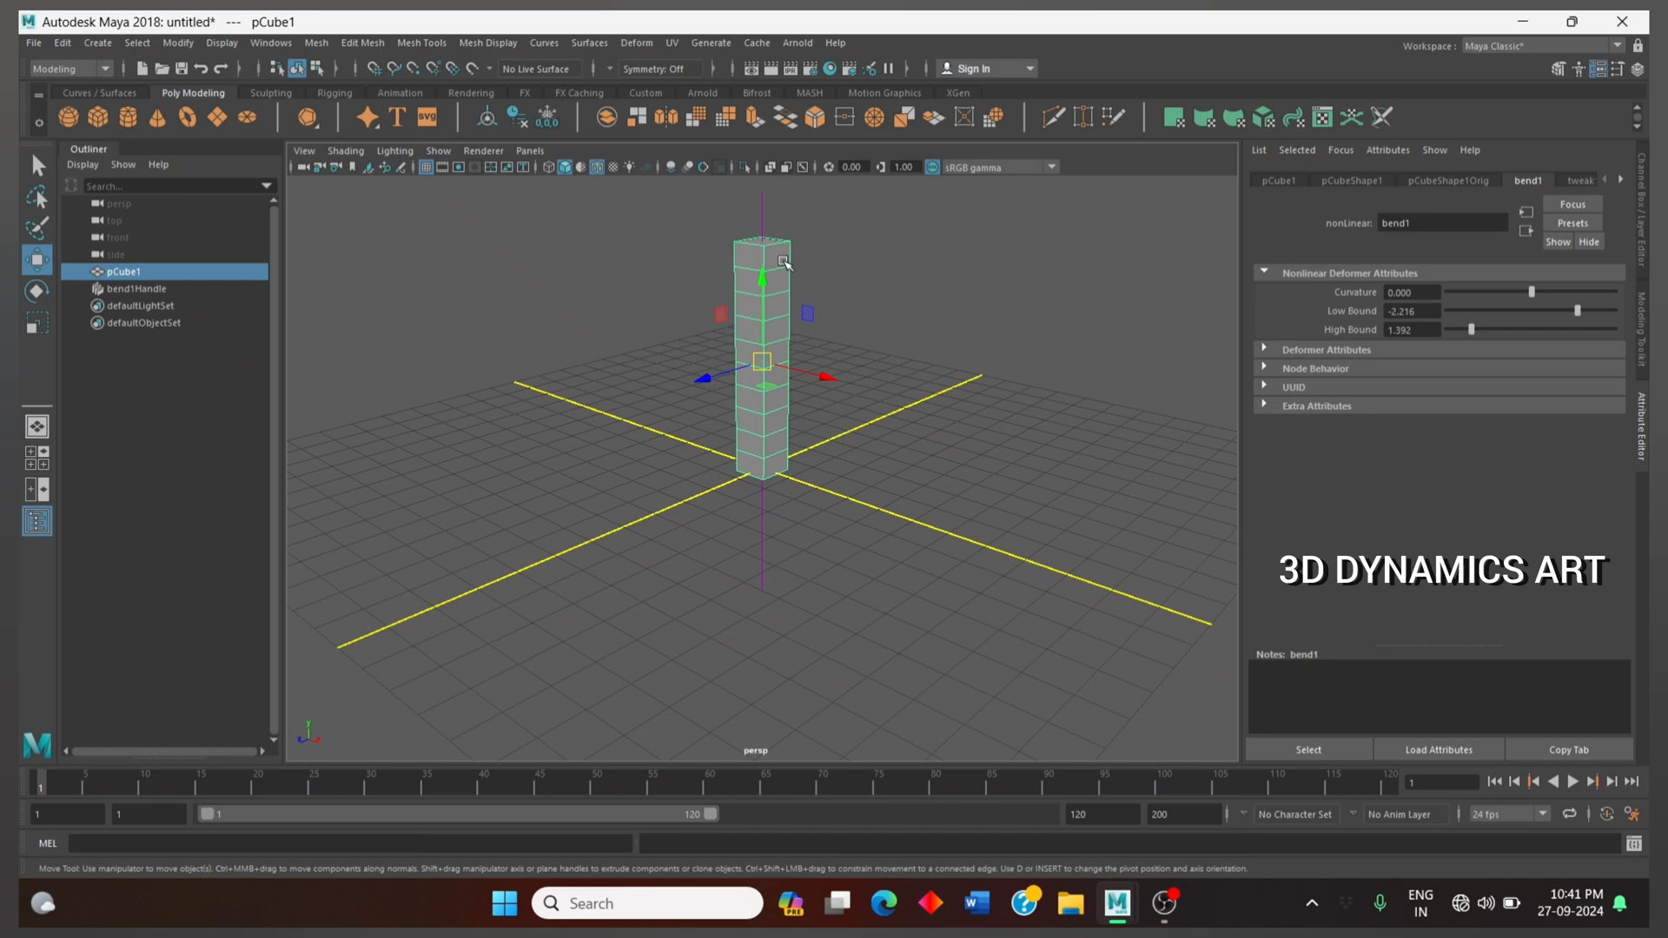
pyautogui.hotkey('ctrl', 'd')
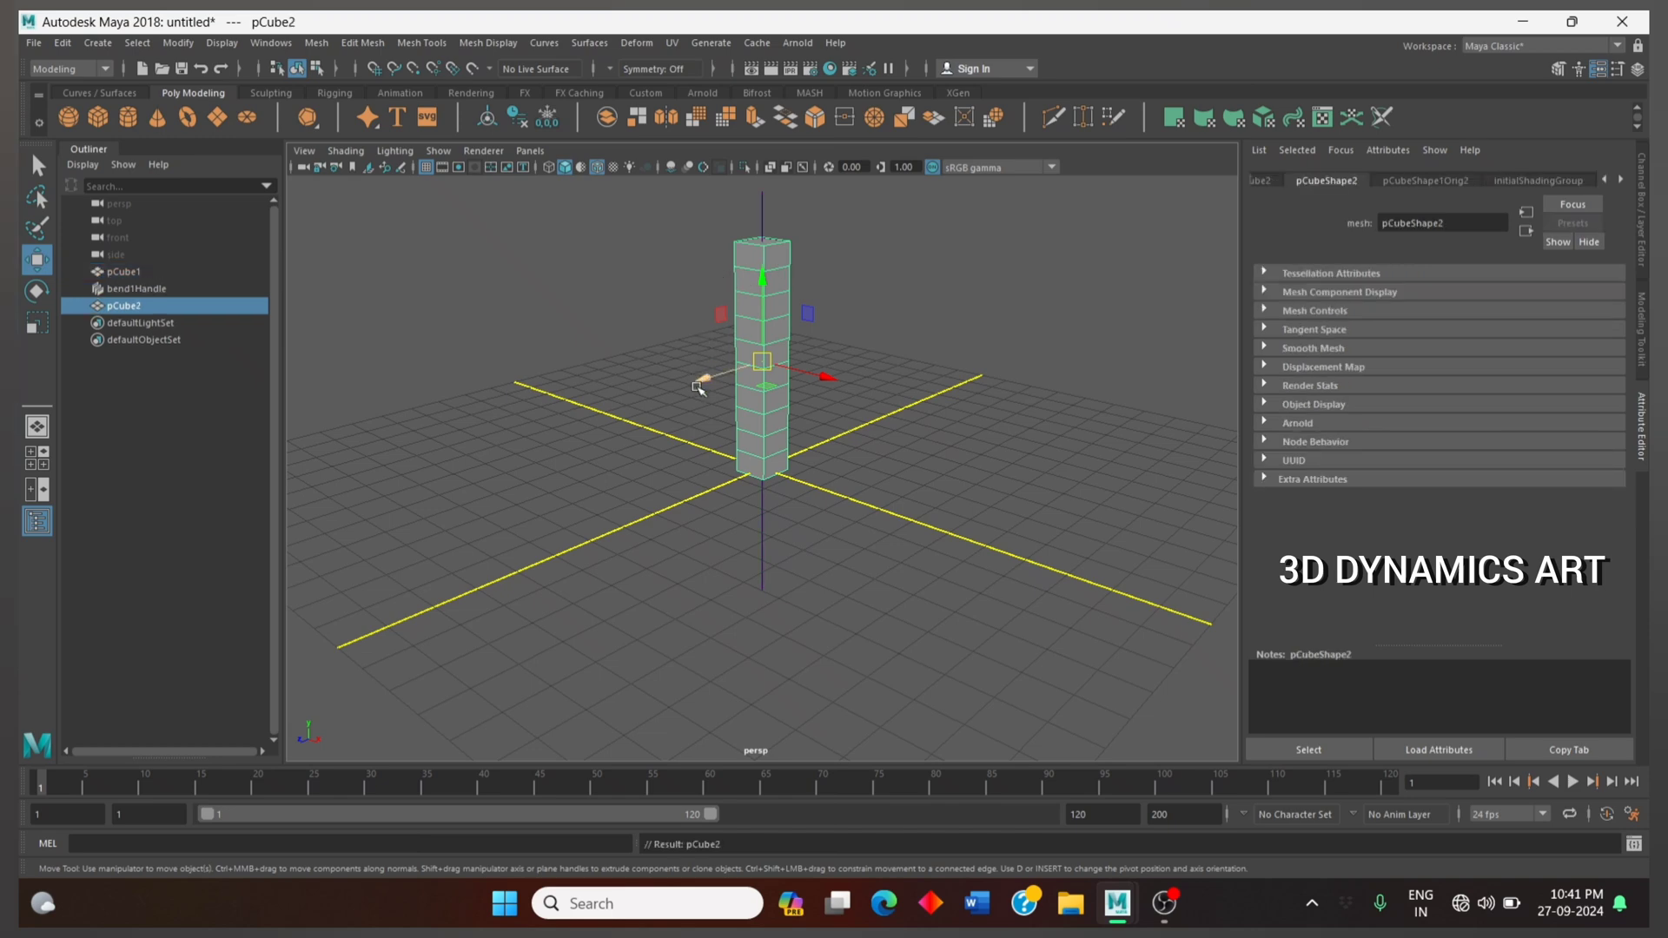
# Move the duplicate pCube2 to the front-left beside the original column
pyautogui.moveTo(697, 388); pyautogui.dragTo(466, 495)
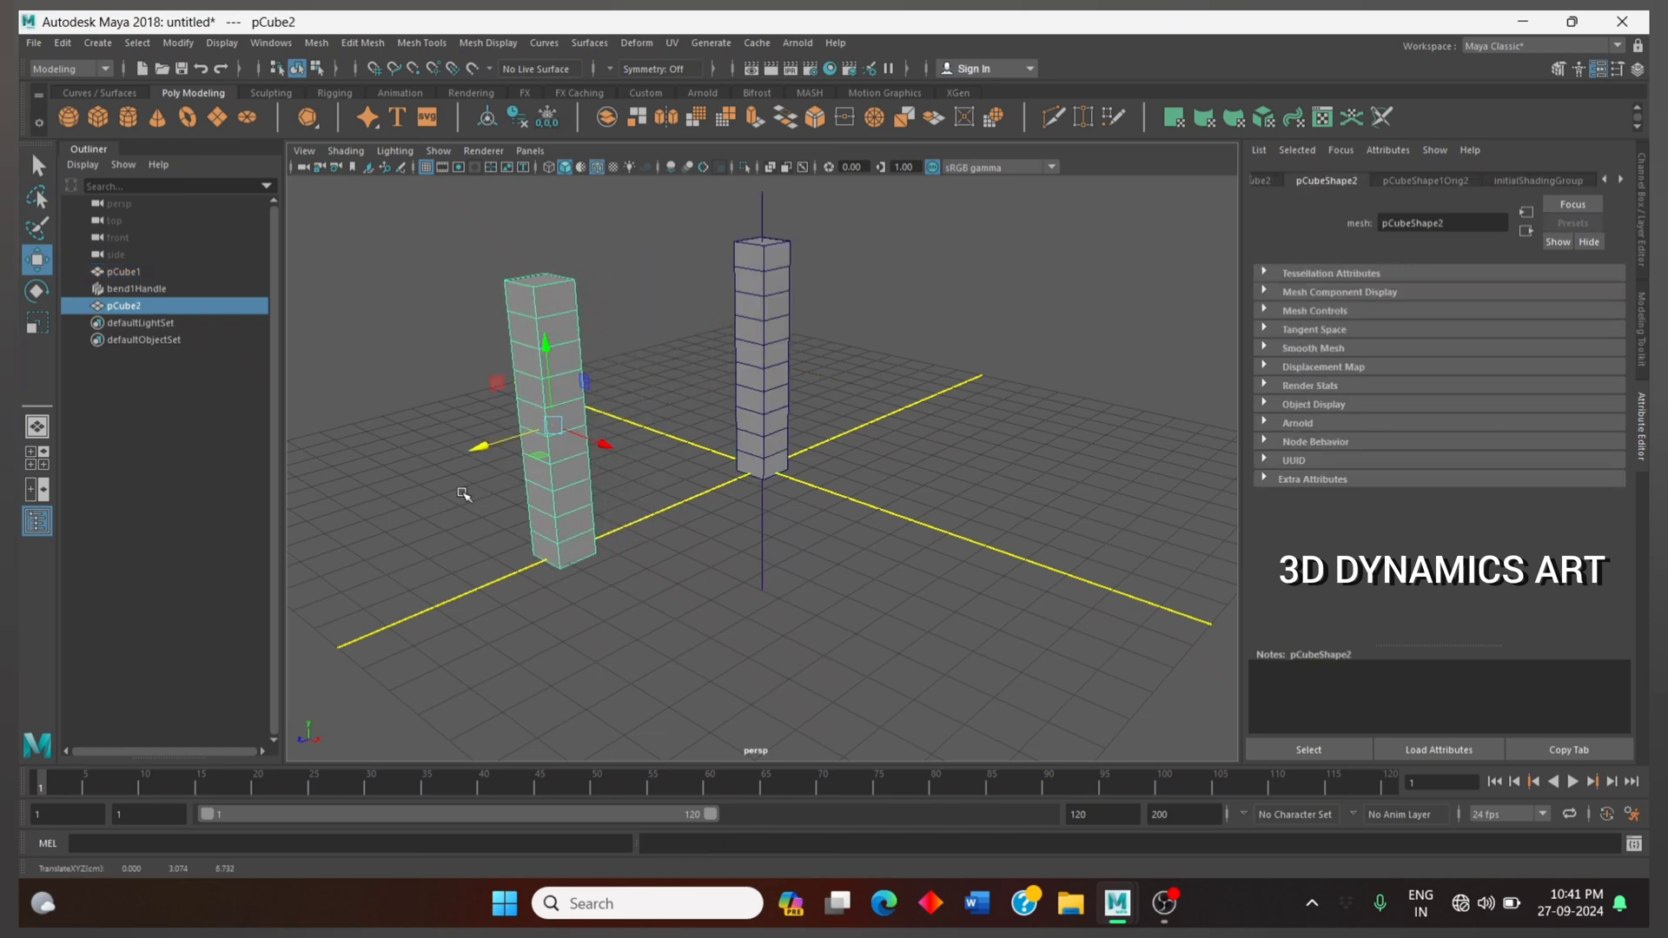
pyautogui.click(760, 497)
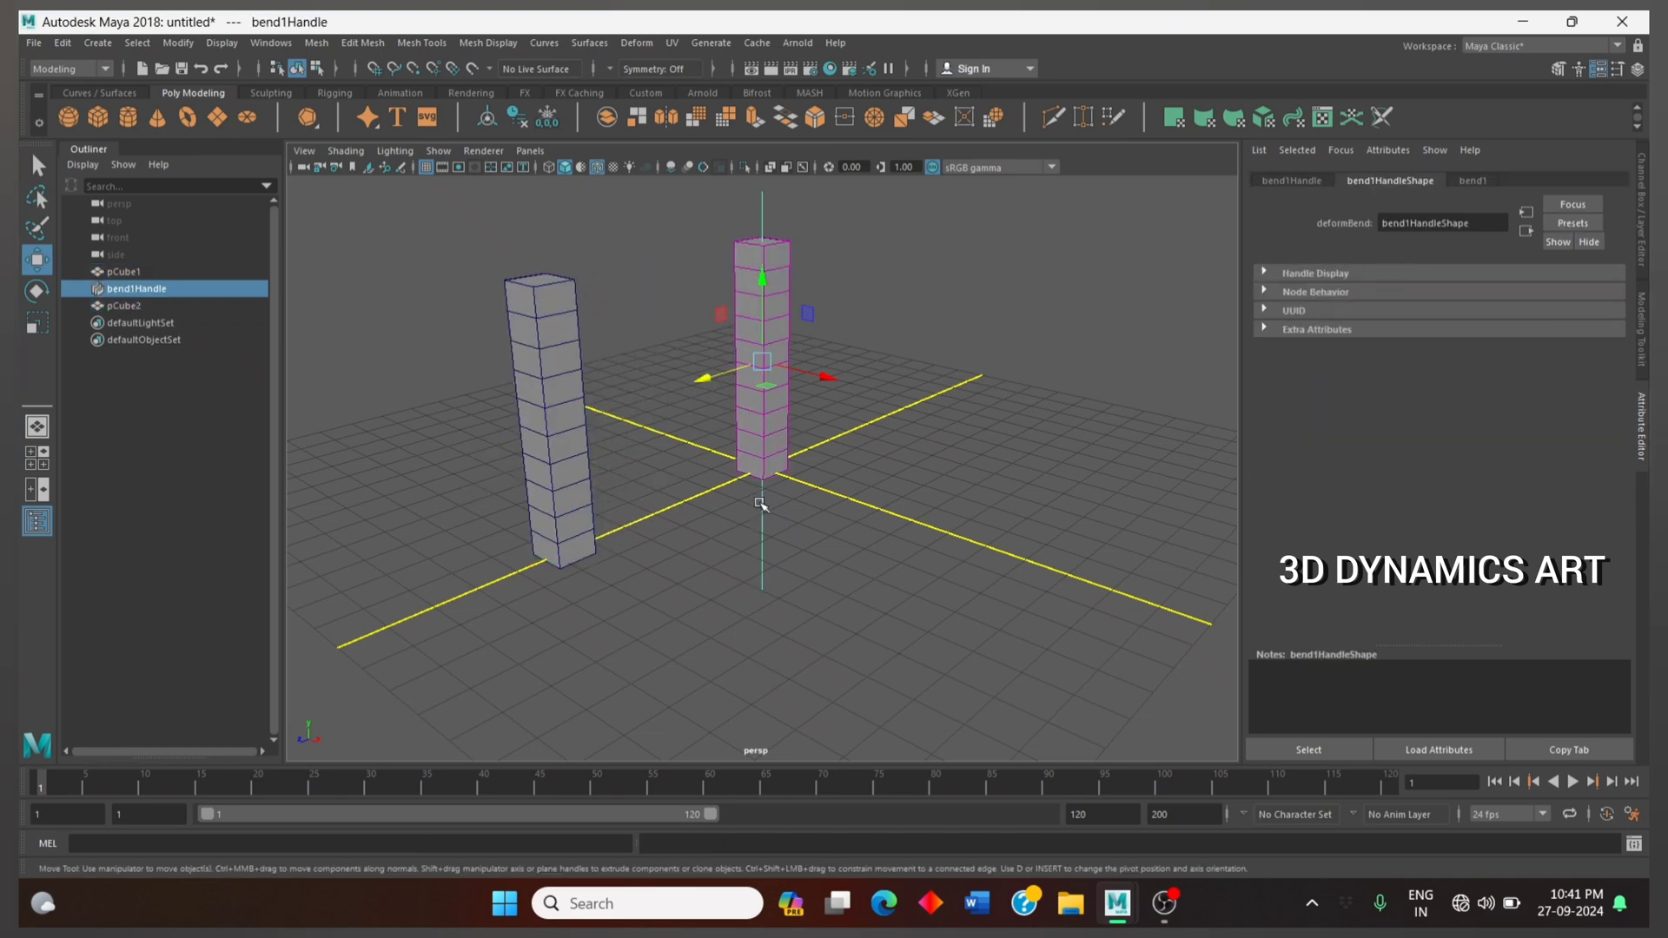
pyautogui.click(560, 467)
# Add a second Bend deformer, bend2, to pCube2
pyautogui.click(674, 41)
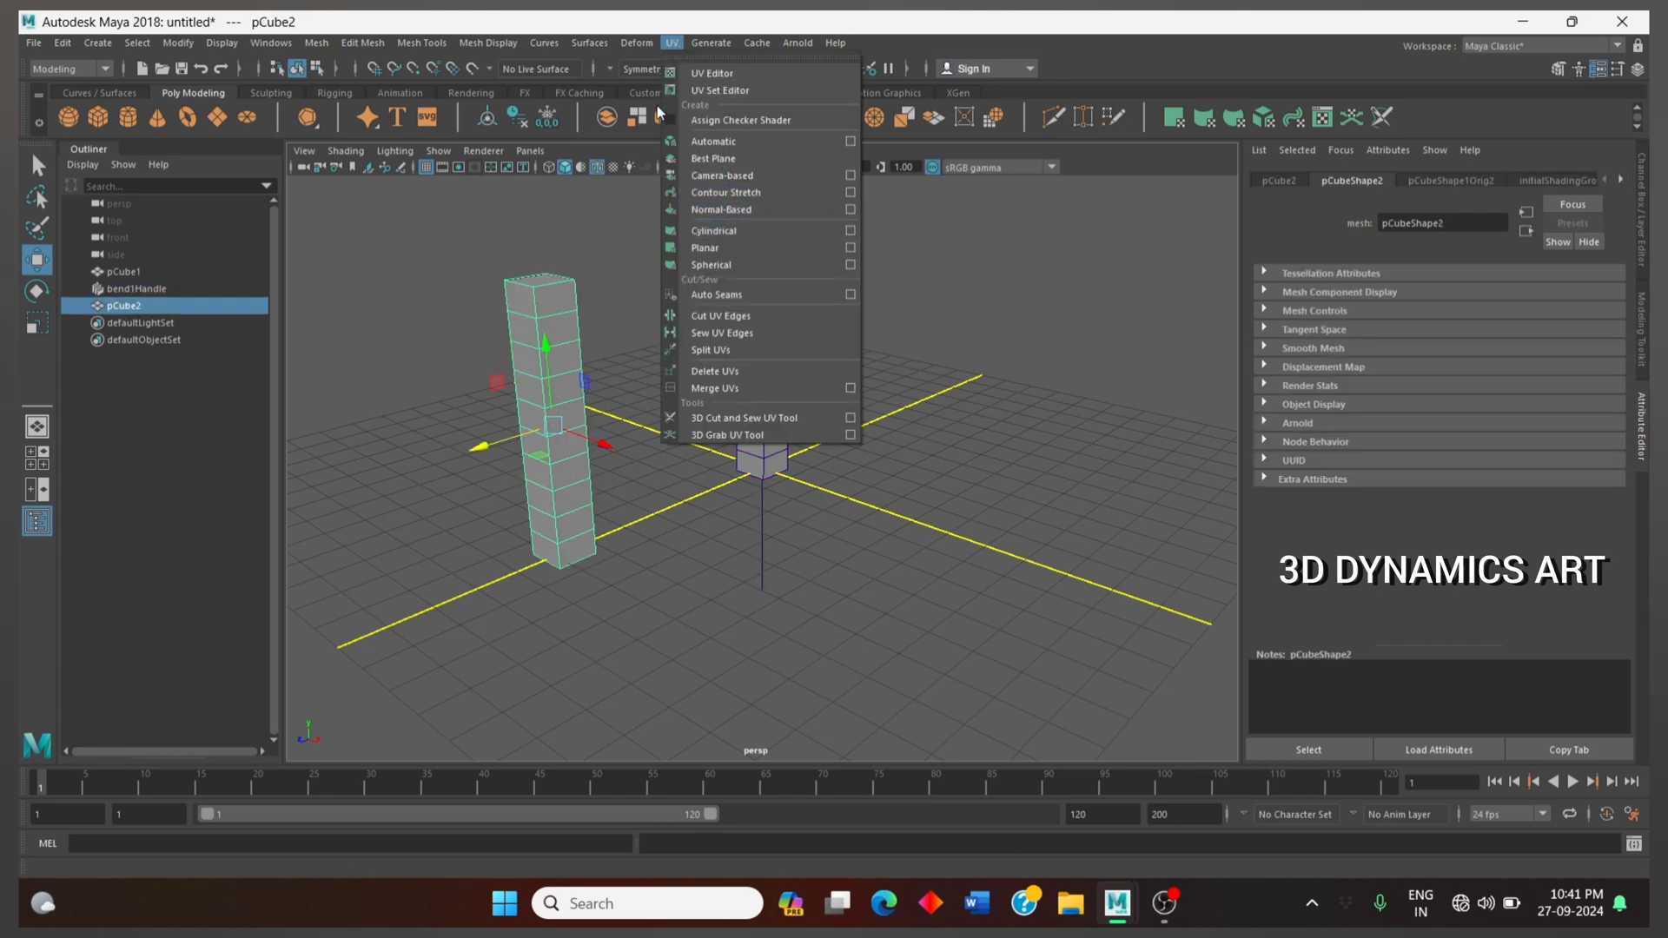
pyautogui.click(634, 67)
pyautogui.click(630, 47)
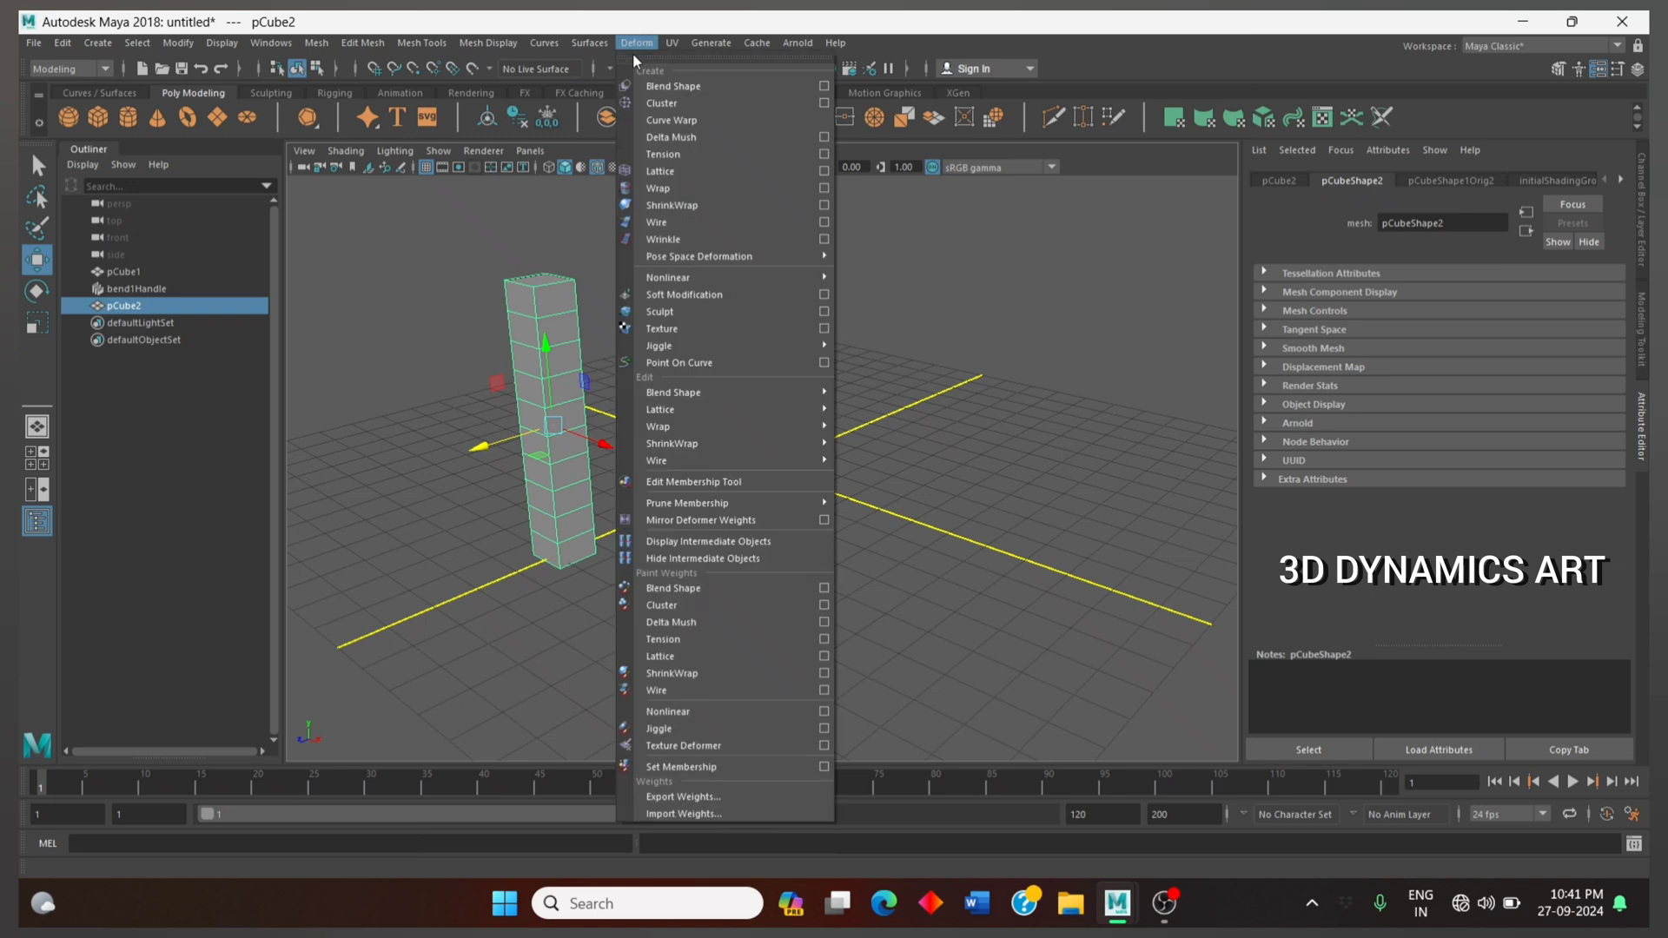
pyautogui.moveTo(669, 278)
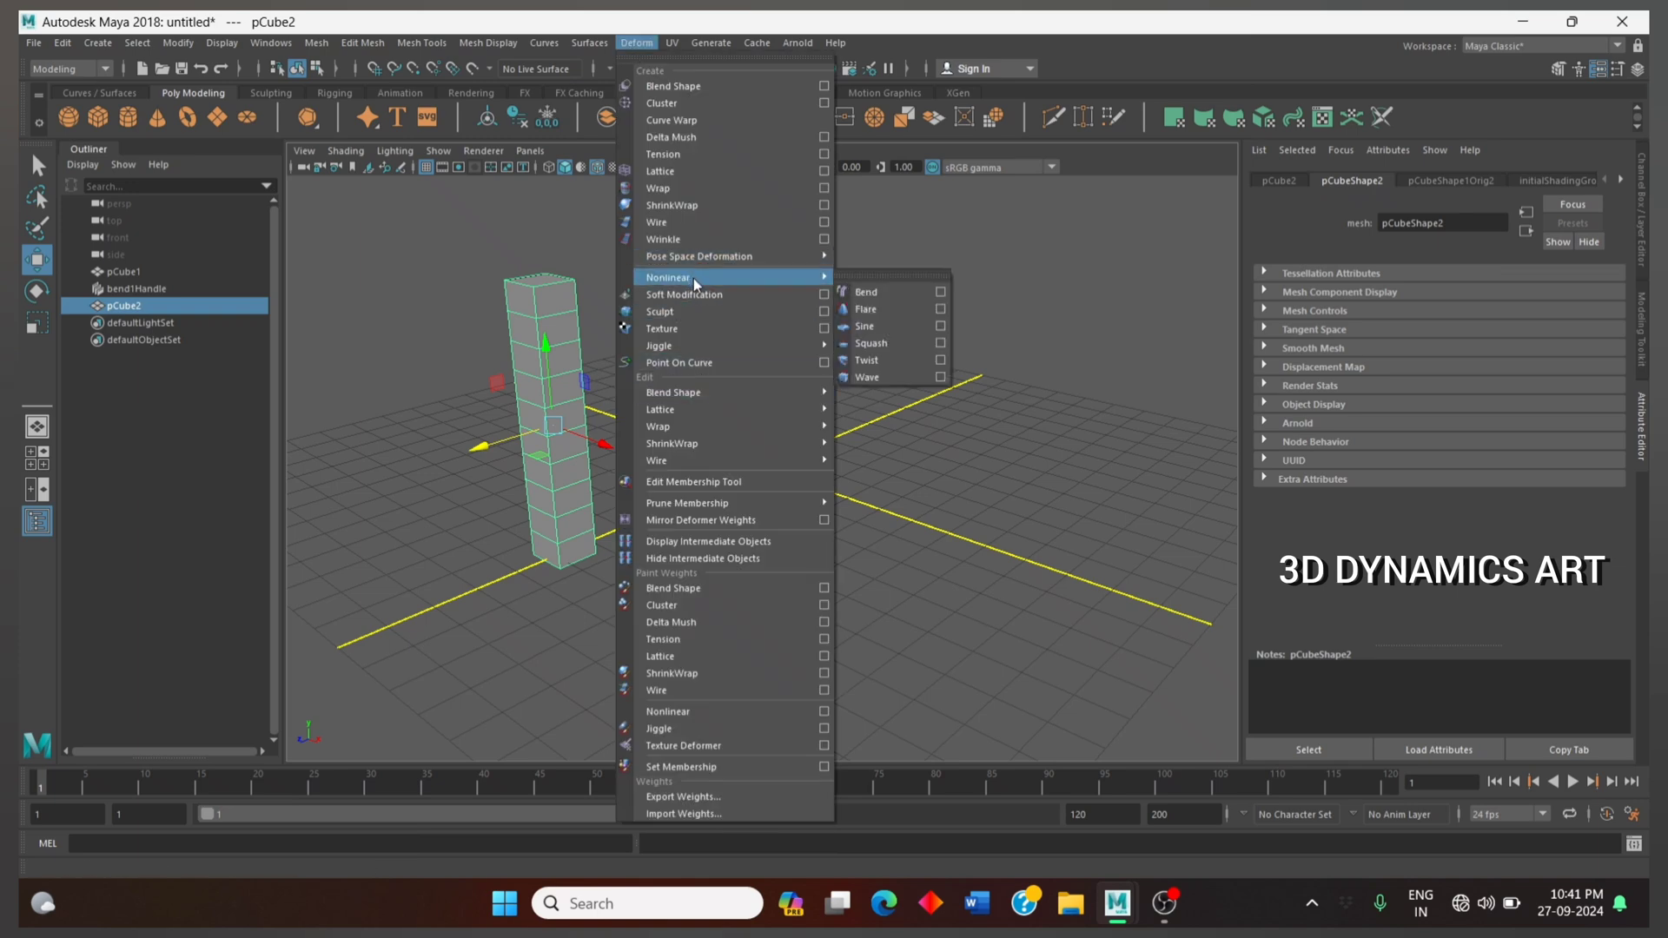
pyautogui.click(849, 293)
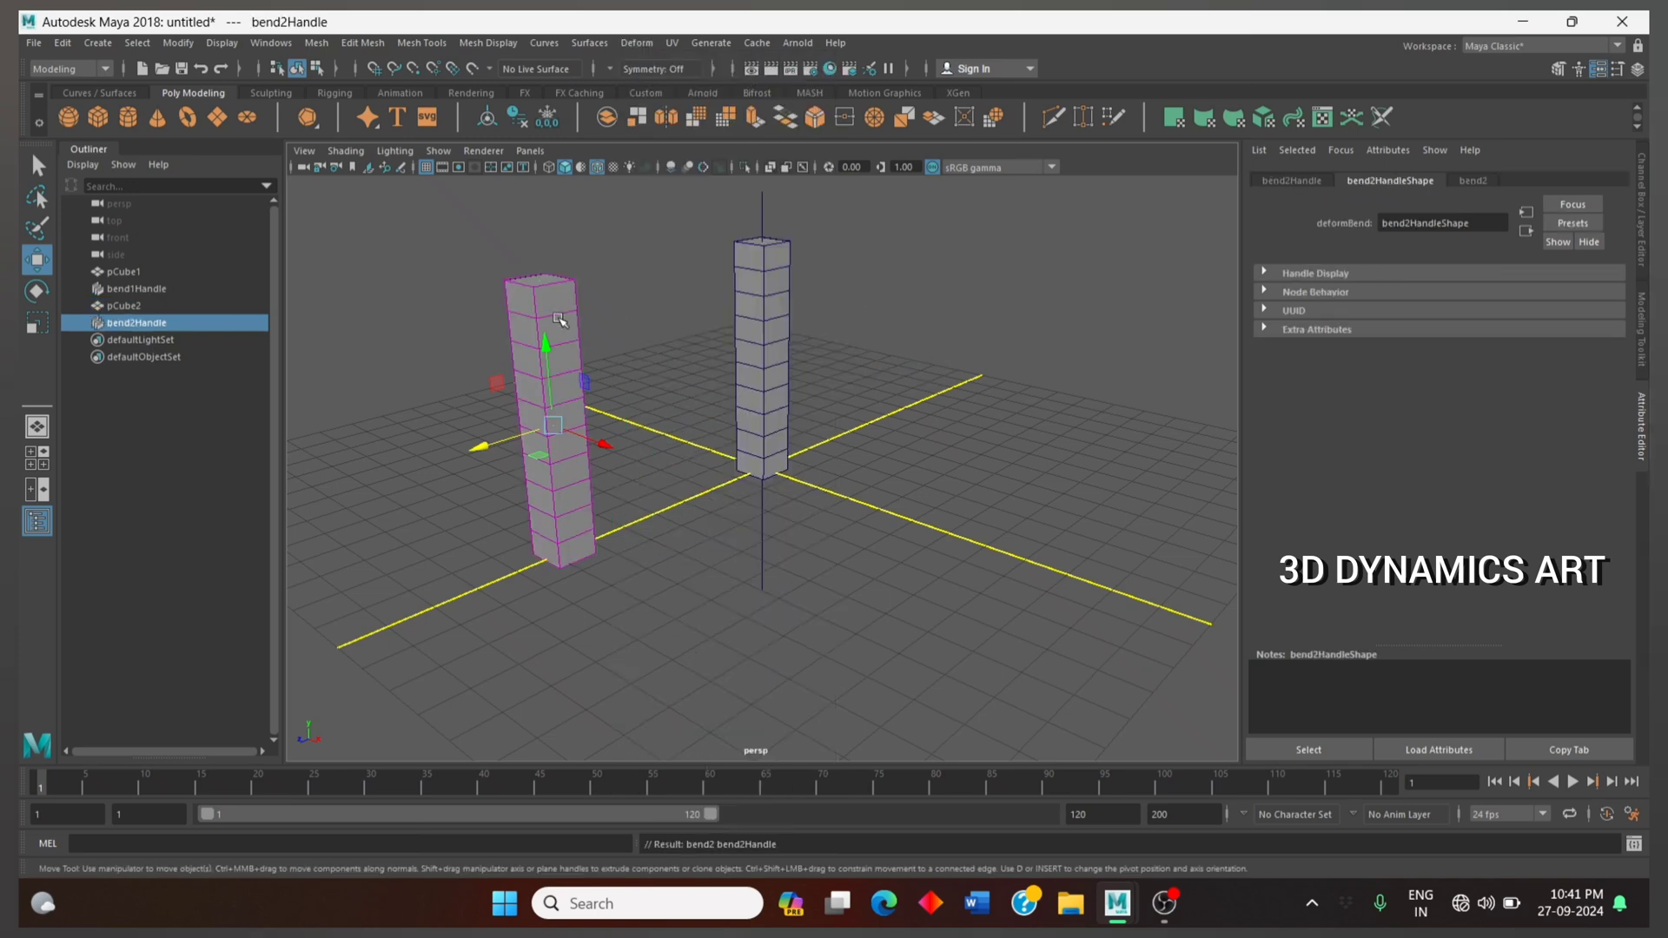
# Raise bend2's Curvature to 122.474 so pCube2 curls into a C
pyautogui.press('4')
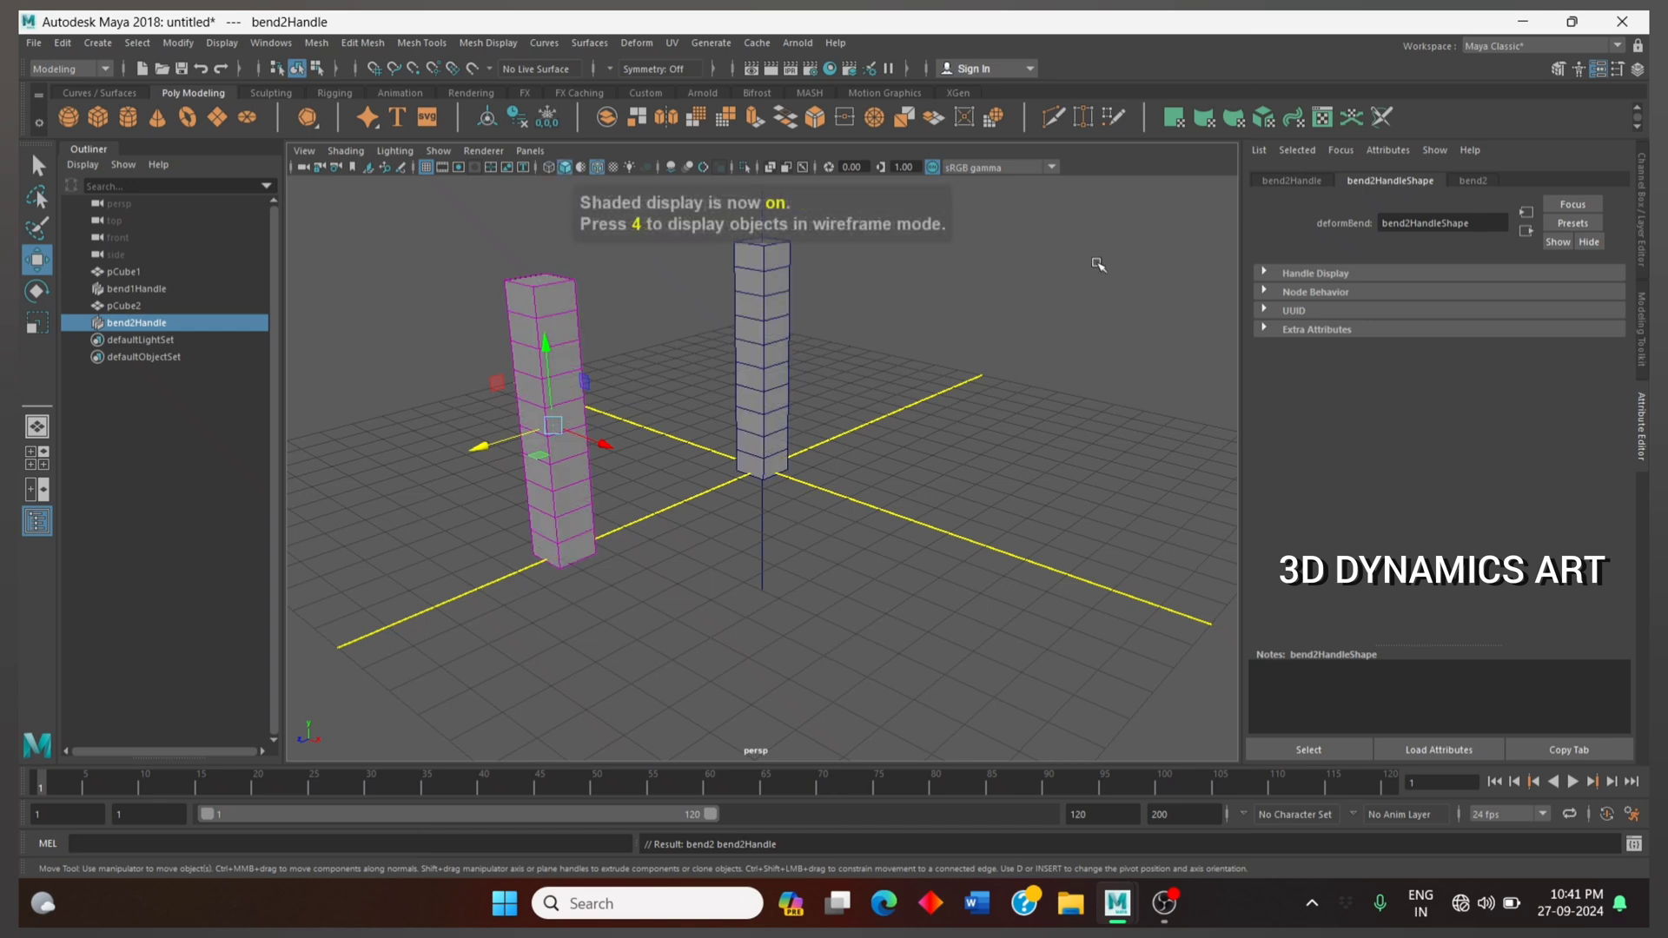
pyautogui.click(1482, 182)
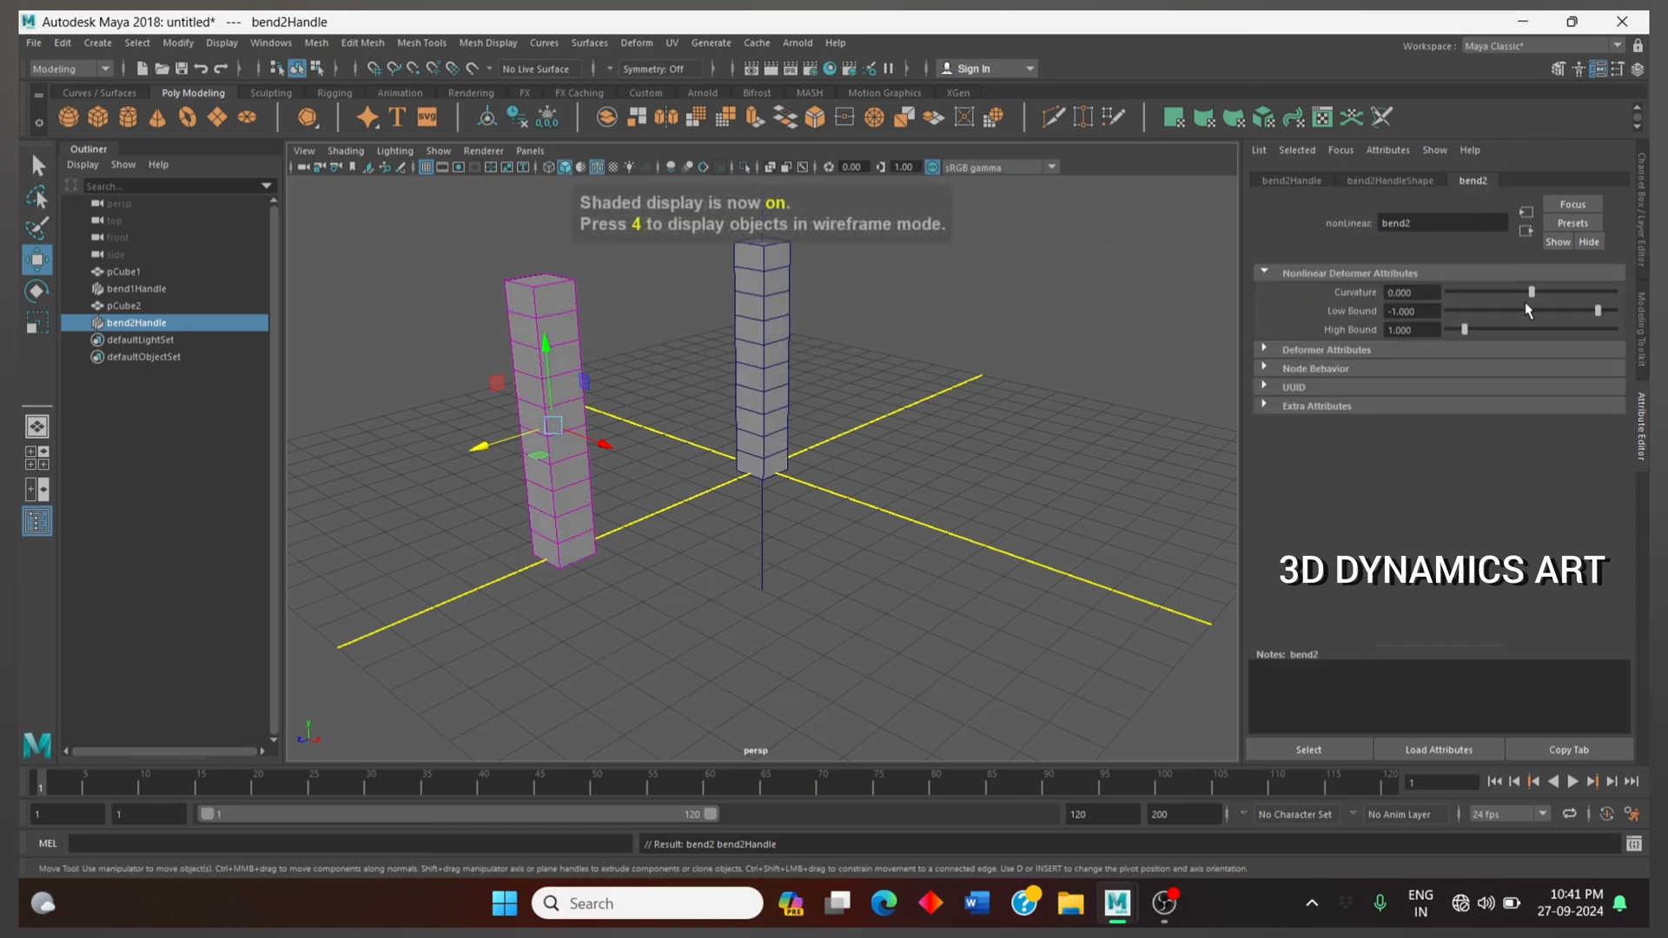
pyautogui.moveTo(1532, 292); pyautogui.dragTo(1566, 301)
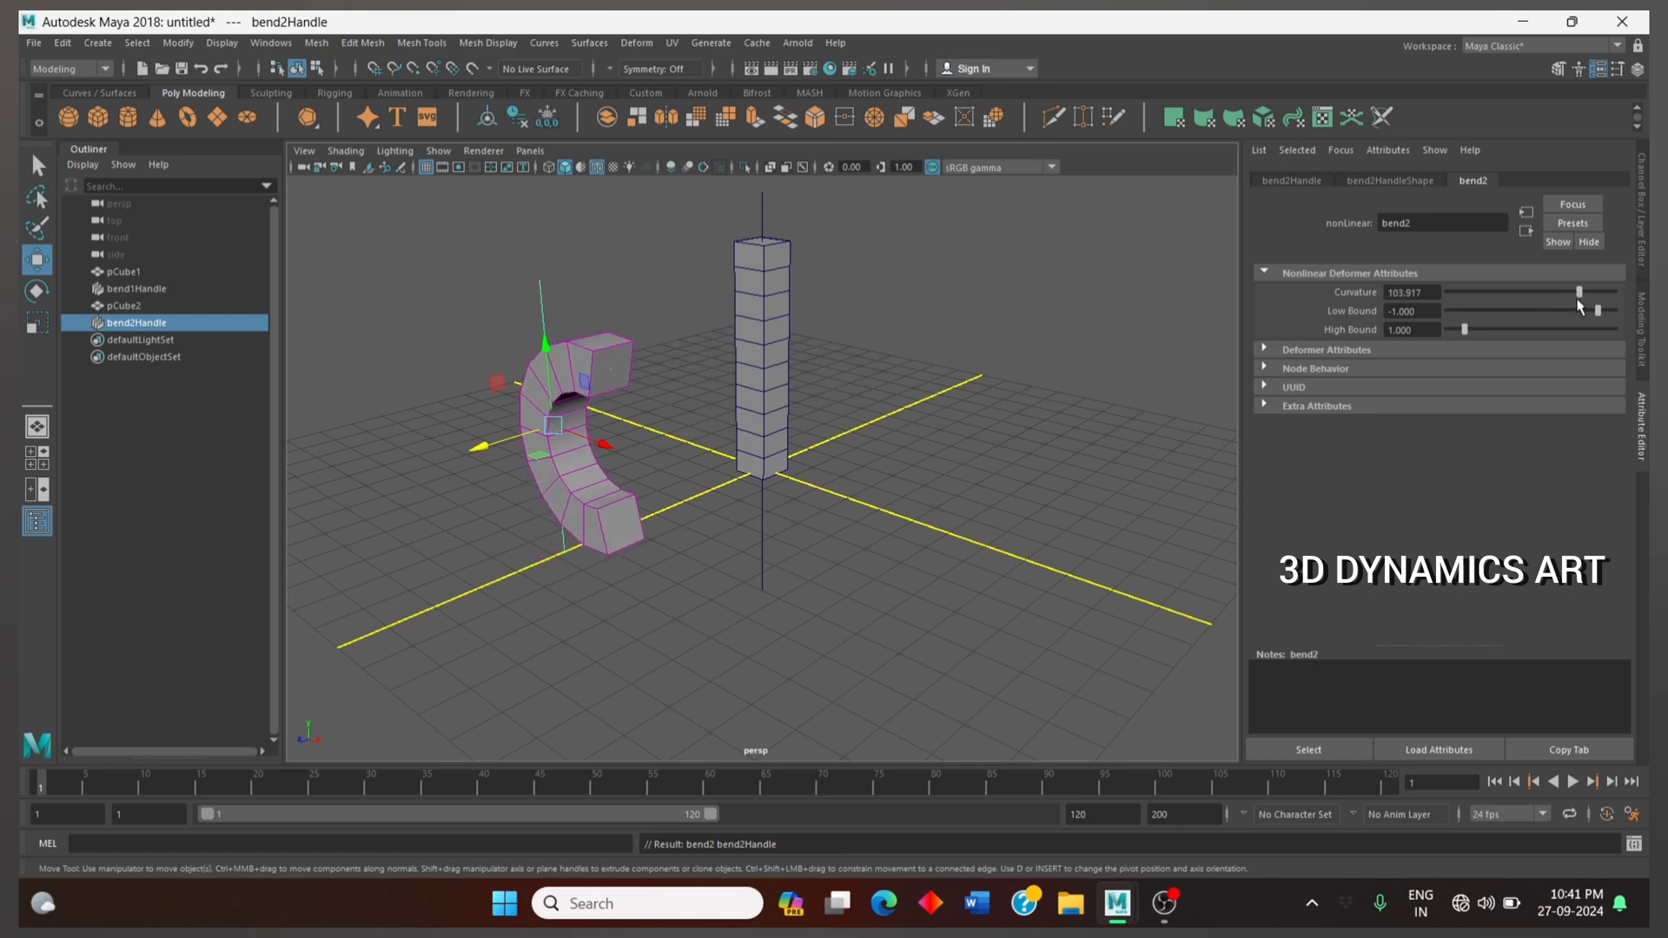
pyautogui.moveTo(1566, 302); pyautogui.dragTo(1593, 304)
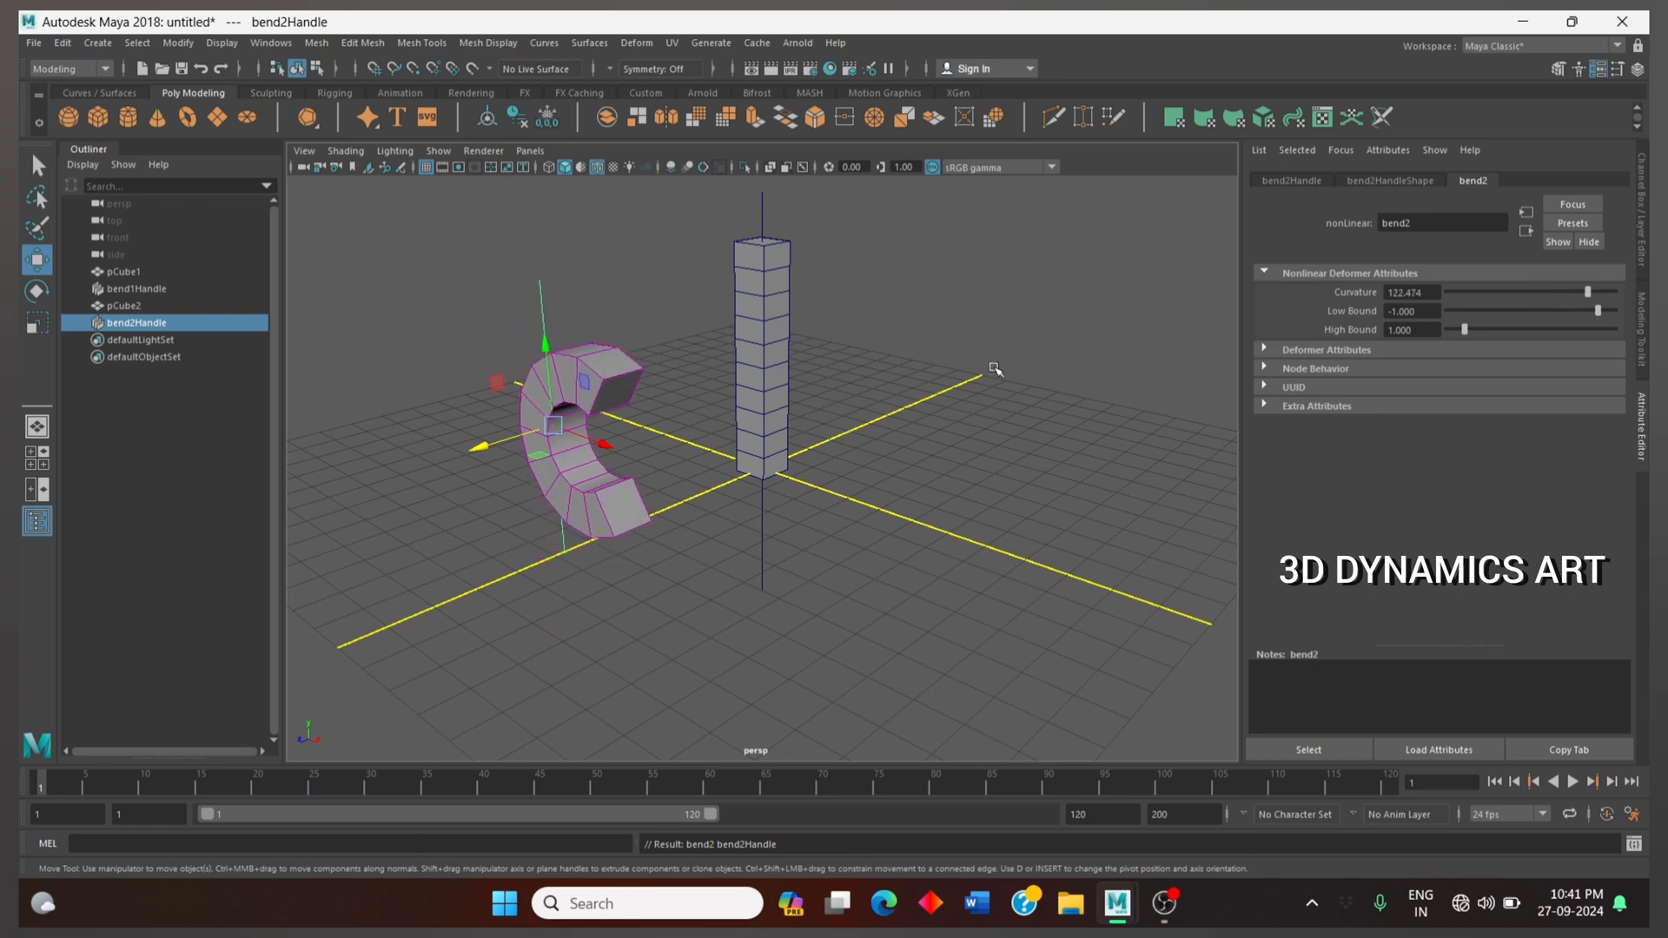
pyautogui.keyDown('alt'); pyautogui.moveTo(897, 375); pyautogui.dragTo(912, 361); pyautogui.keyUp('alt')
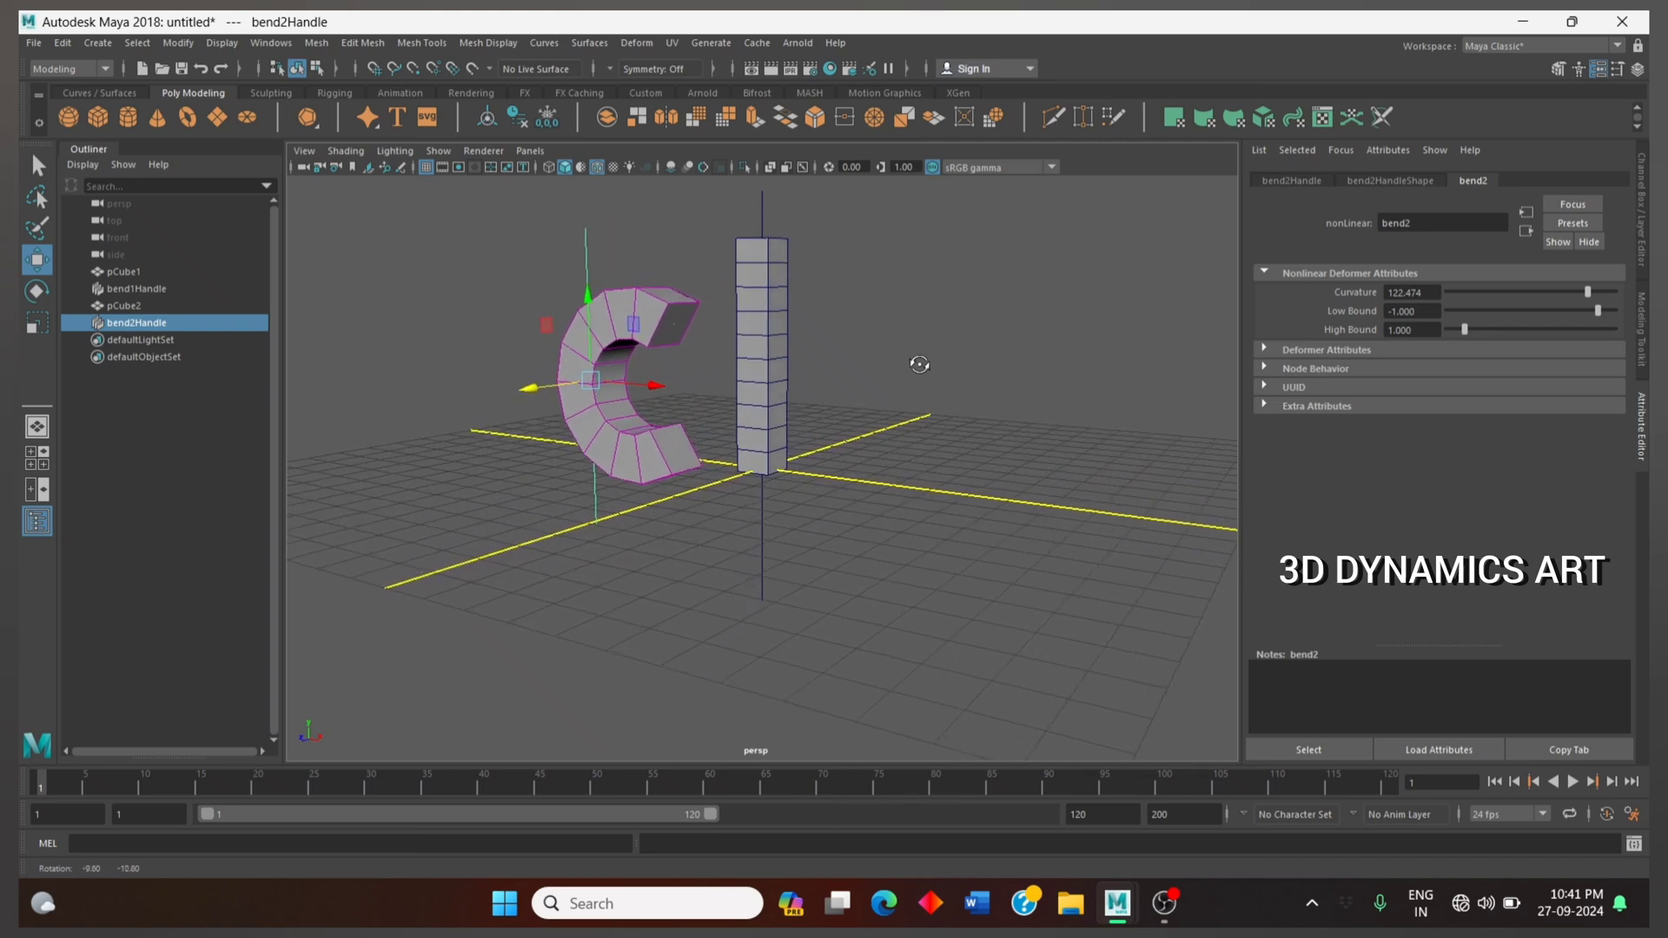
# Finalize pCube1's r-like hook (Curvature 180, High Bound 1.392) and duplicate it as pCube3
pyautogui.click(755, 356)
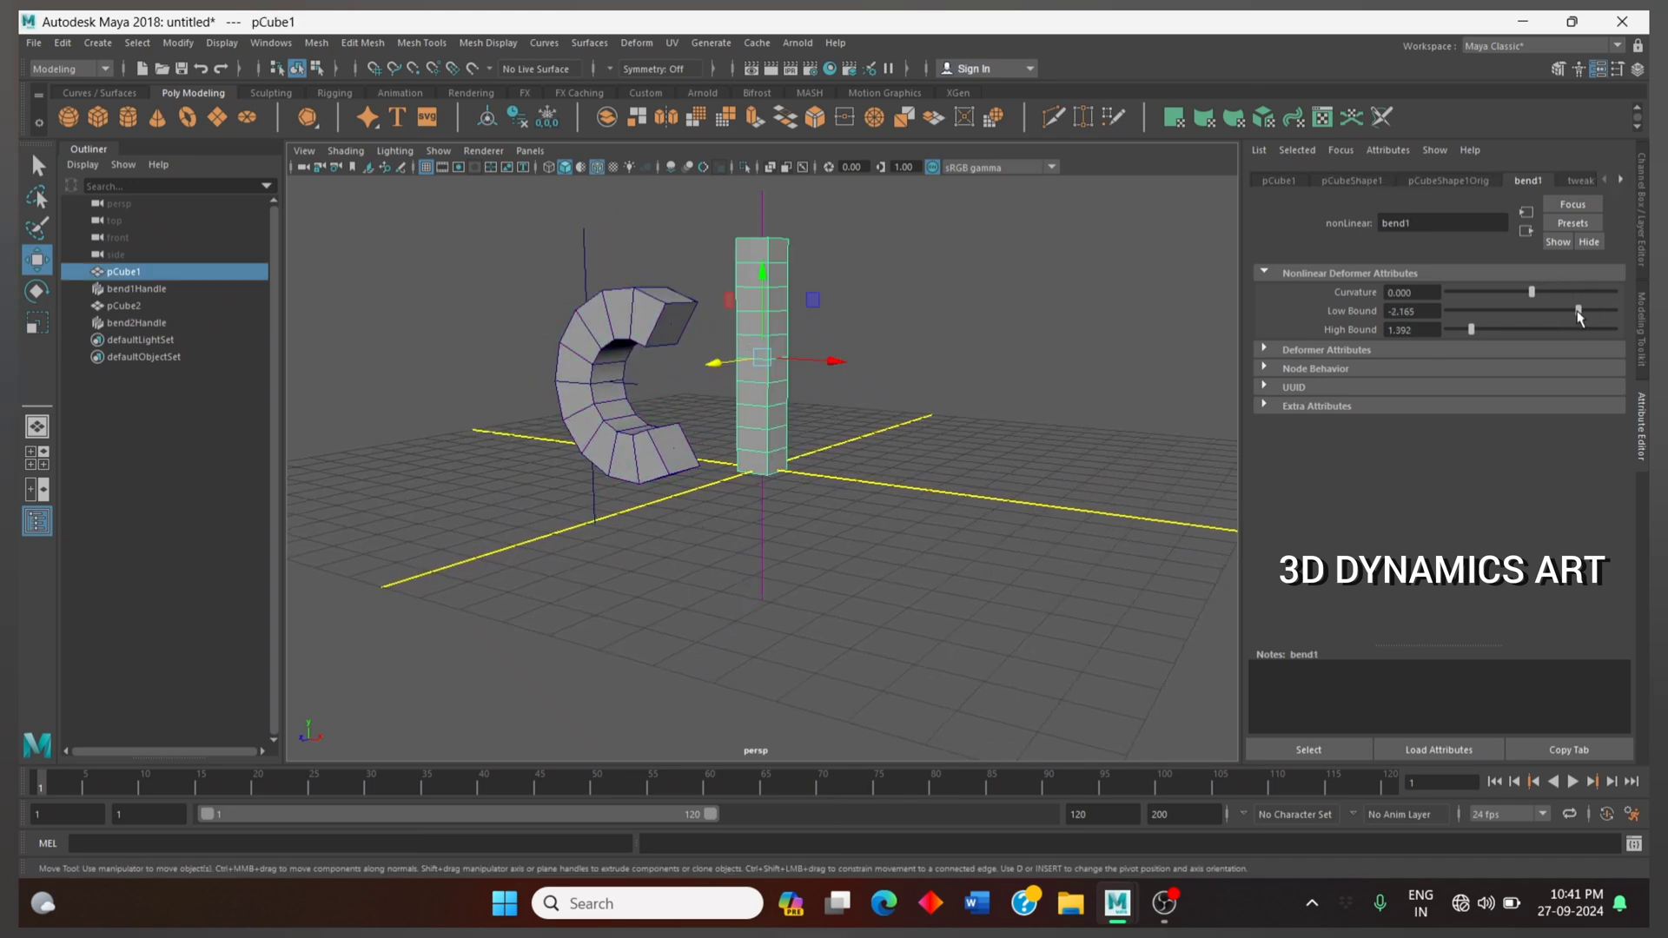
pyautogui.moveTo(1578, 311)
pyautogui.mouseDown()
pyautogui.moveTo(1531, 314)
pyautogui.moveTo(1618, 321)
pyautogui.mouseUp()
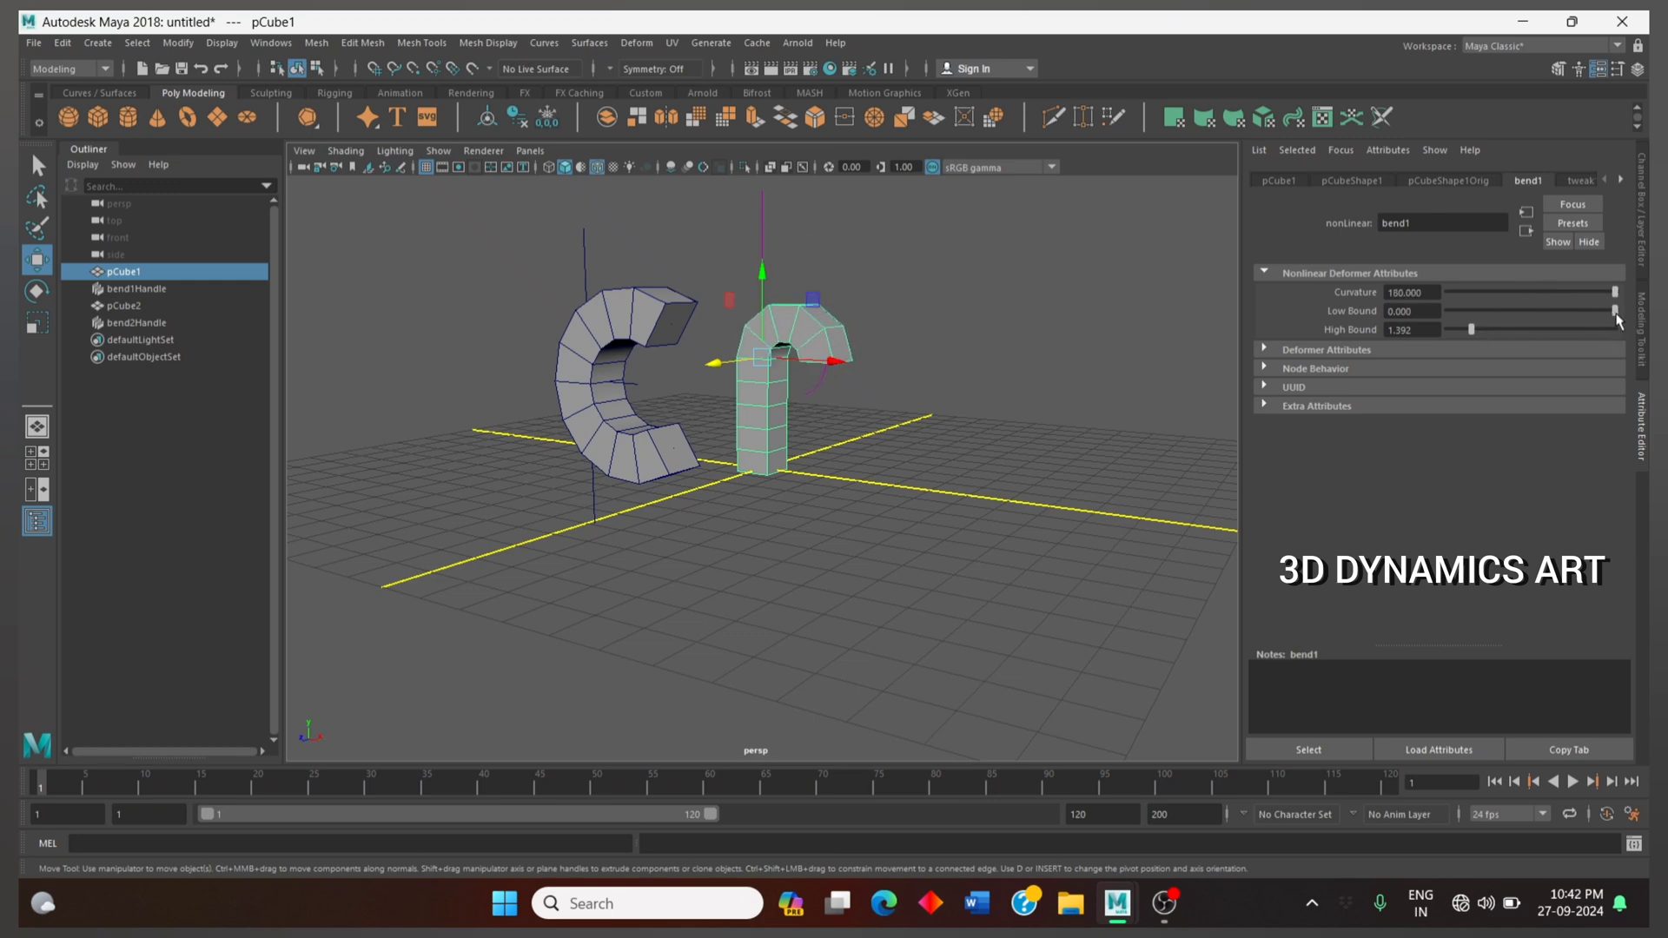
pyautogui.moveTo(912, 473)
pyautogui.keyDown('alt'); pyautogui.mouseDown()
pyautogui.moveTo(852, 487)
pyautogui.moveTo(884, 479)
pyautogui.mouseUp(); pyautogui.keyUp('alt')
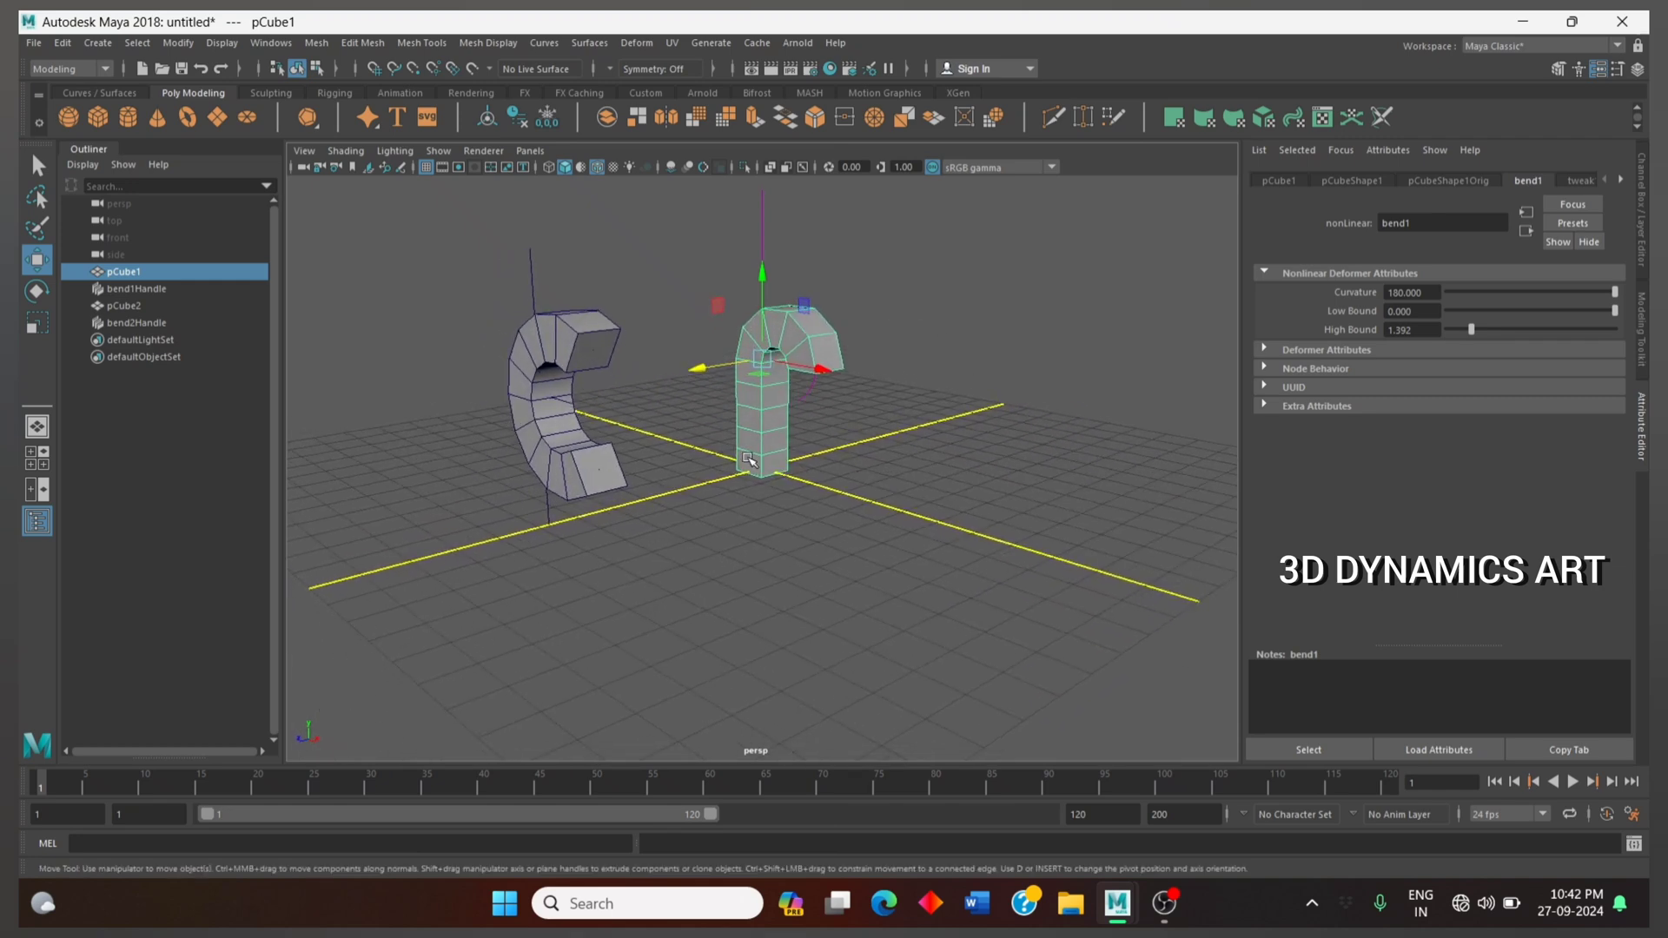
pyautogui.keyDown('alt'); pyautogui.moveTo(749, 460); pyautogui.dragTo(778, 447); pyautogui.keyUp('alt')
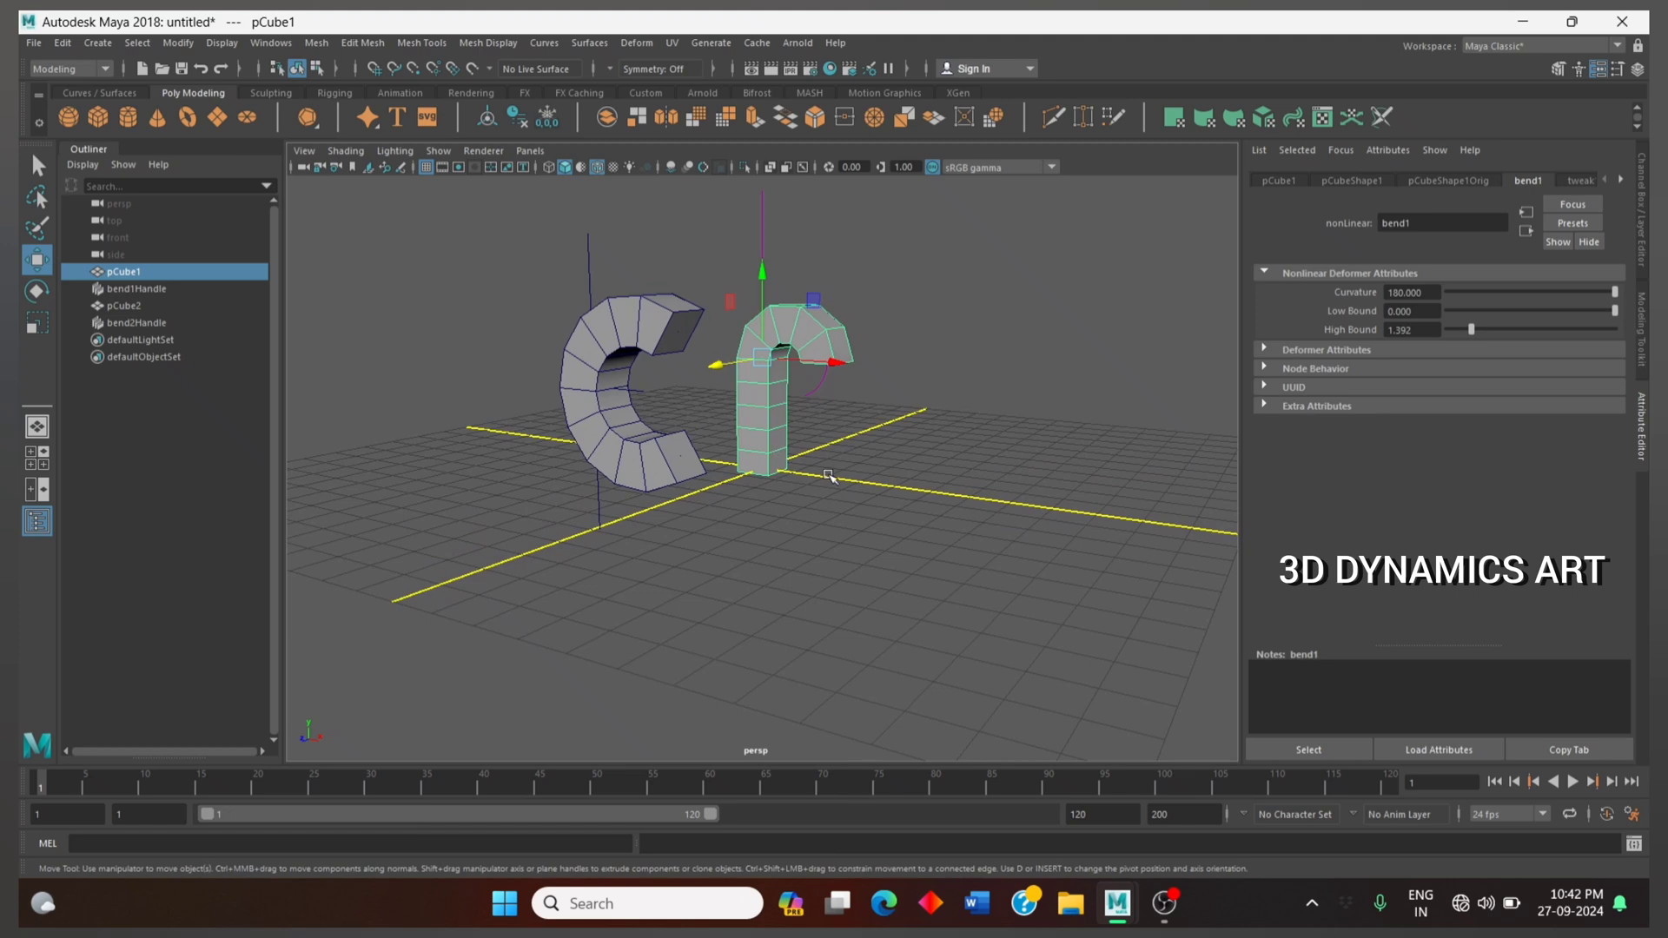
pyautogui.click(830, 476)
pyautogui.click(779, 432)
pyautogui.hotkey('ctrl', 'd')
# Undo the moved duplicate and the bend on the middle column
pyautogui.moveTo(849, 351); pyautogui.dragTo(1037, 423)
pyautogui.hotkey('ctrl', 'z')
pyautogui.hotkey('ctrl', 'z')
pyautogui.hotkey('ctrl', 'z')
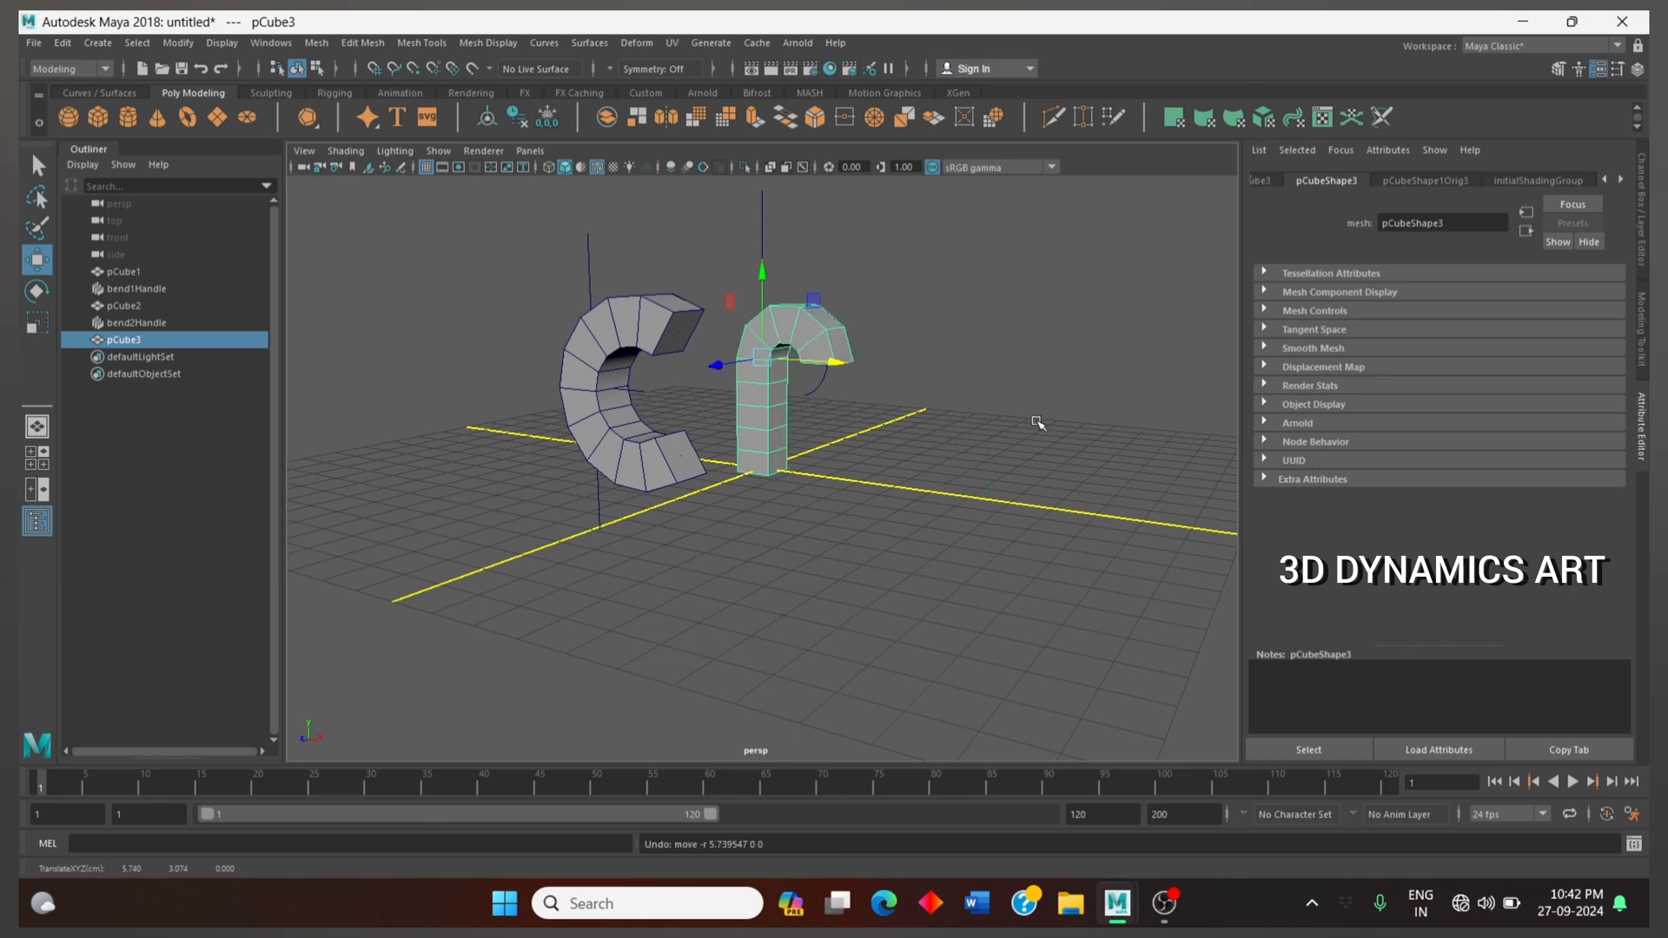
pyautogui.hotkey('ctrl', 'z')
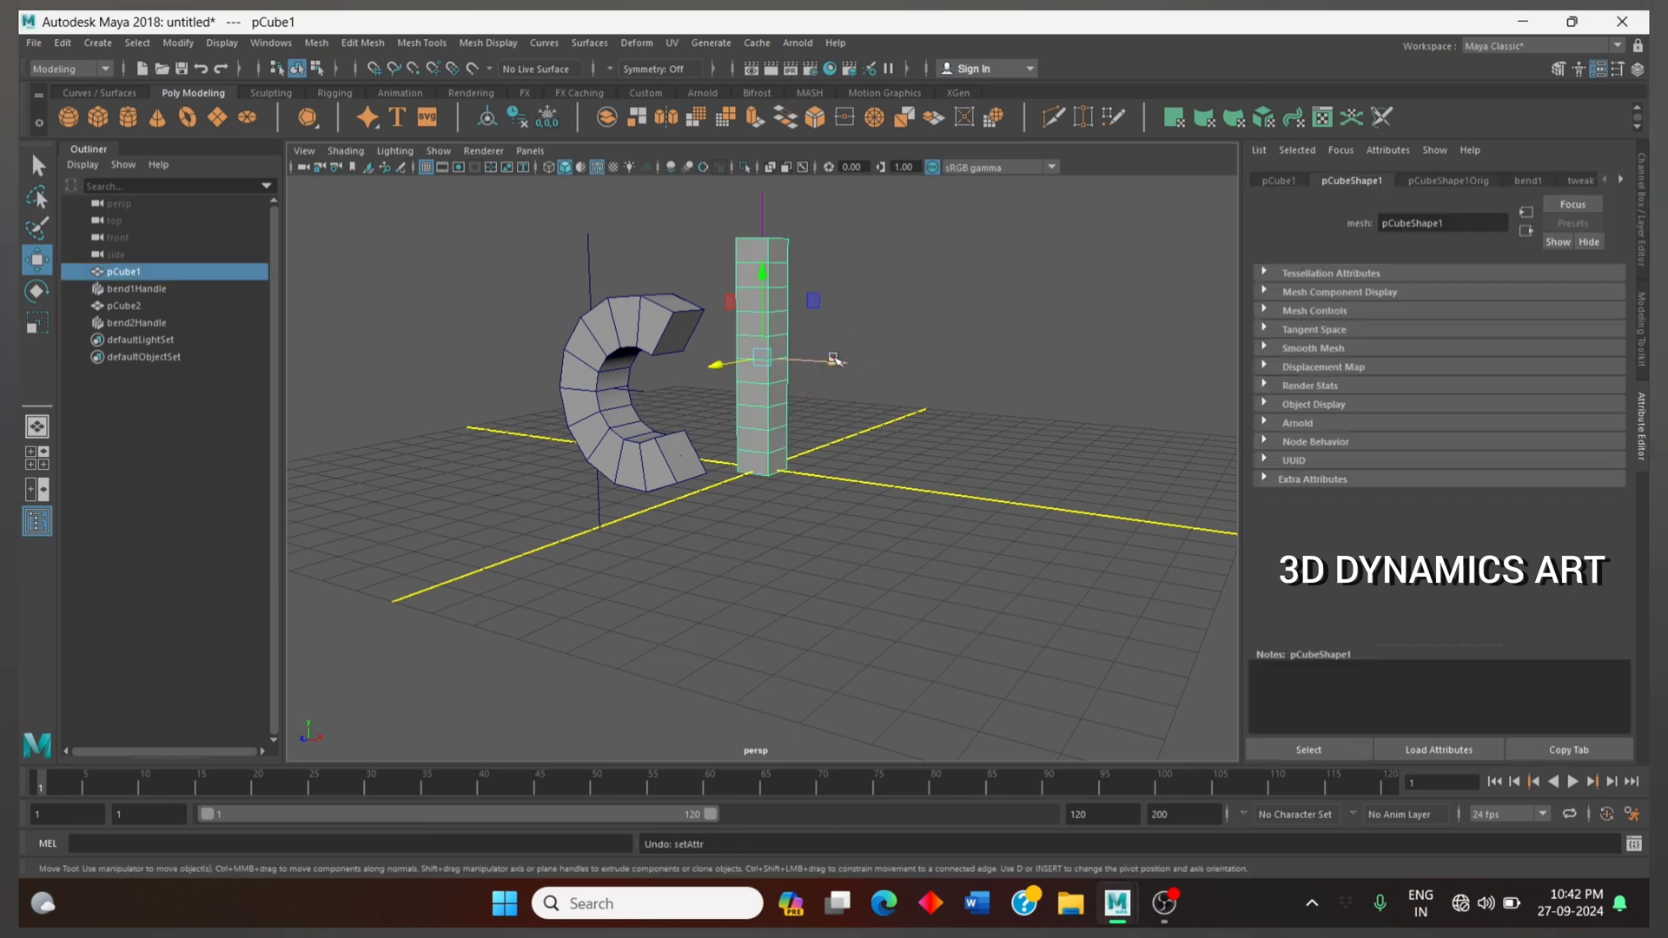
# Duplicate the straight column to the right of the middle one and add a Bend deformer
pyautogui.hotkey('ctrl', 'd')
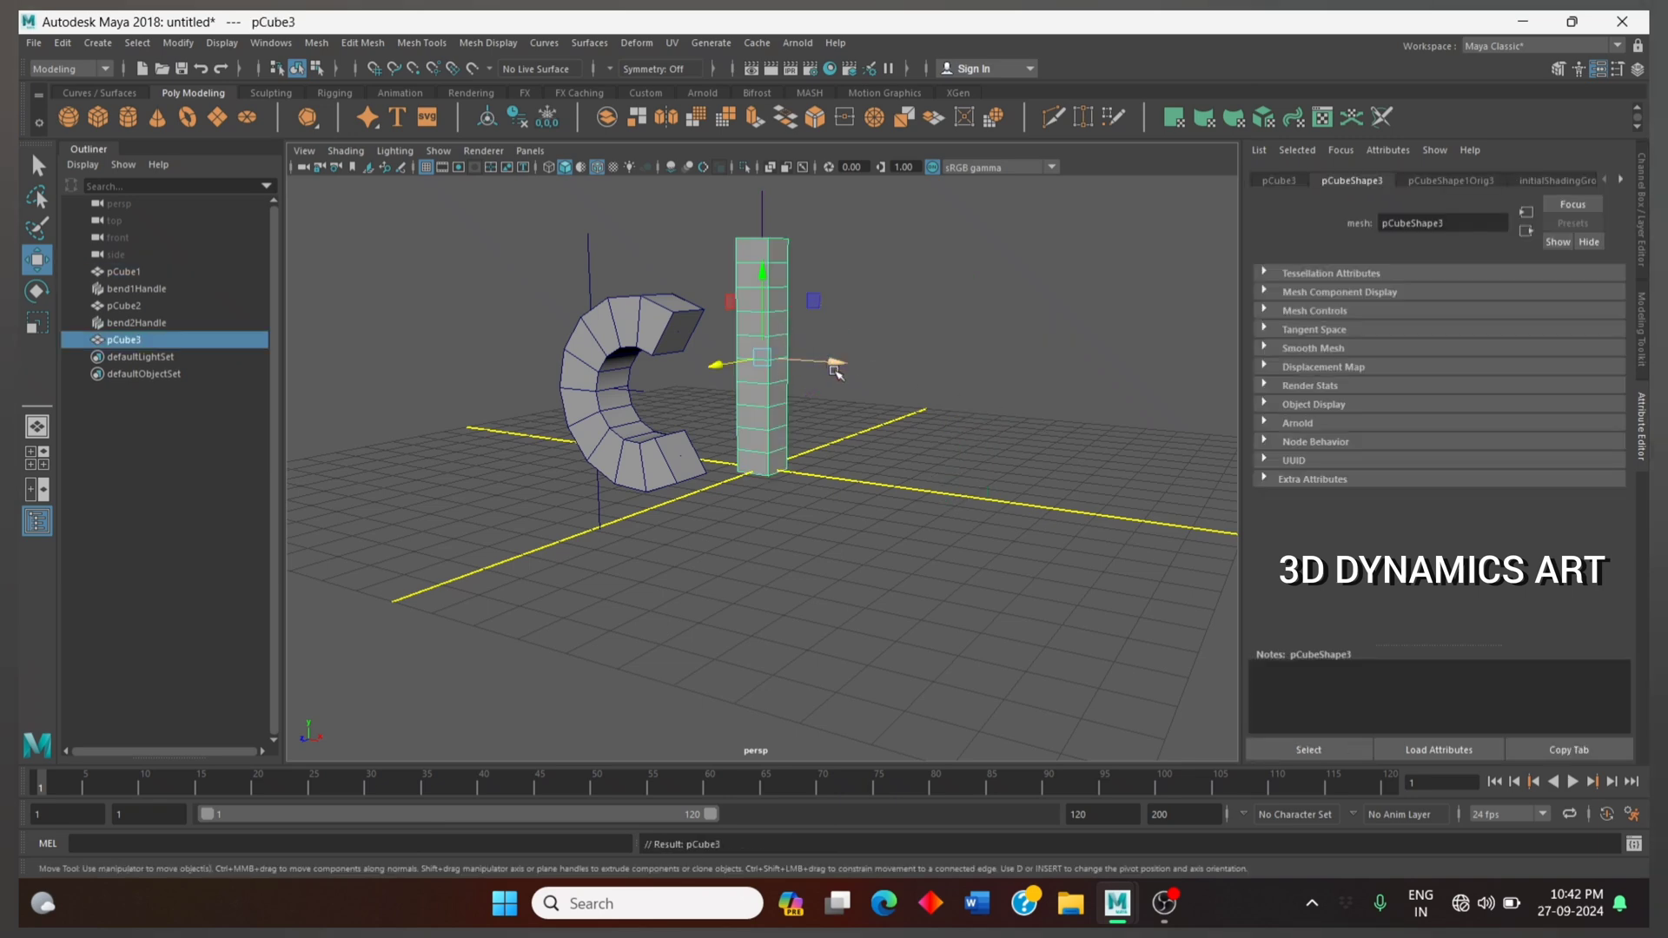
pyautogui.moveTo(835, 364); pyautogui.dragTo(1021, 417)
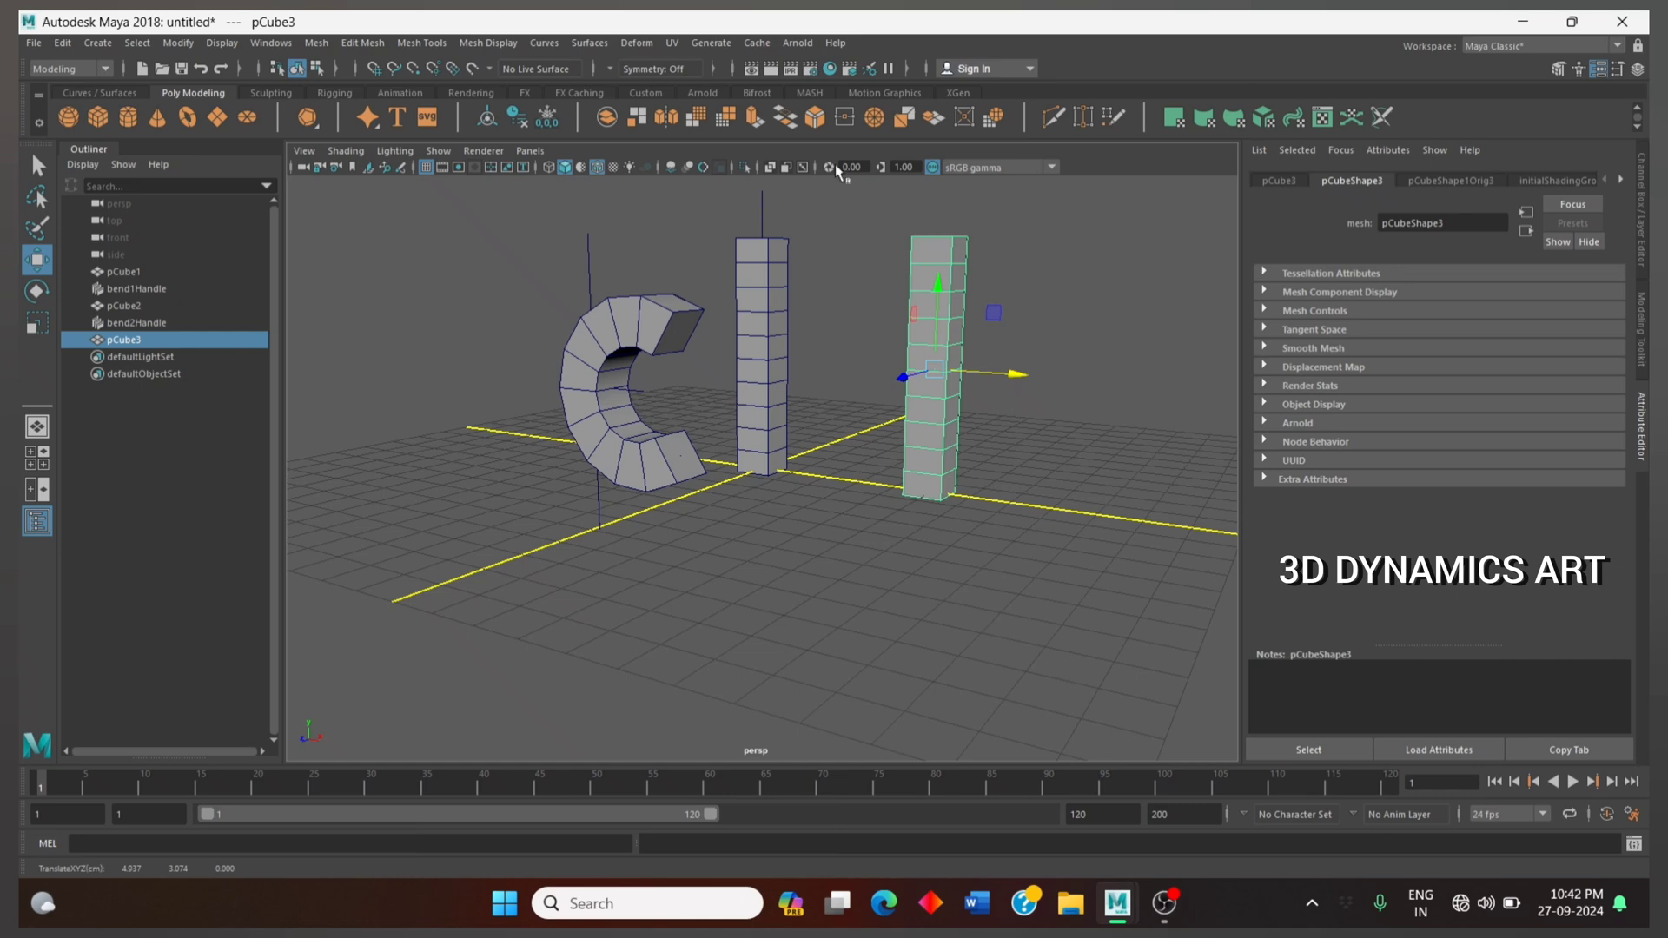
pyautogui.click(637, 42)
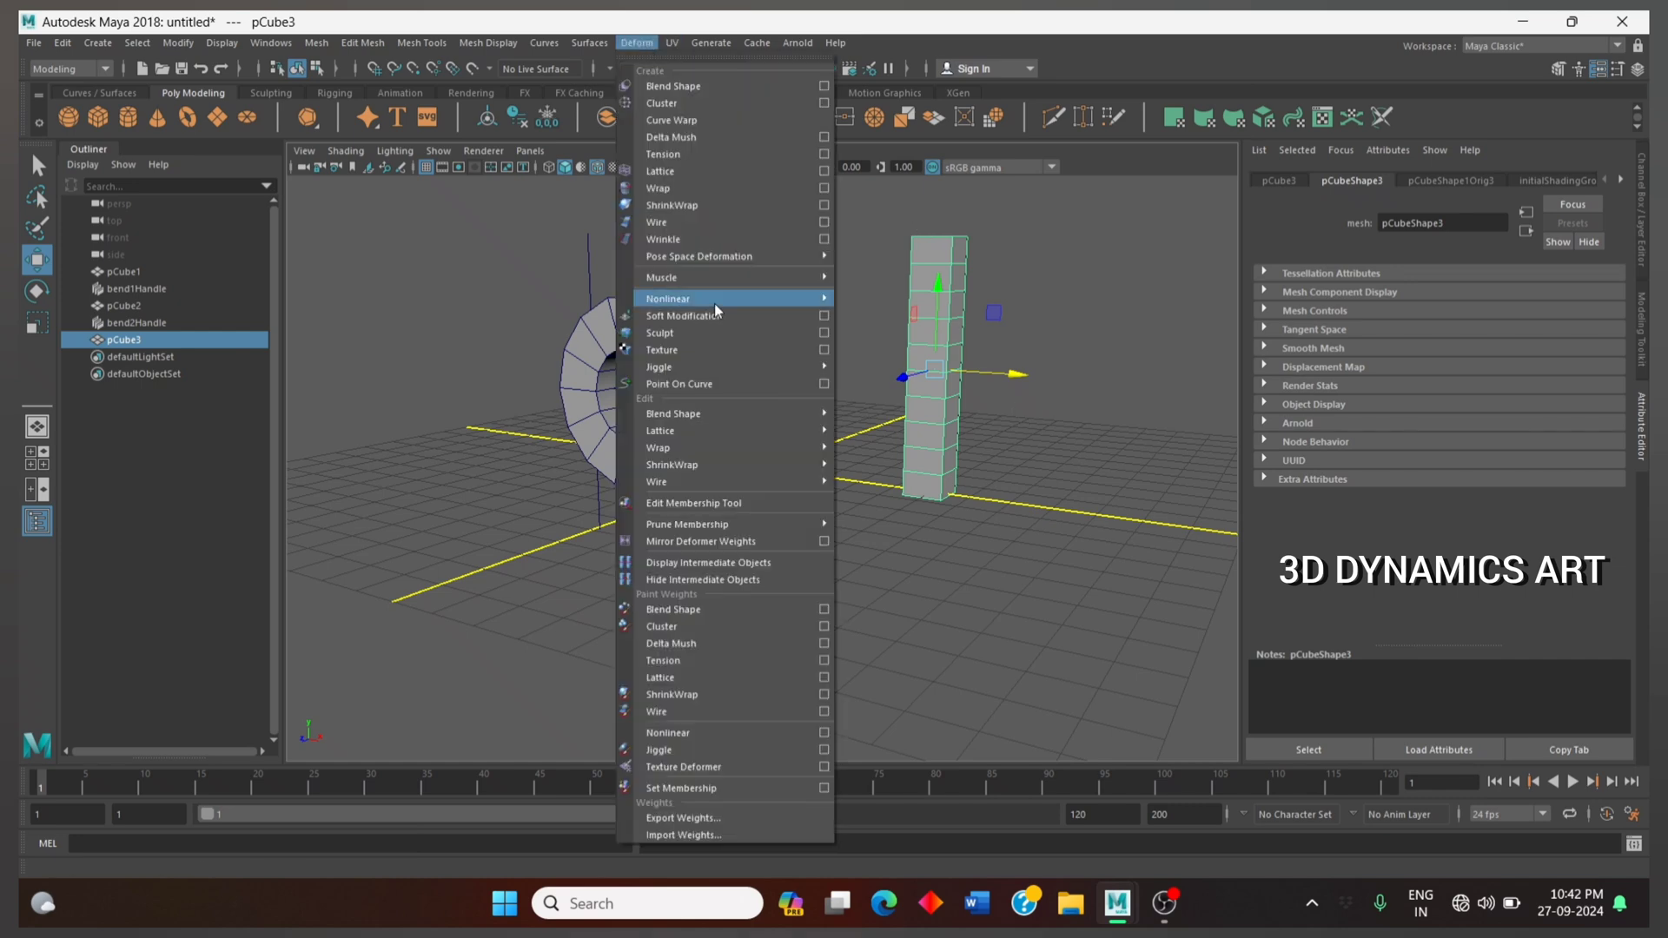
pyautogui.moveTo(704, 298)
pyautogui.click(860, 317)
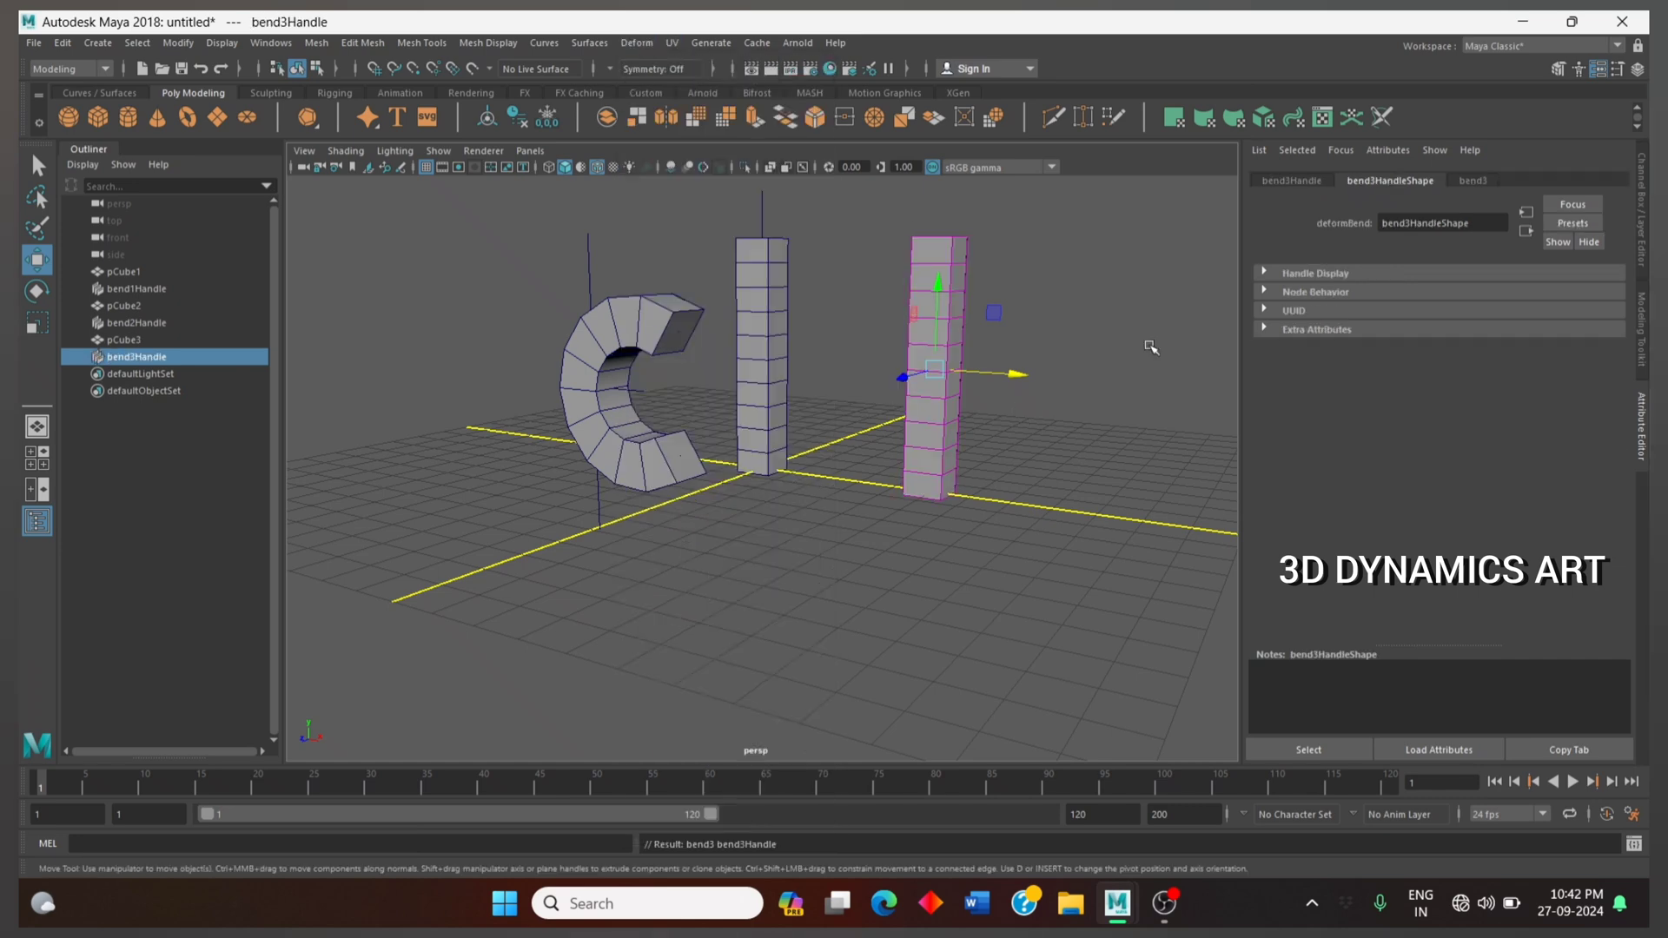
# Set bend3 to Low Bound -2.784, High Bound 0 and Curvature 180, hooking pCube3 into a J
pyautogui.click(1472, 181)
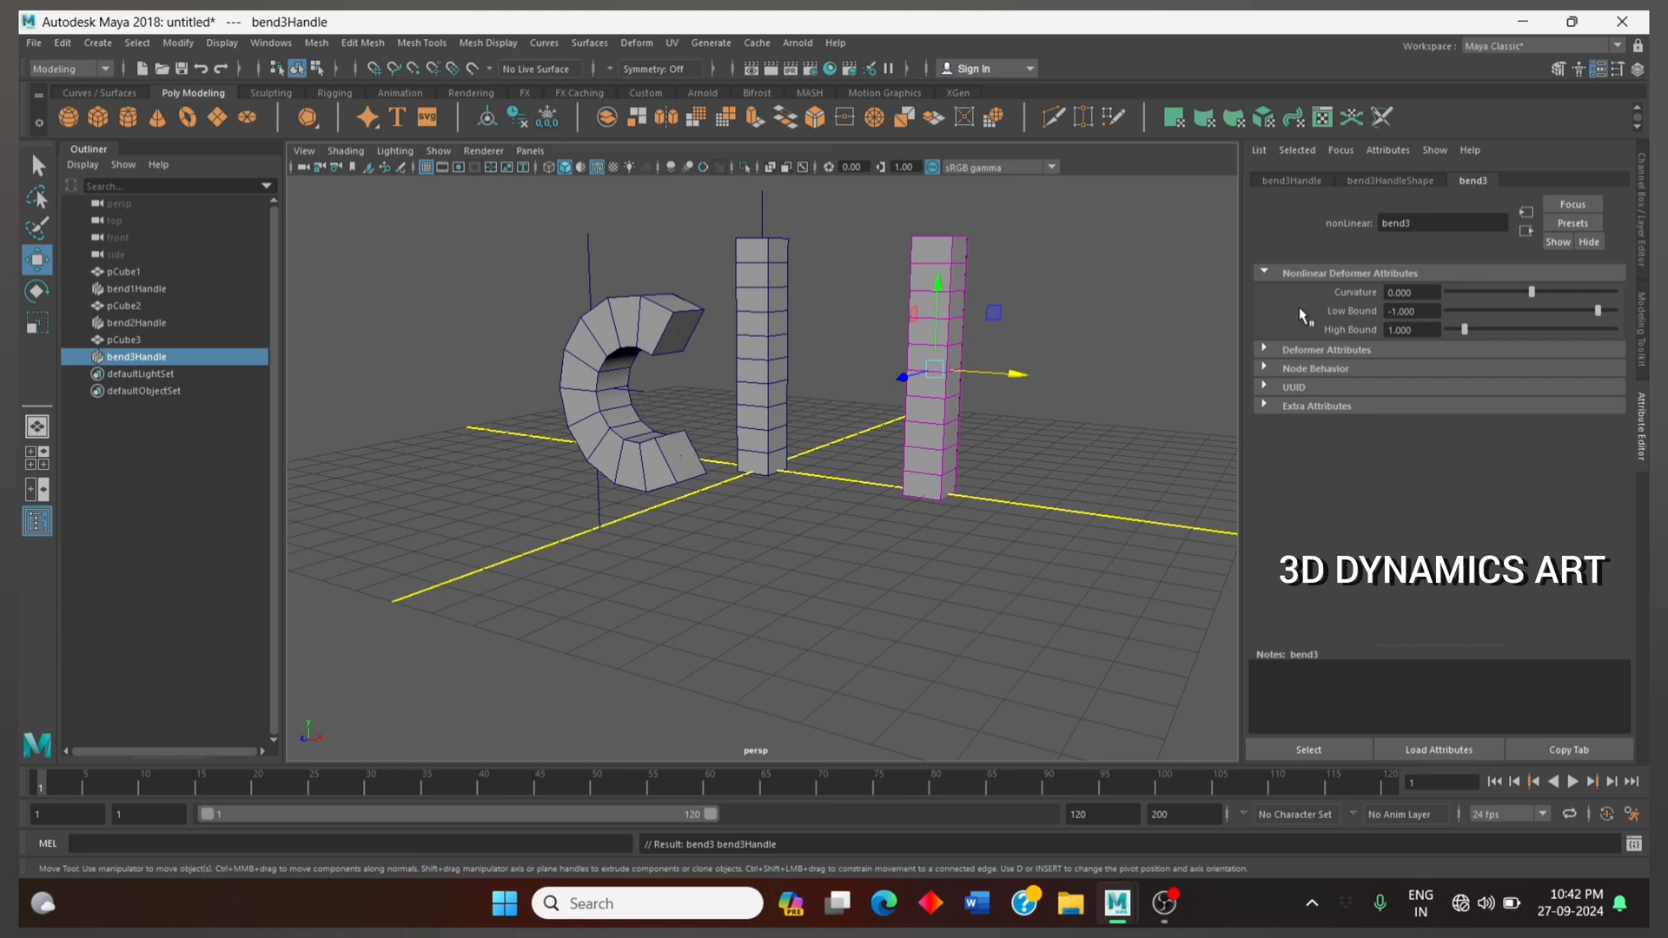
pyautogui.press('4')
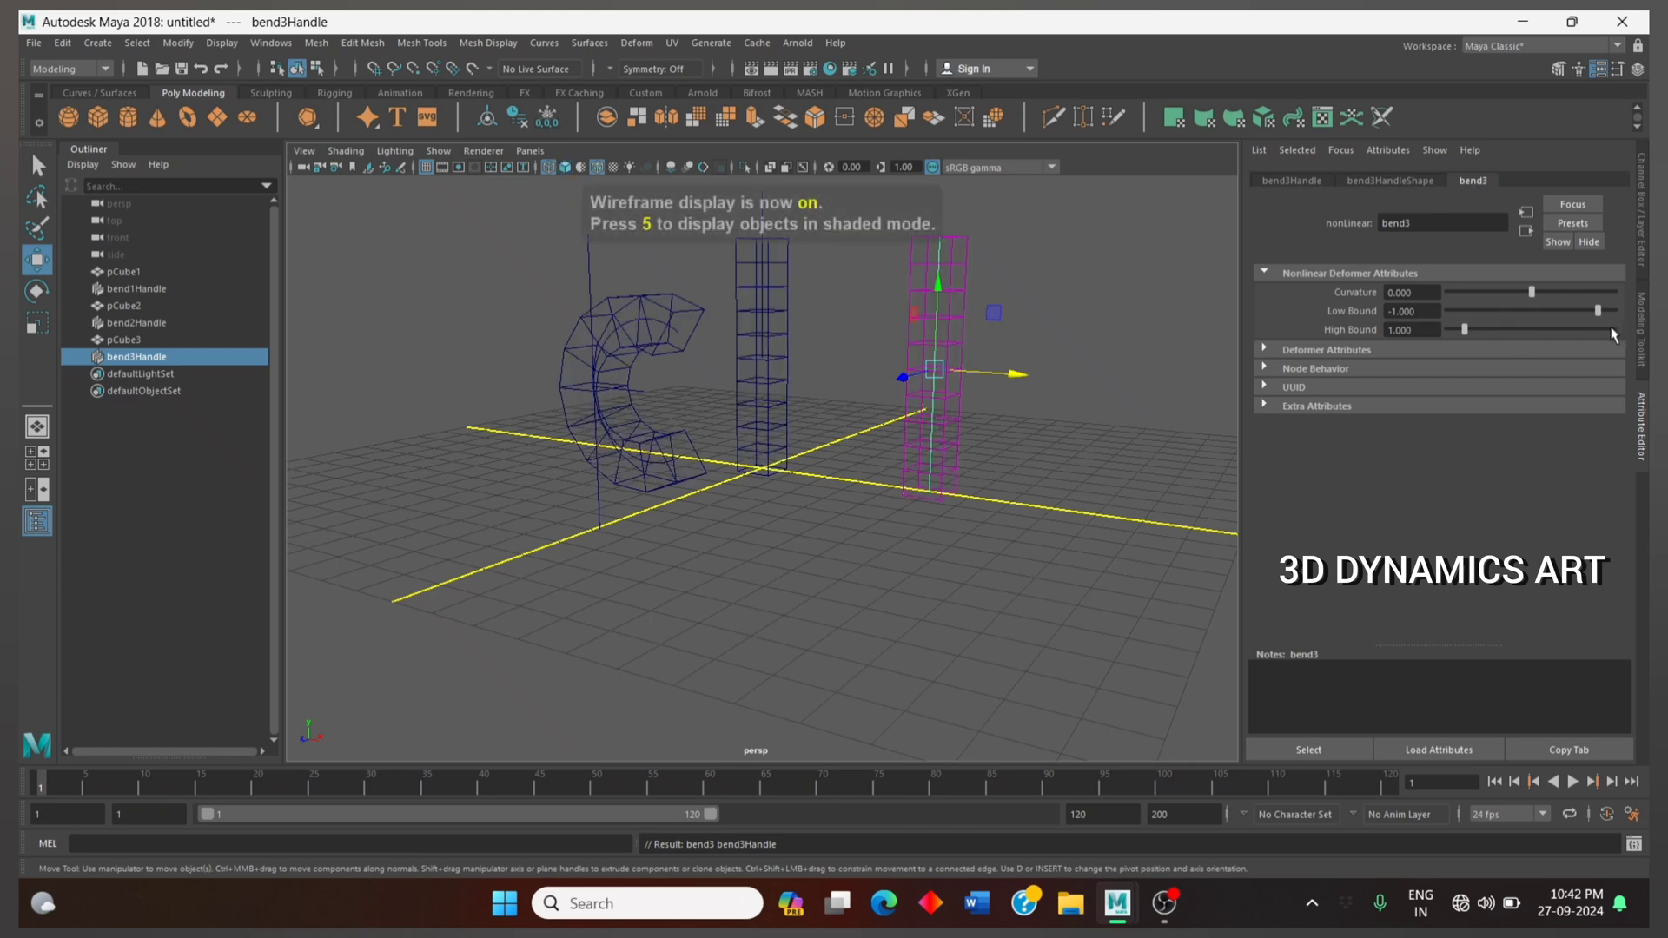
pyautogui.moveTo(1599, 317)
pyautogui.mouseDown()
pyautogui.moveTo(1547, 321)
pyautogui.moveTo(1569, 321)
pyautogui.mouseUp()
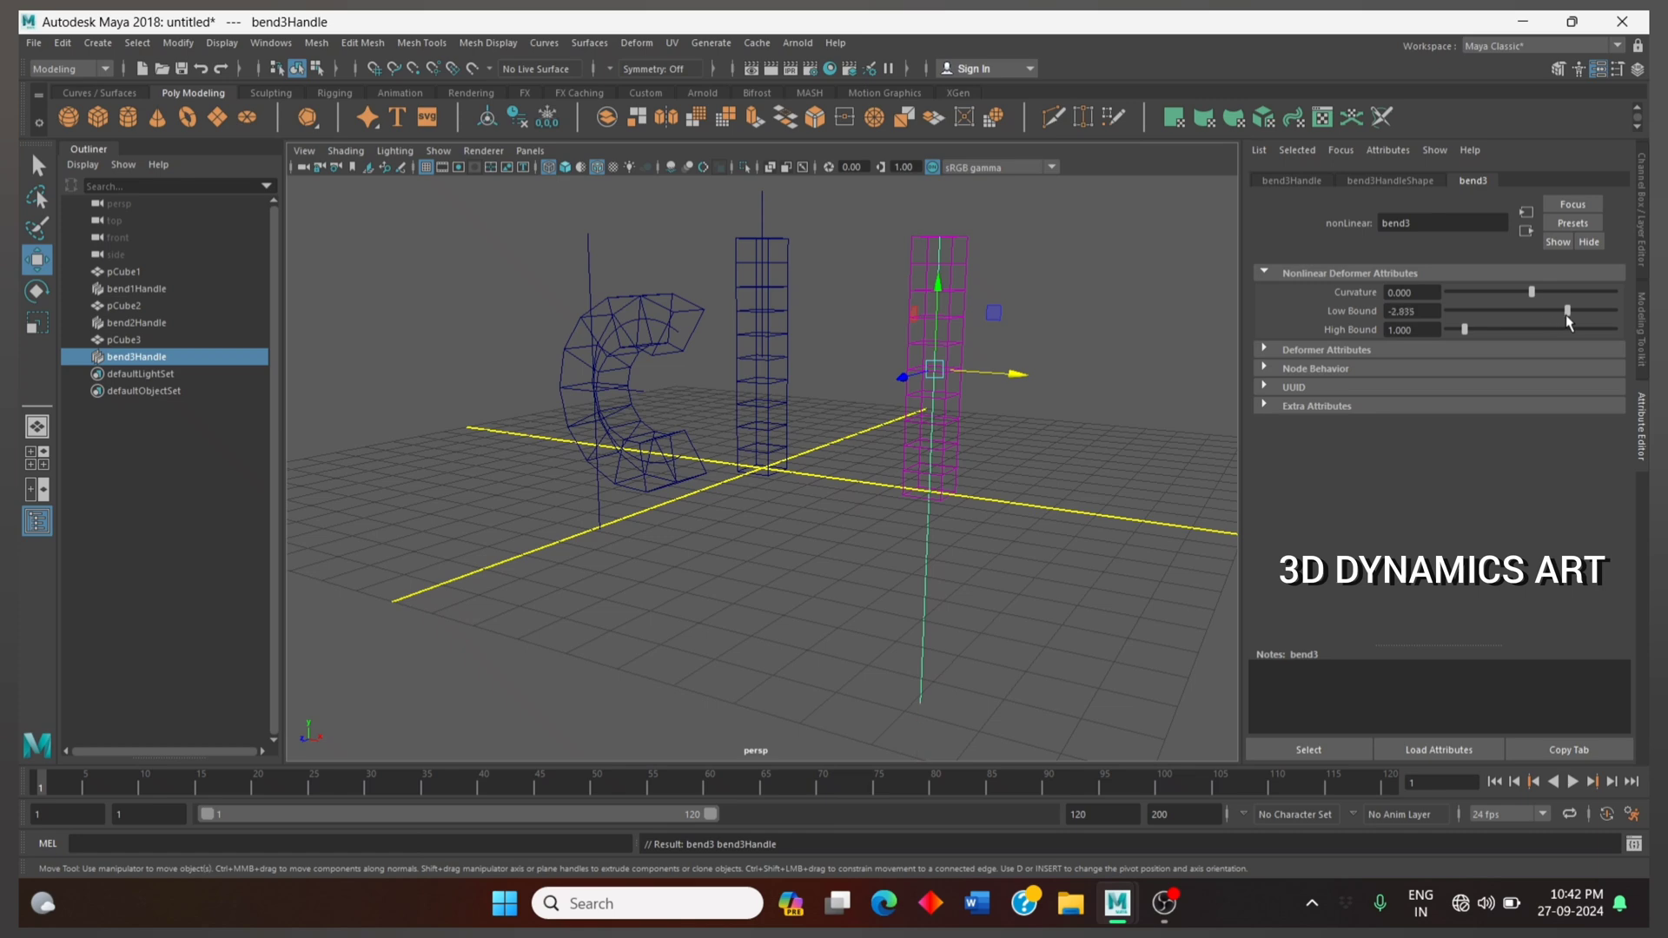
pyautogui.moveTo(1468, 332); pyautogui.dragTo(1430, 343)
pyautogui.press('4')
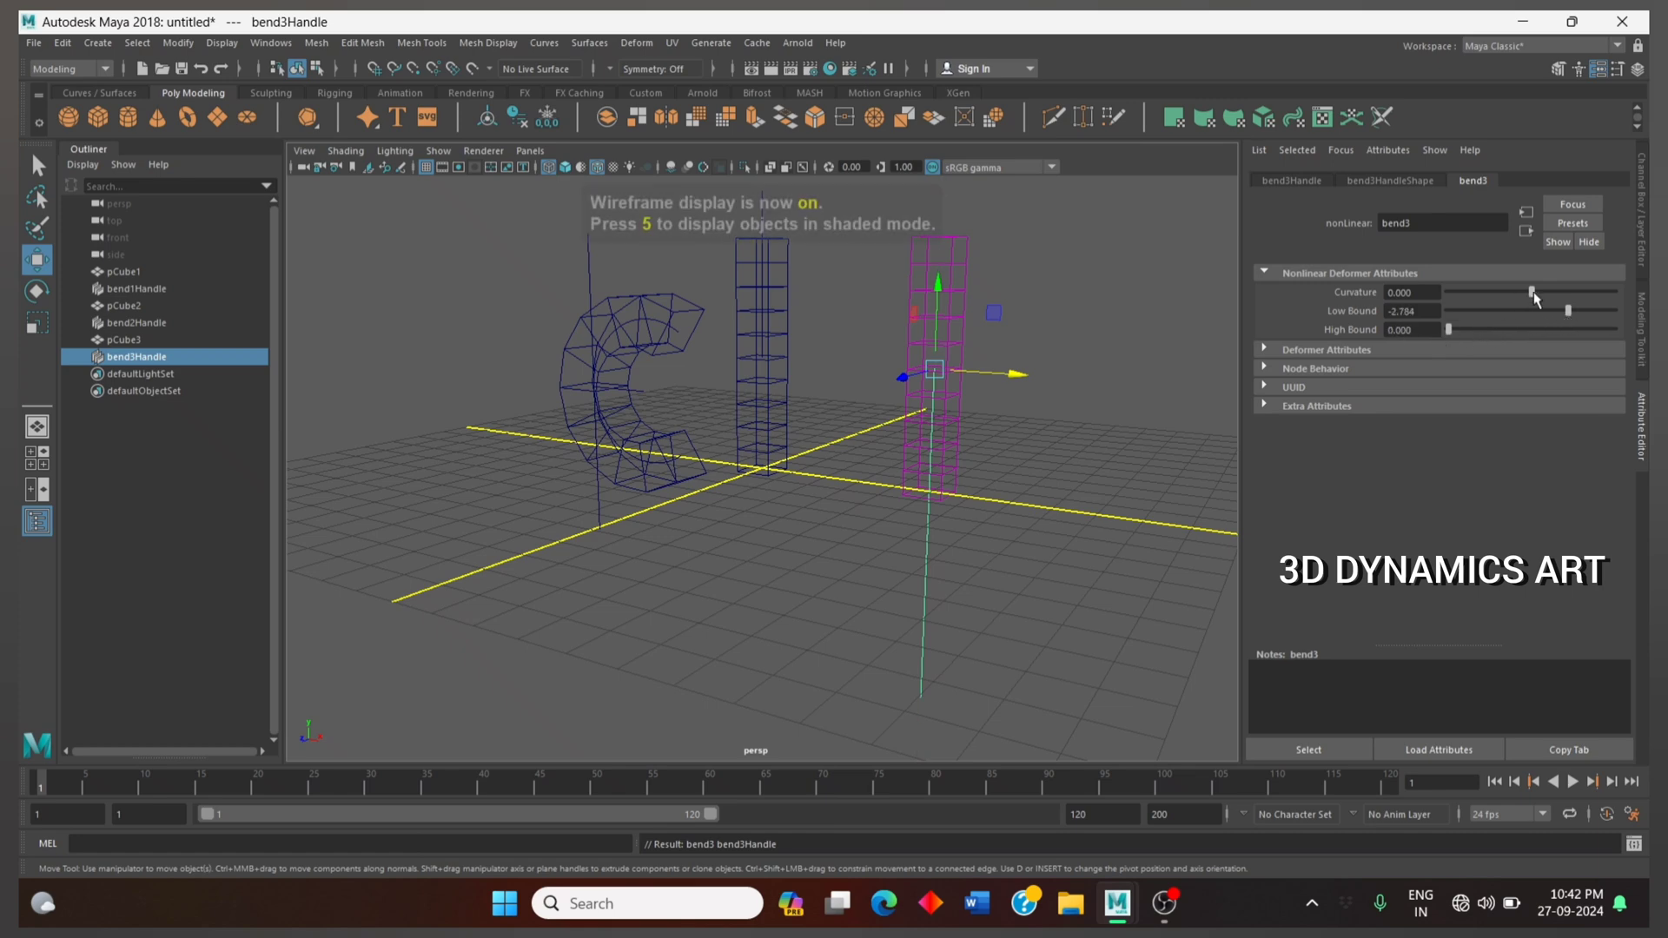
pyautogui.press('5')
pyautogui.moveTo(1532, 293); pyautogui.dragTo(1621, 268)
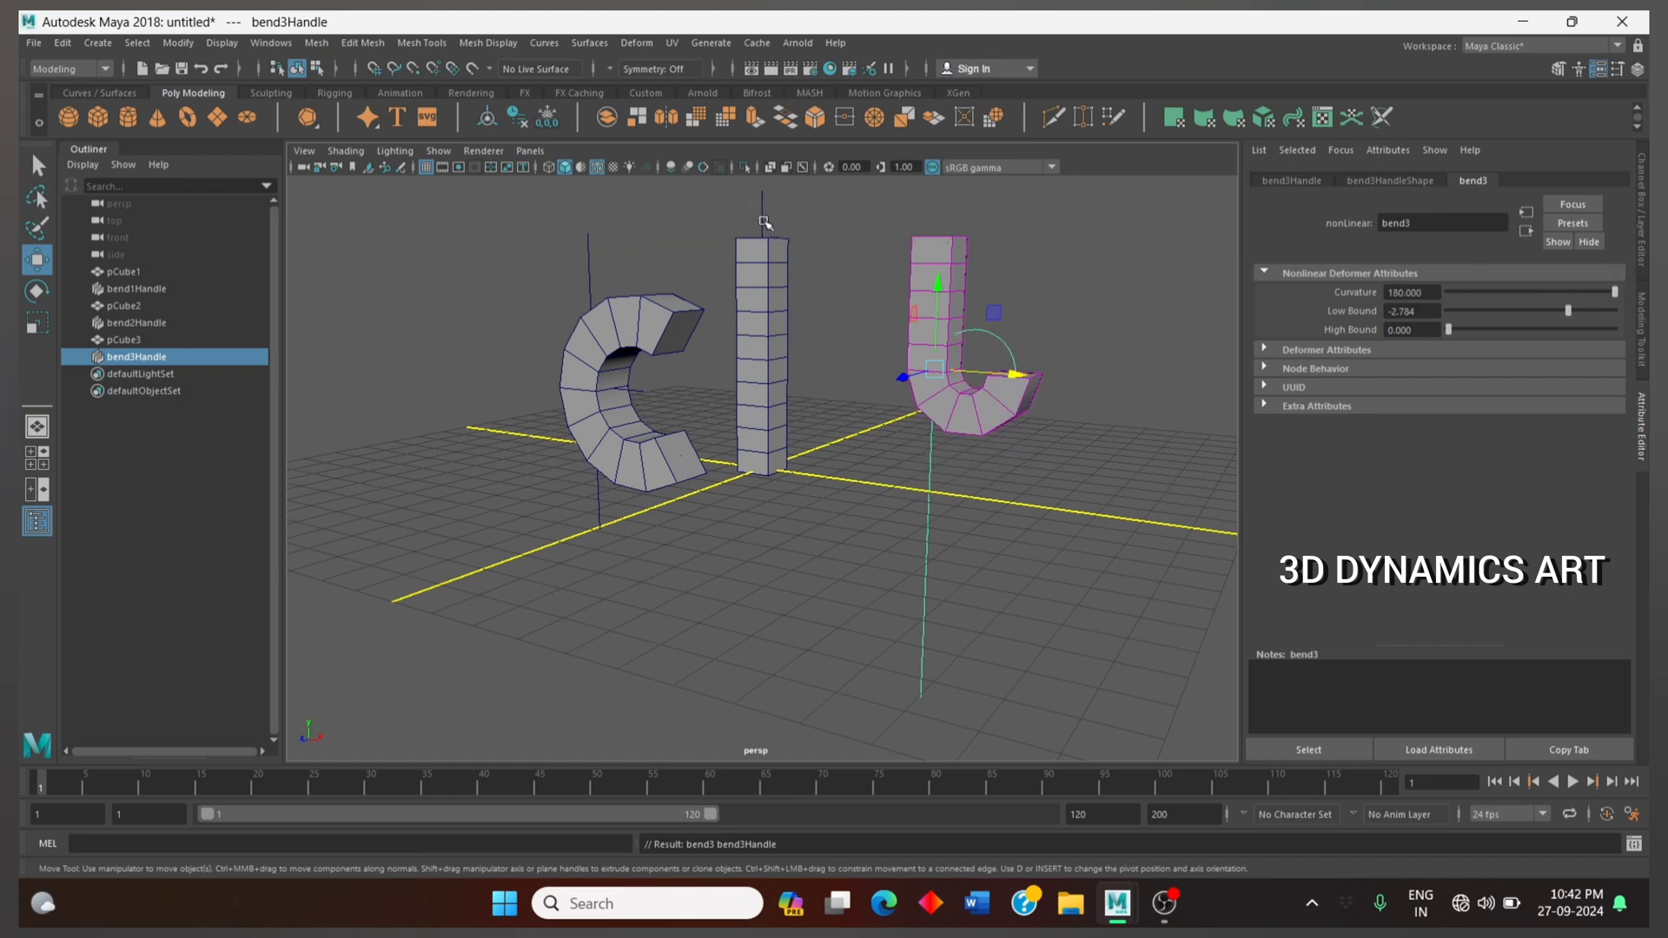
pyautogui.click(763, 222)
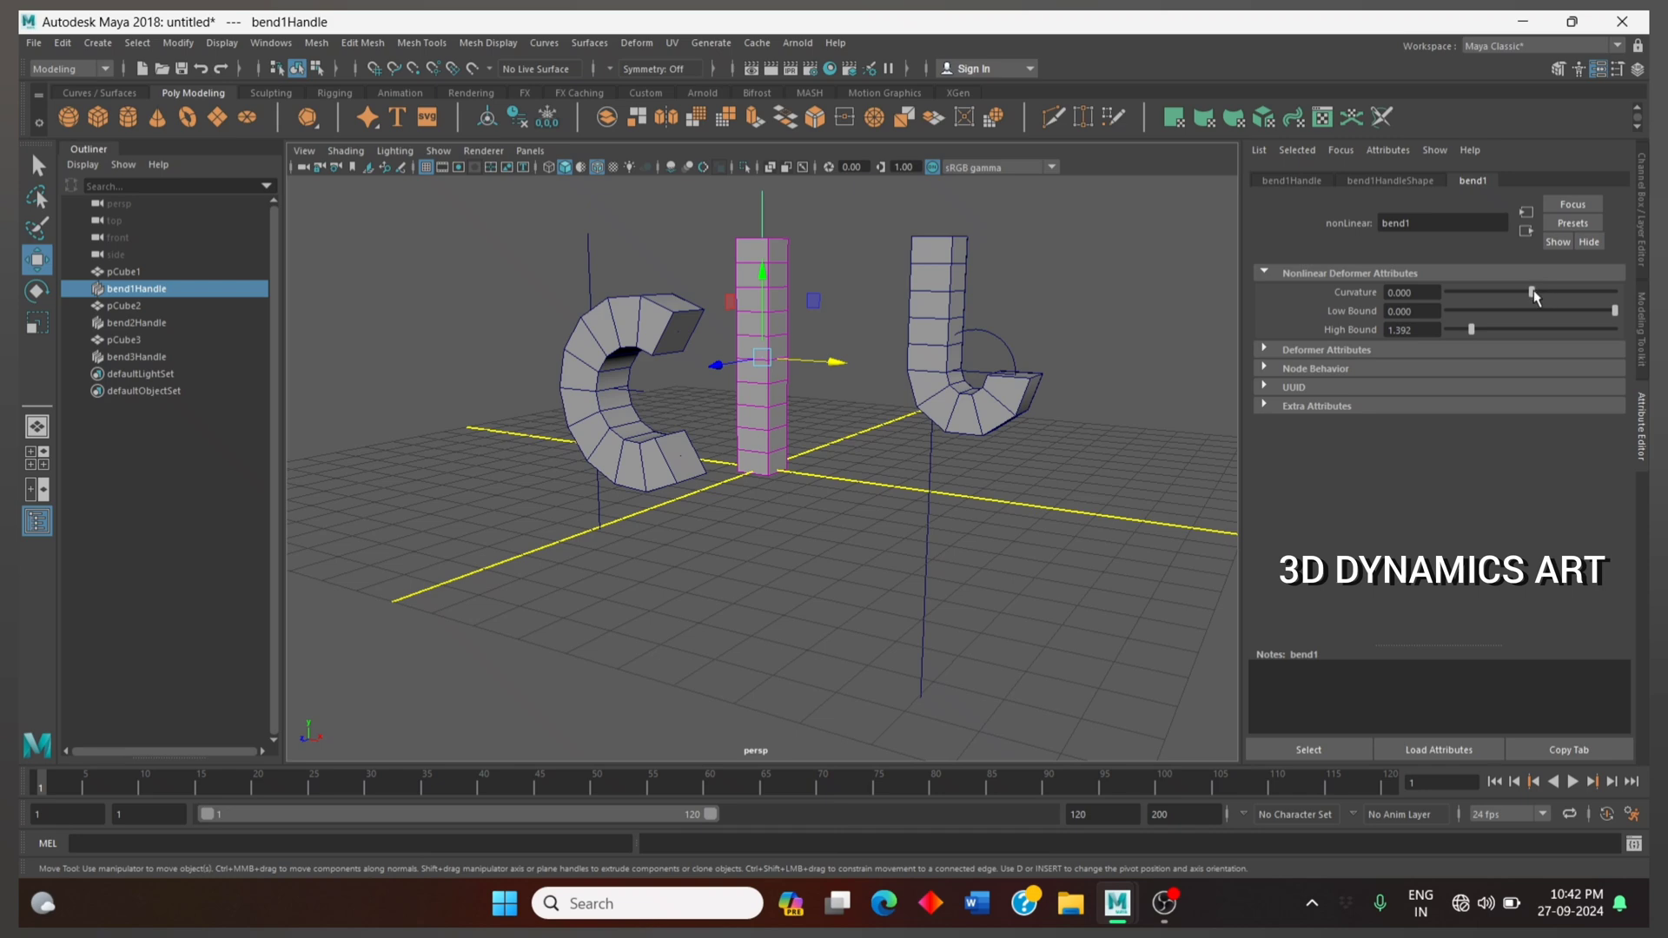
# Raise bend1's Curvature to 180 so the middle column hooks into an r
pyautogui.moveTo(1532, 293); pyautogui.dragTo(1621, 323)
pyautogui.keyDown('alt'); pyautogui.moveTo(662, 530); pyautogui.dragTo(663, 529); pyautogui.keyUp('alt')
pyautogui.click(744, 551)
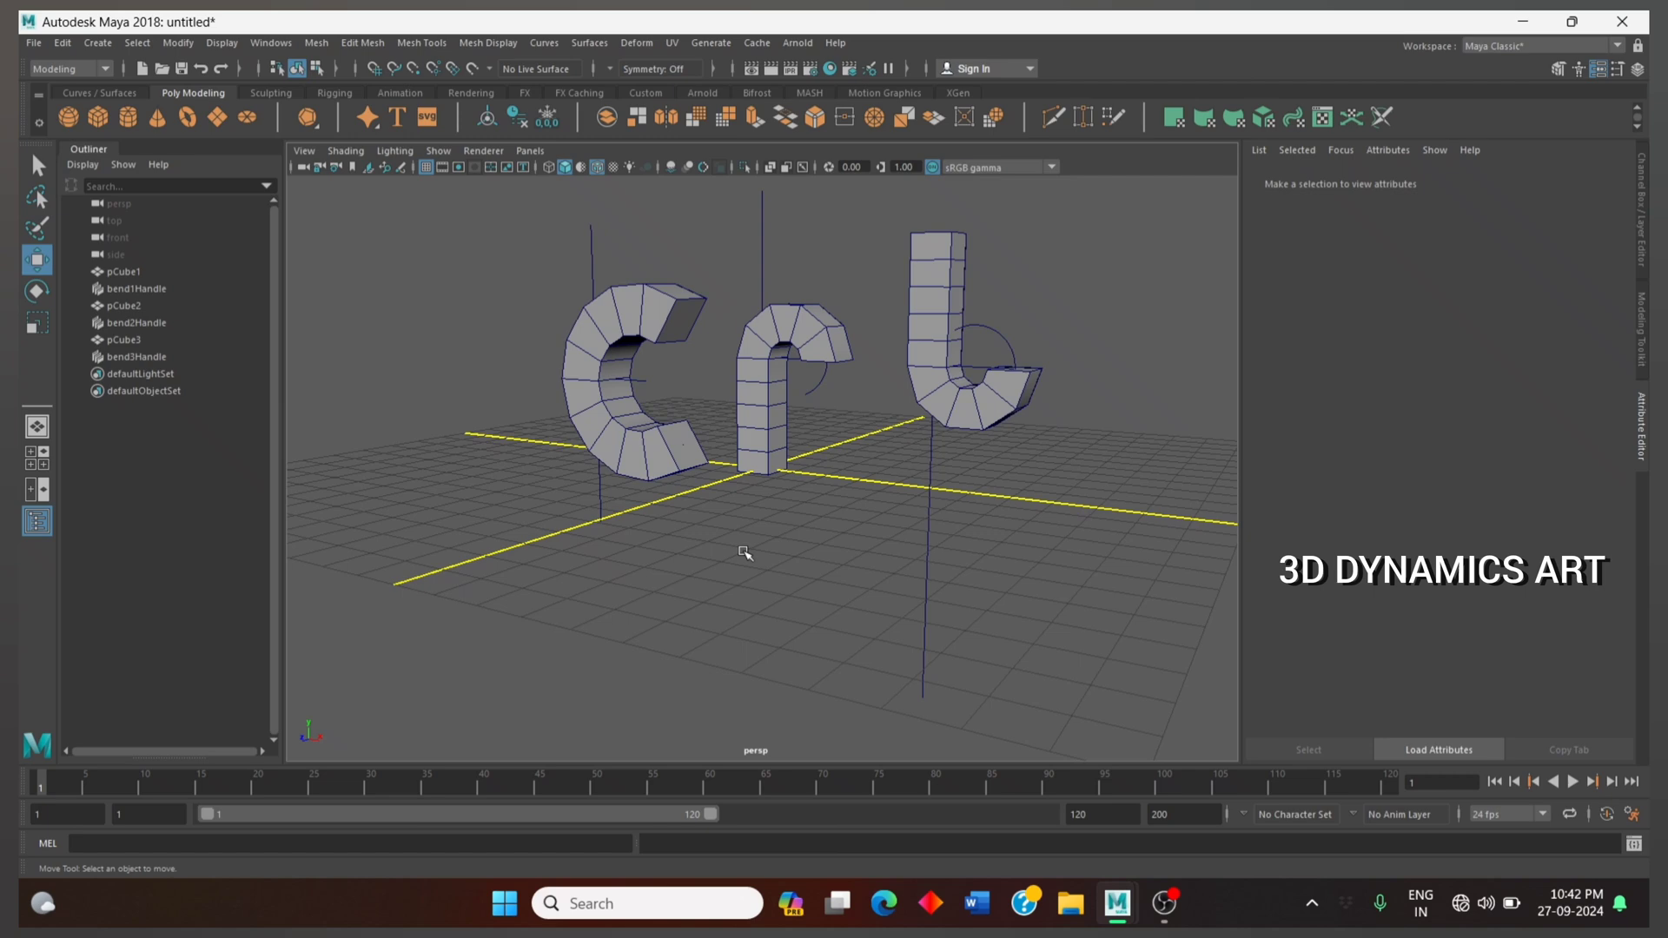
pyautogui.scroll(2, 795, 521)
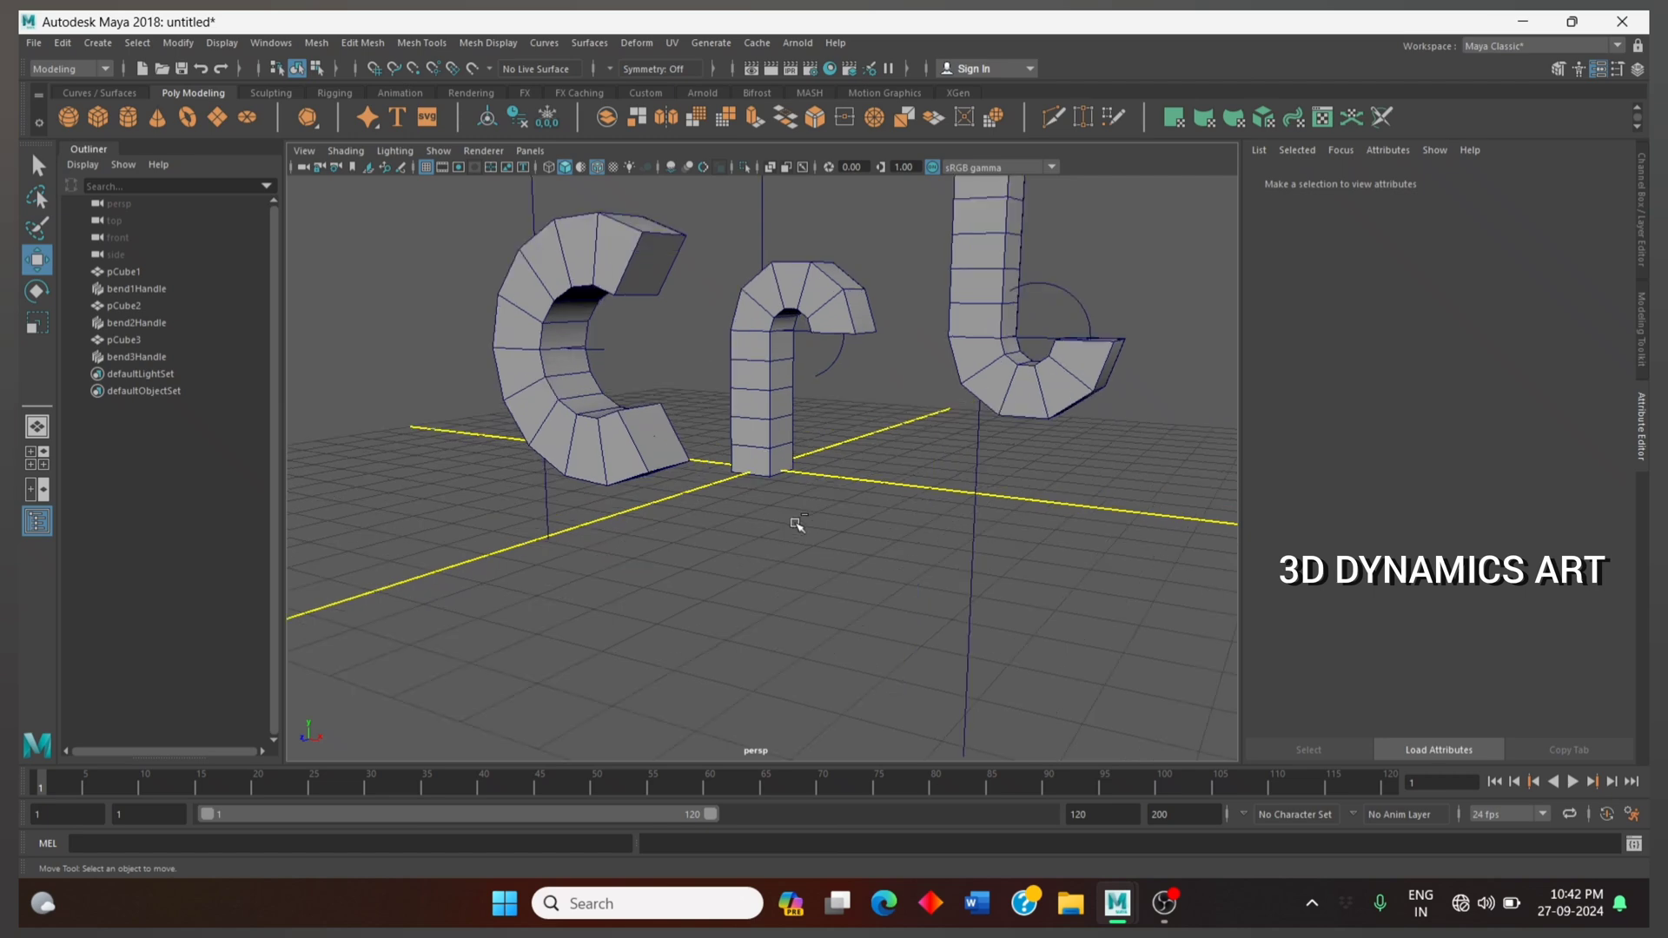
pyautogui.scroll(-2, 797, 523)
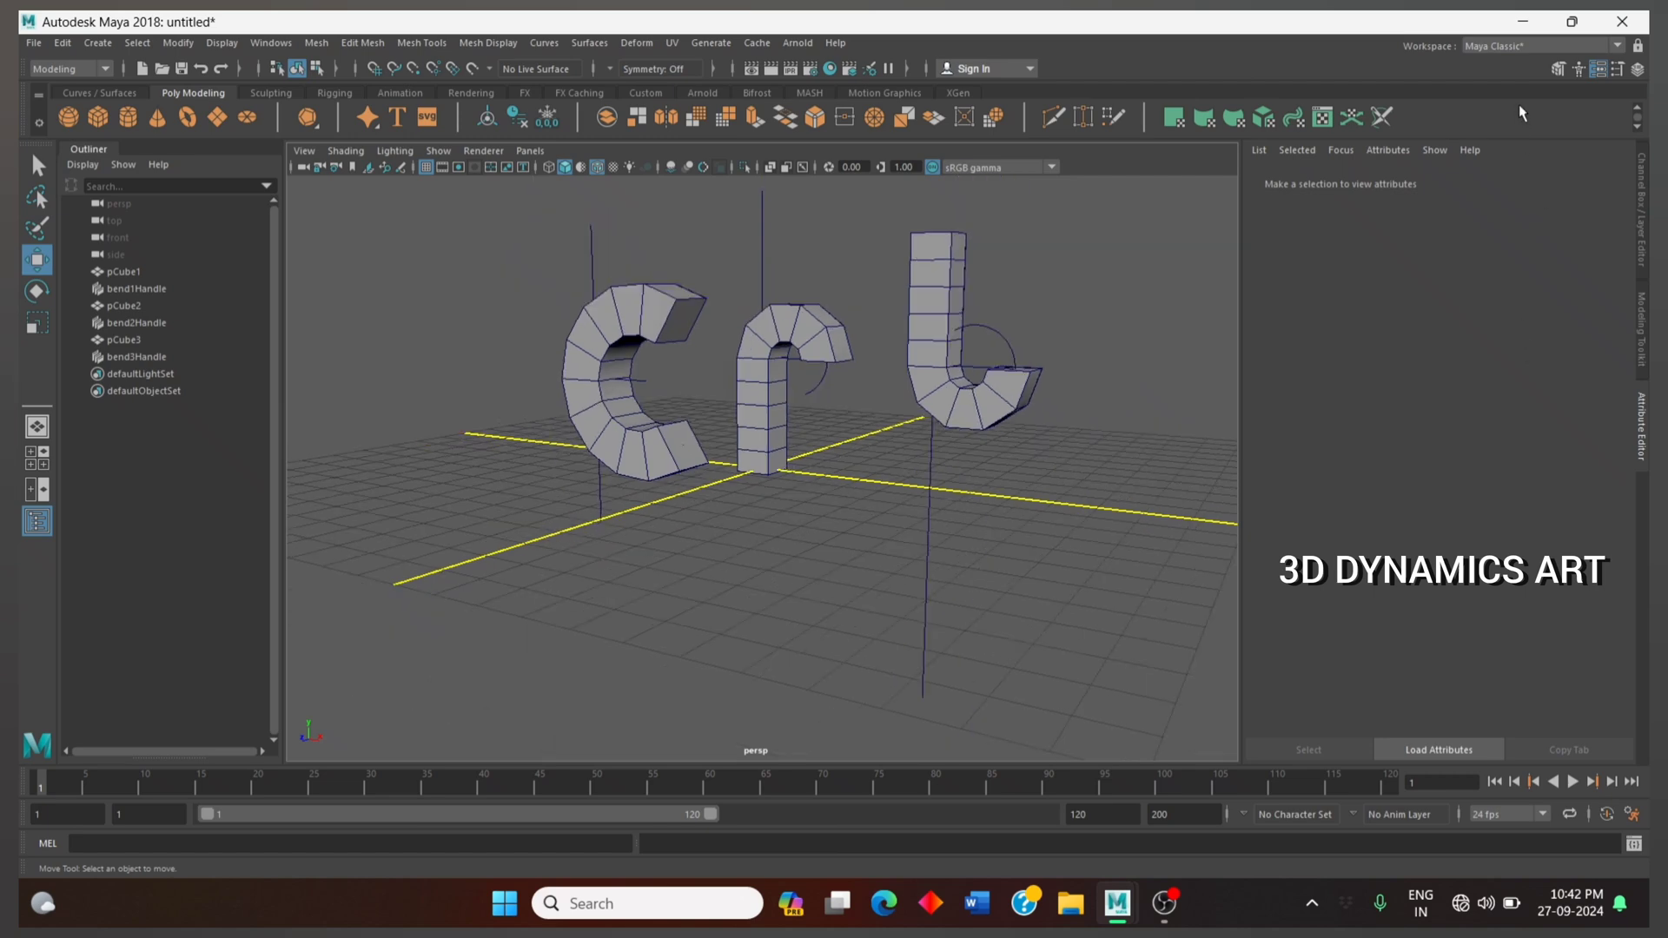
pyautogui.click(1509, 47)
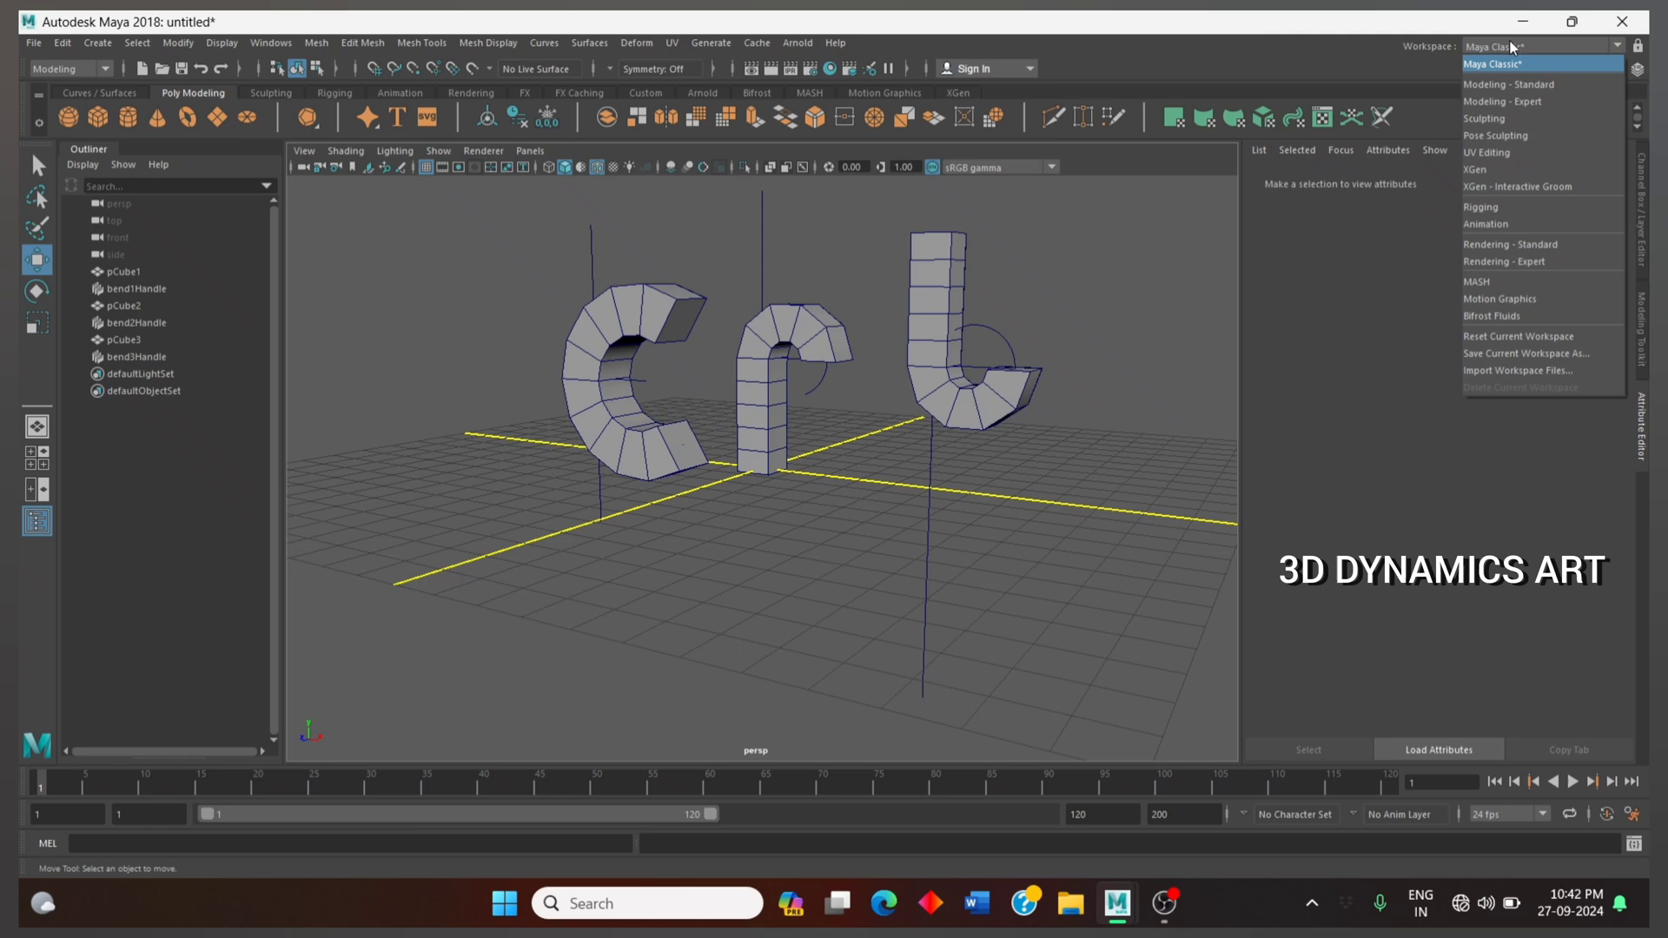
# Switch to the Modeling - Expert workspace and orbit around the three letters
pyautogui.click(1531, 101)
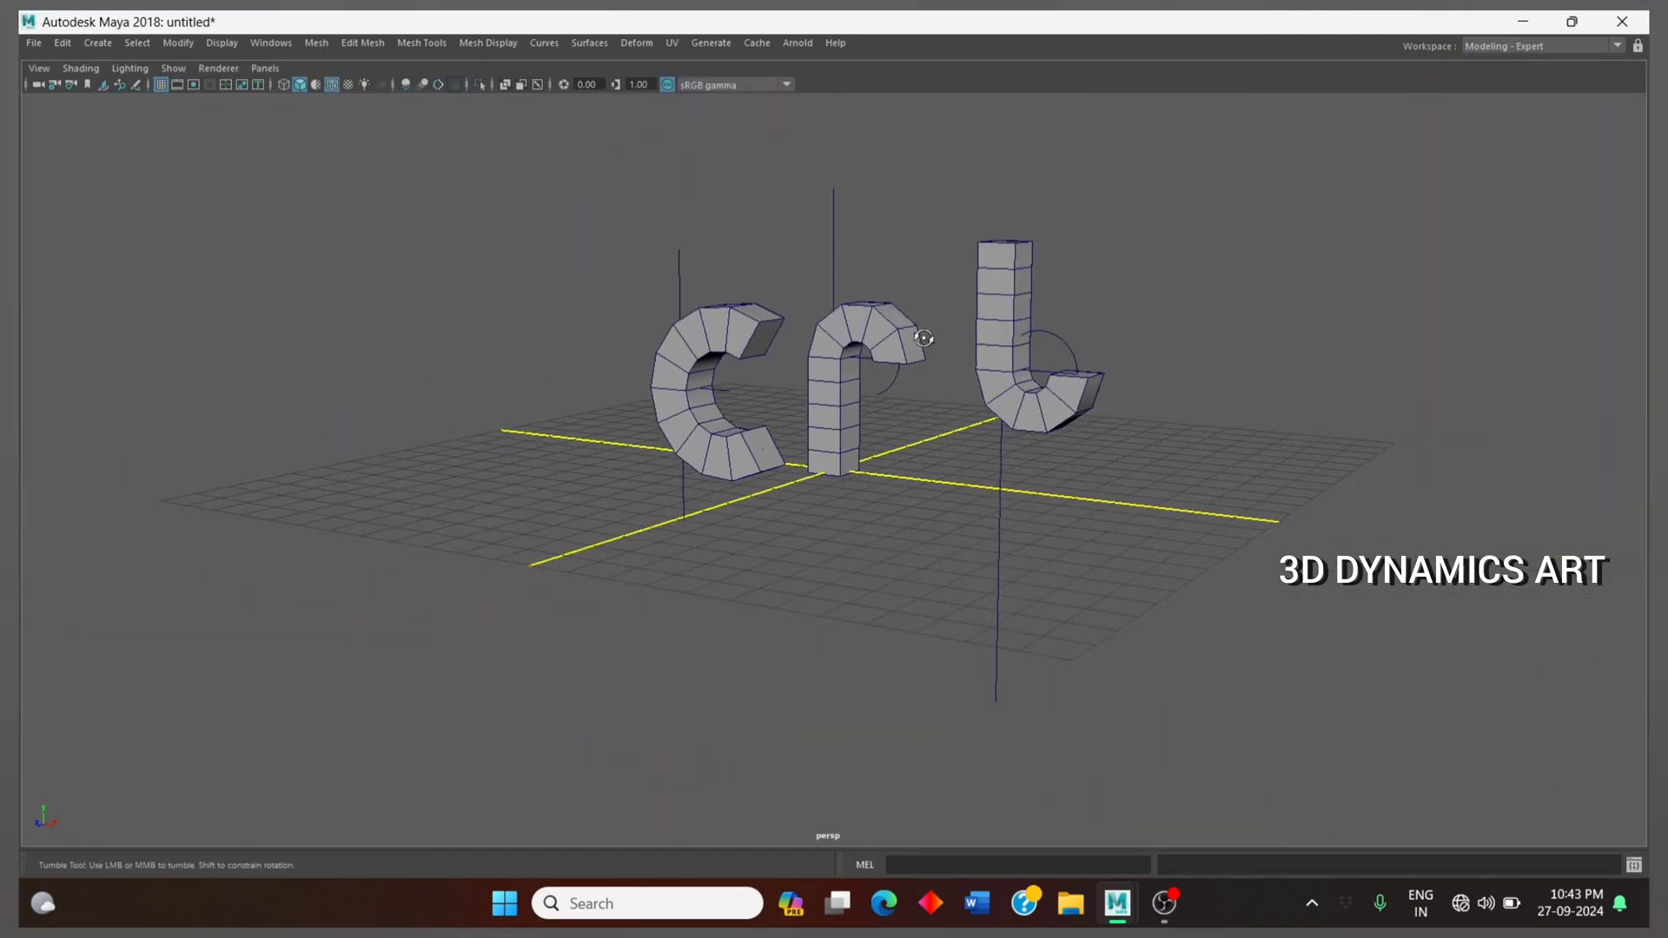
pyautogui.moveTo(916, 338)
pyautogui.keyDown('alt'); pyautogui.mouseDown()
pyautogui.moveTo(904, 354)
pyautogui.moveTo(615, 295)
pyautogui.moveTo(1204, 622)
pyautogui.mouseUp(); pyautogui.keyUp('alt')
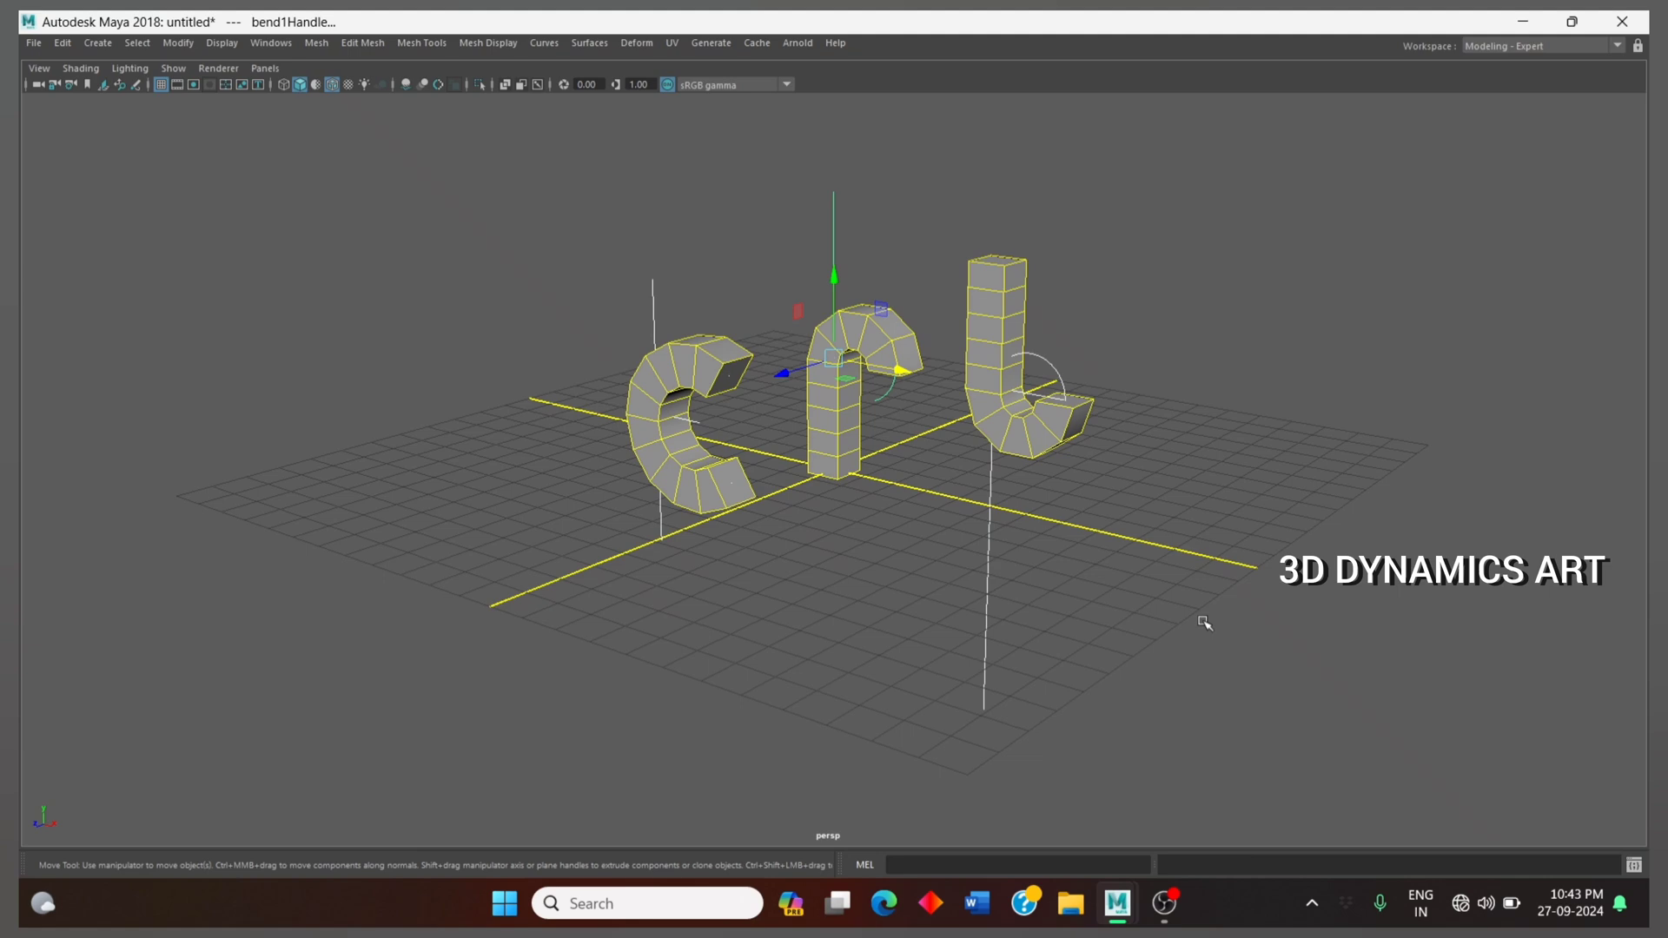
pyautogui.click(1204, 622)
pyautogui.keyDown('alt'); pyautogui.moveTo(1136, 435); pyautogui.dragTo(1139, 450); pyautogui.keyUp('alt')
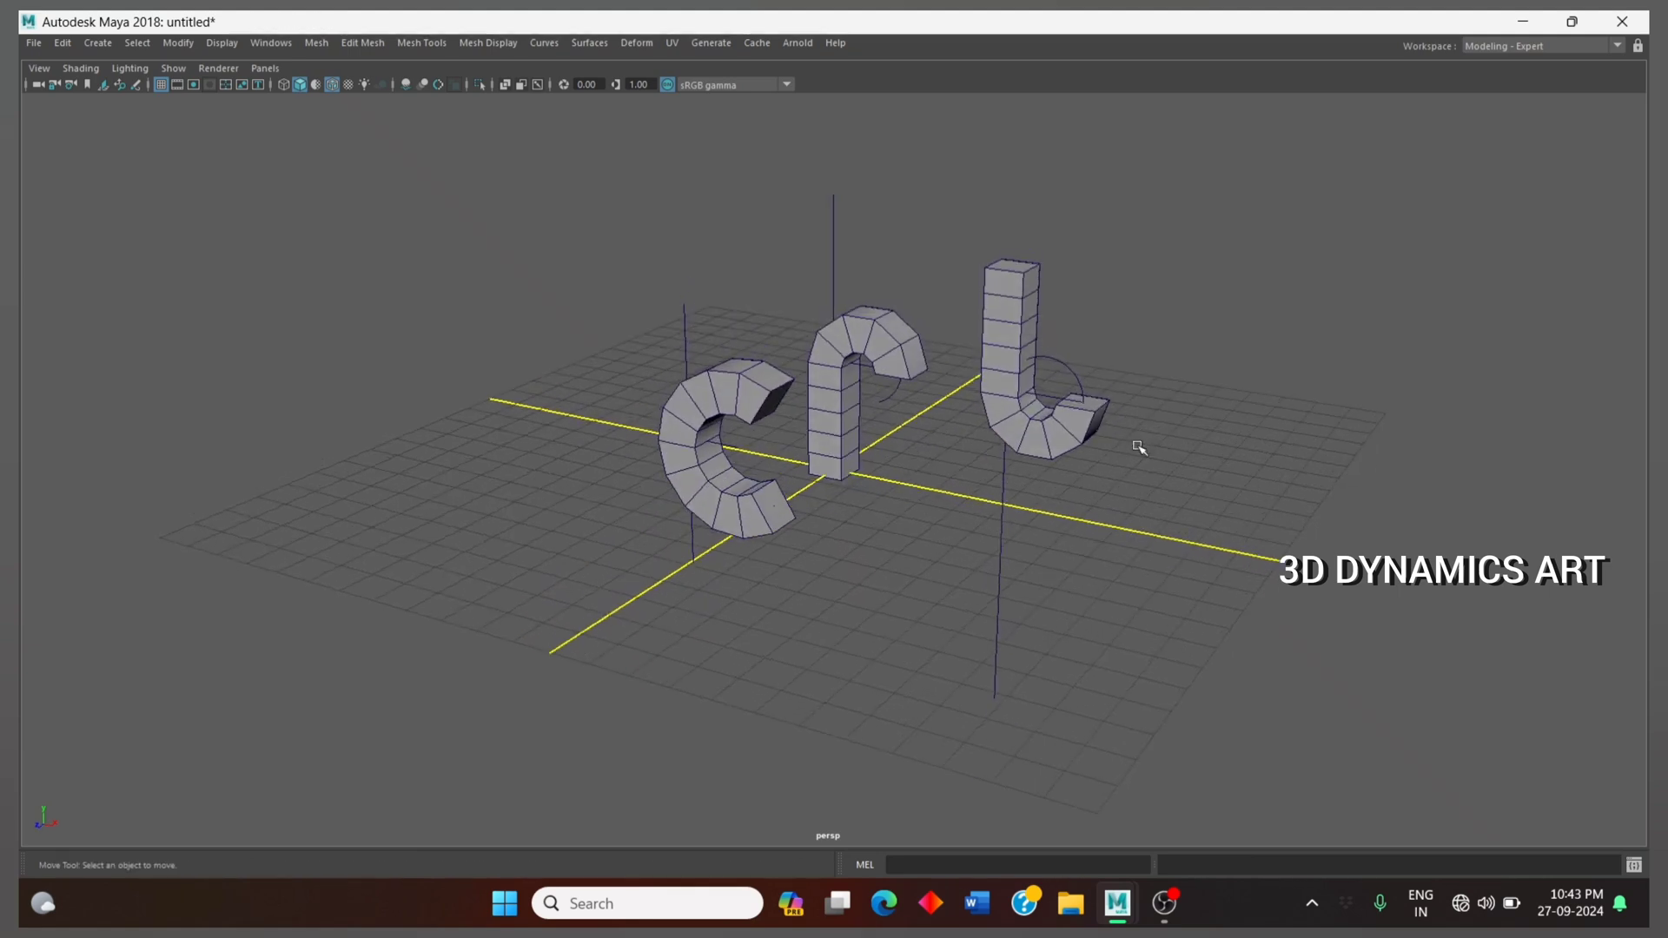
# Select all three bent letters and zoom in to a lower, flatter view
pyautogui.moveTo(663, 315); pyautogui.dragTo(1159, 561)
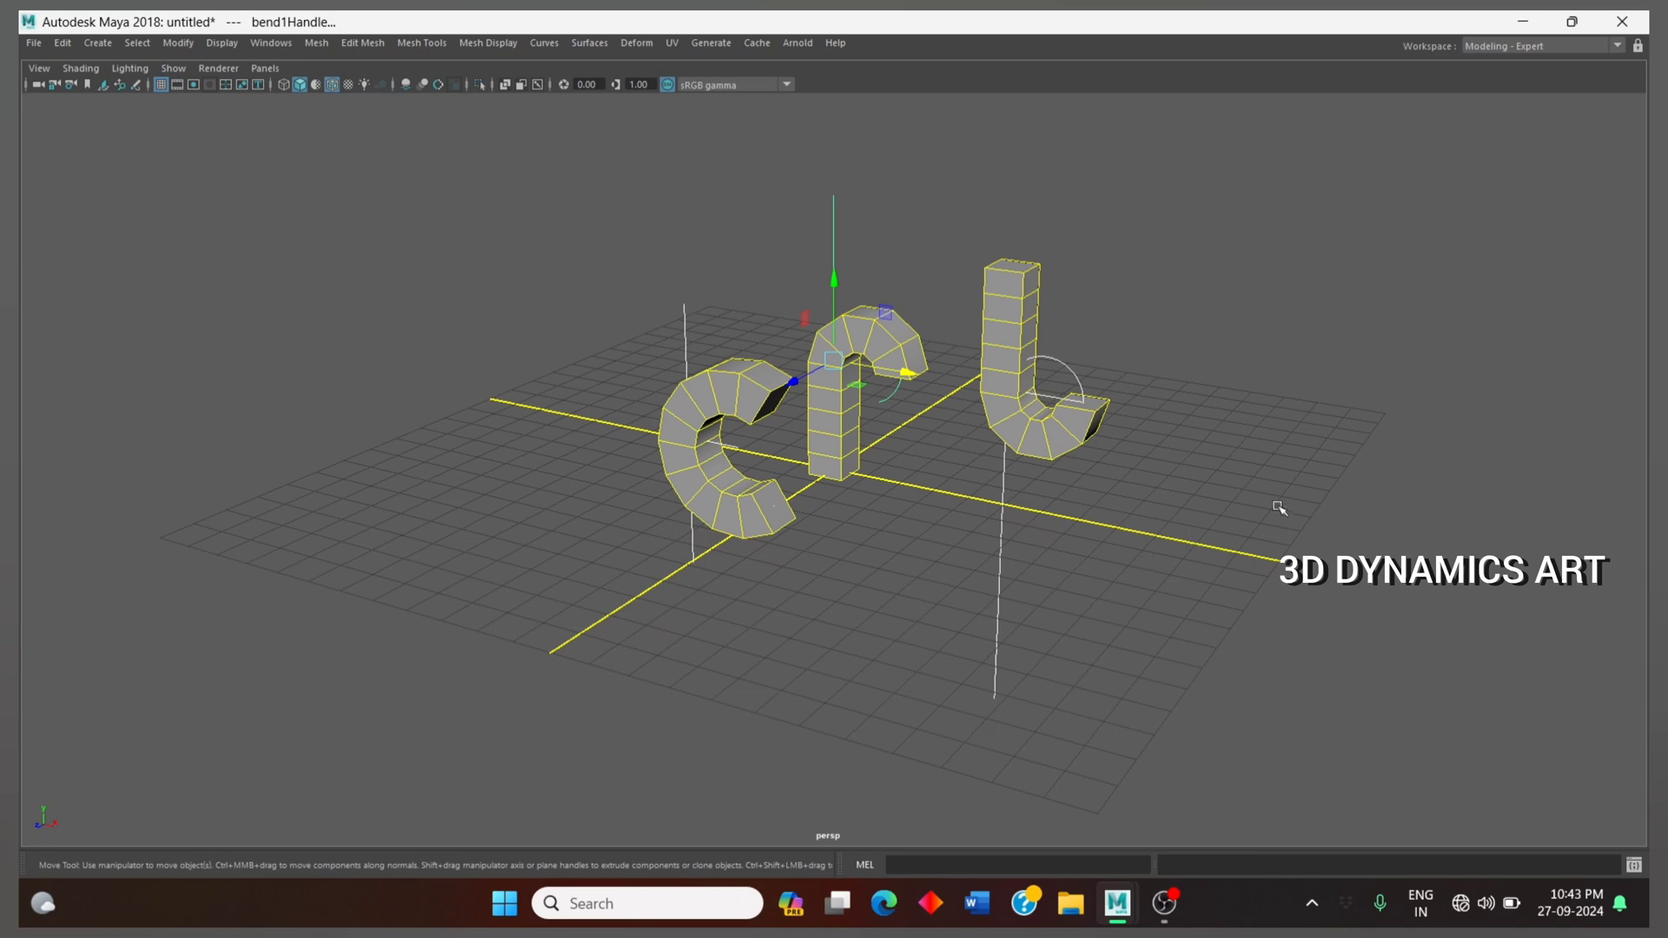
pyautogui.scroll(1, 1278, 508)
pyautogui.scroll(2, 1278, 508)
pyautogui.scroll(2, 1278, 508)
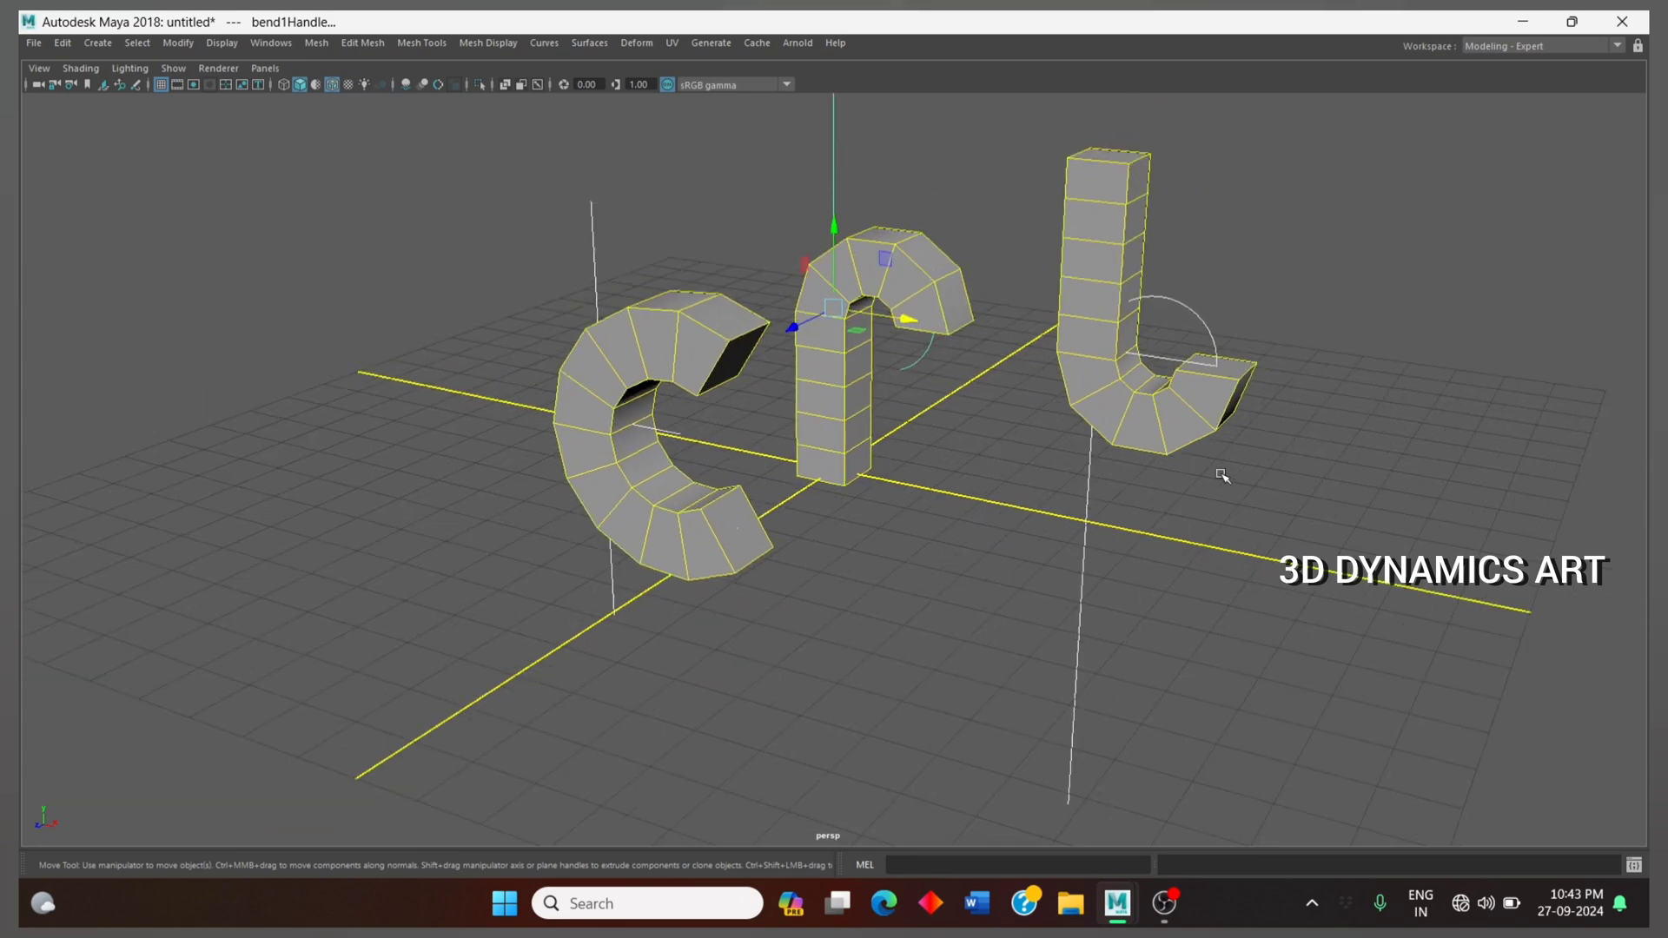
pyautogui.moveTo(1274, 489)
pyautogui.keyDown('alt'); pyautogui.mouseDown()
pyautogui.moveTo(1277, 461)
pyautogui.moveTo(1271, 473)
pyautogui.mouseUp(); pyautogui.keyUp('alt')
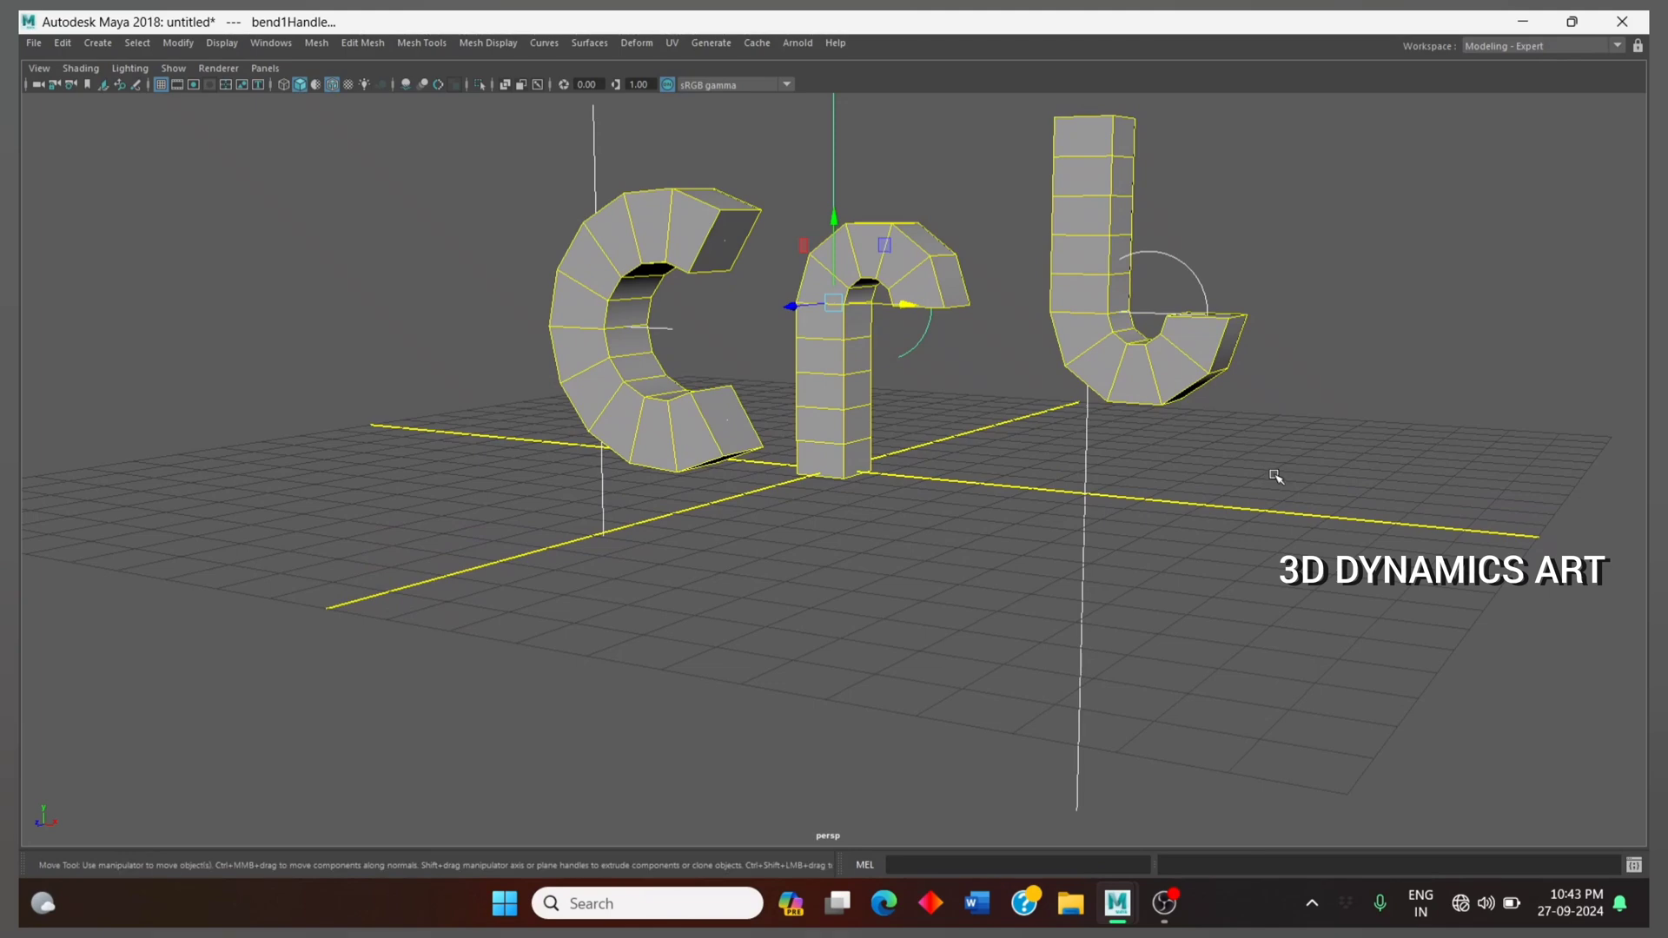
pyautogui.scroll(3, 1275, 475)
pyautogui.scroll(-1, 1275, 475)
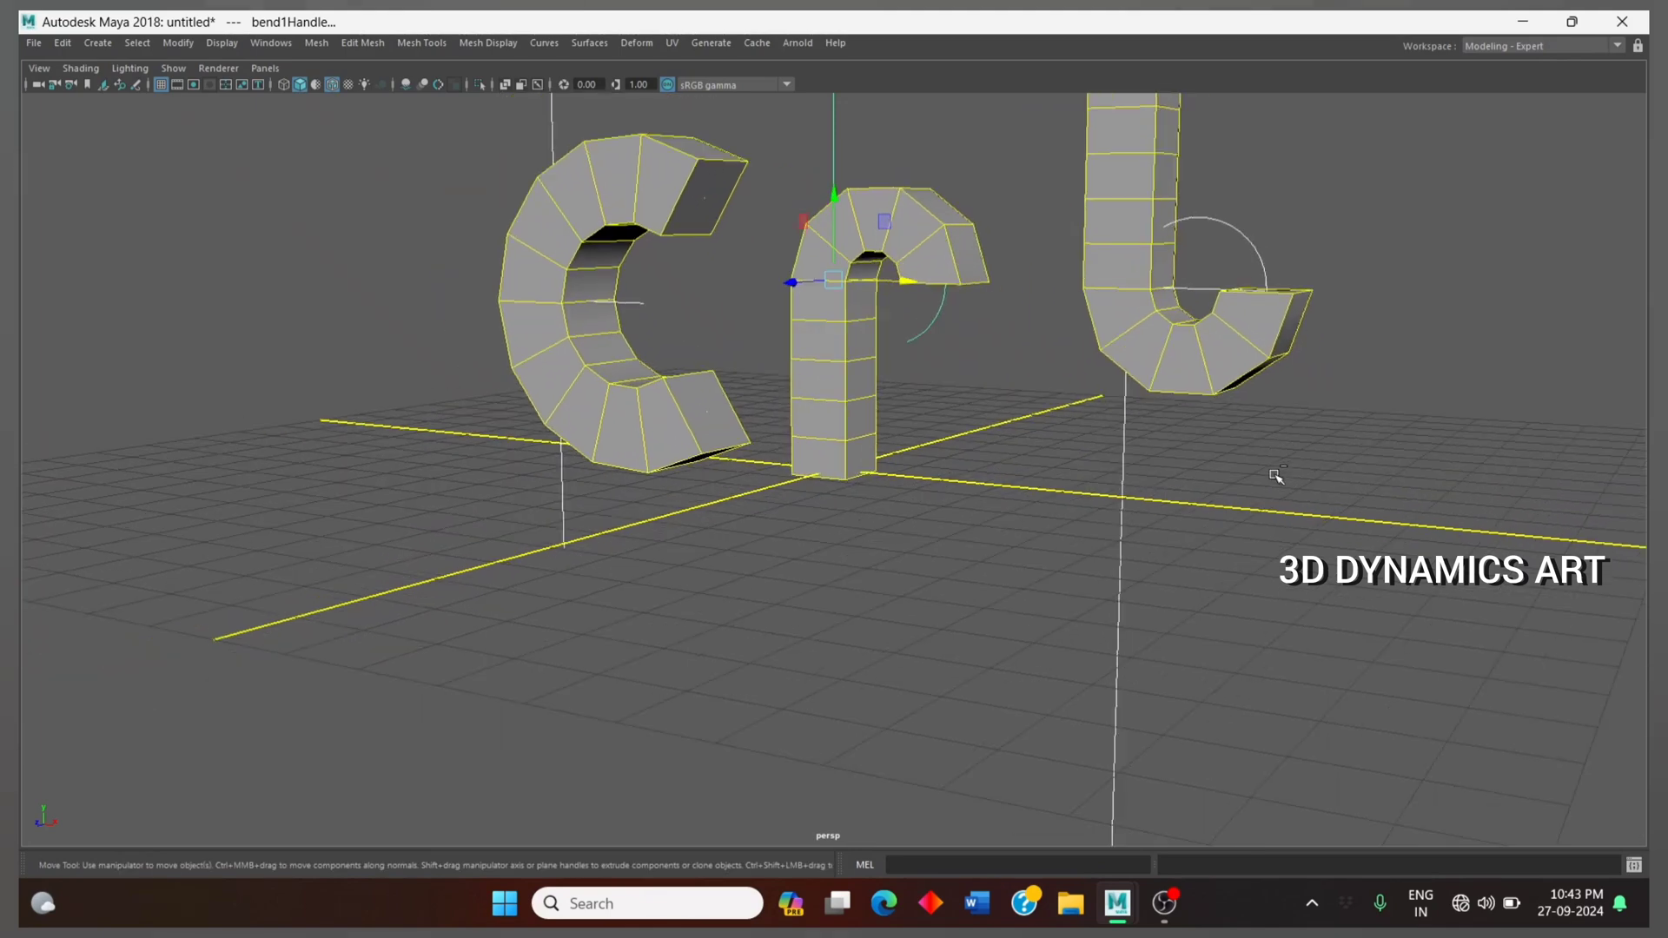